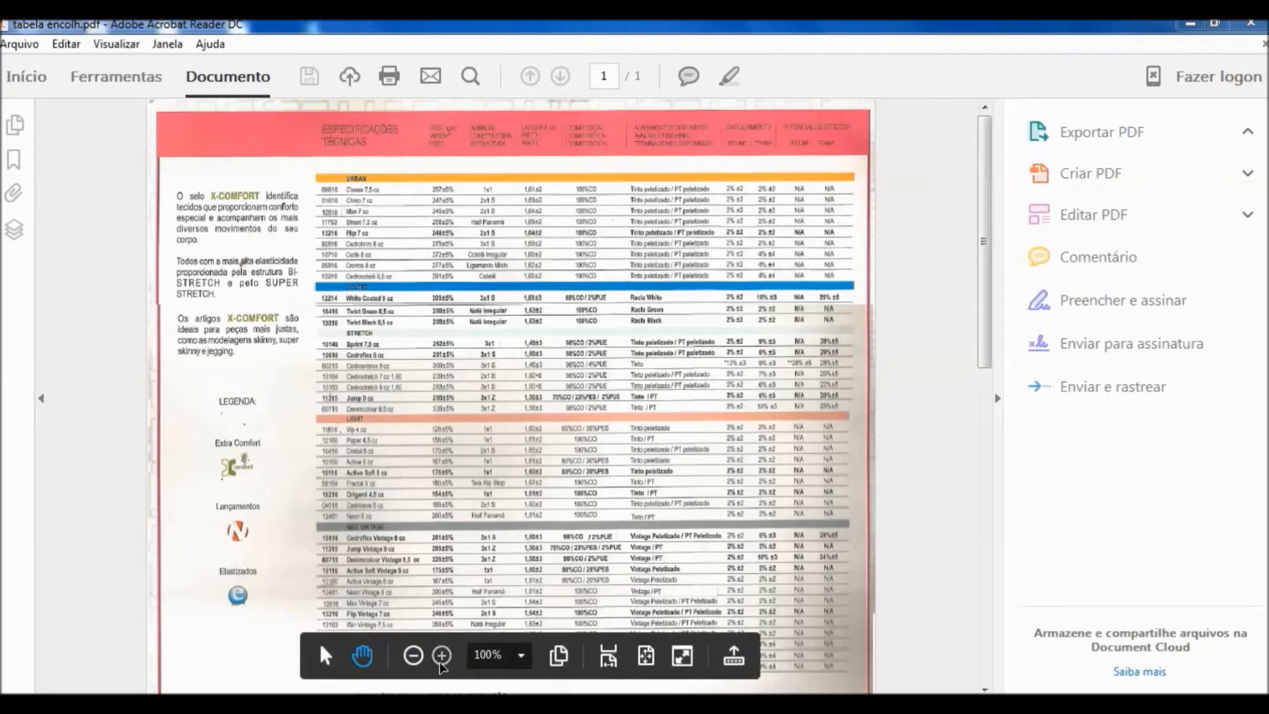
Step: Examine the shrinkage (encolhimento) and stretch columns of the fabric specification table at 200% zoom
{"action": "left_click", "coordinate": [441, 655]}
{"action": "left_click", "coordinate": [441, 656]}
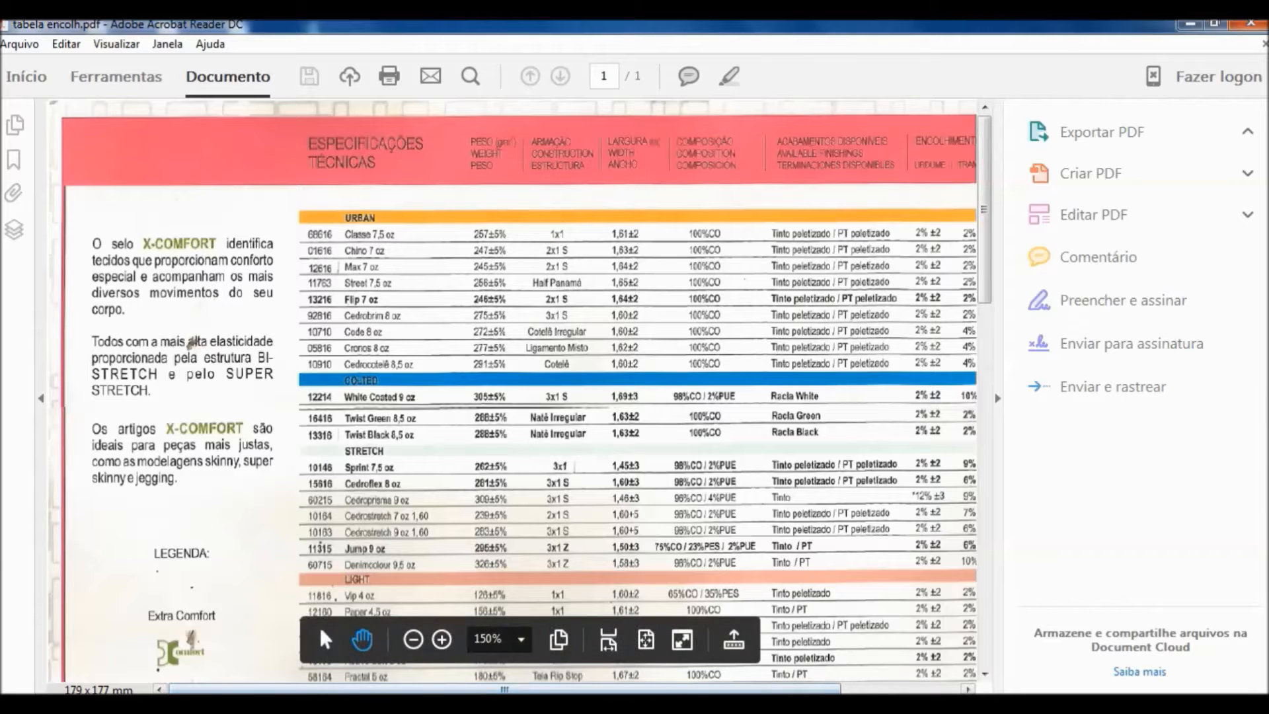
{"action": "scroll", "coordinate": [884, 637], "scroll_direction": "right", "scroll_amount": 5}
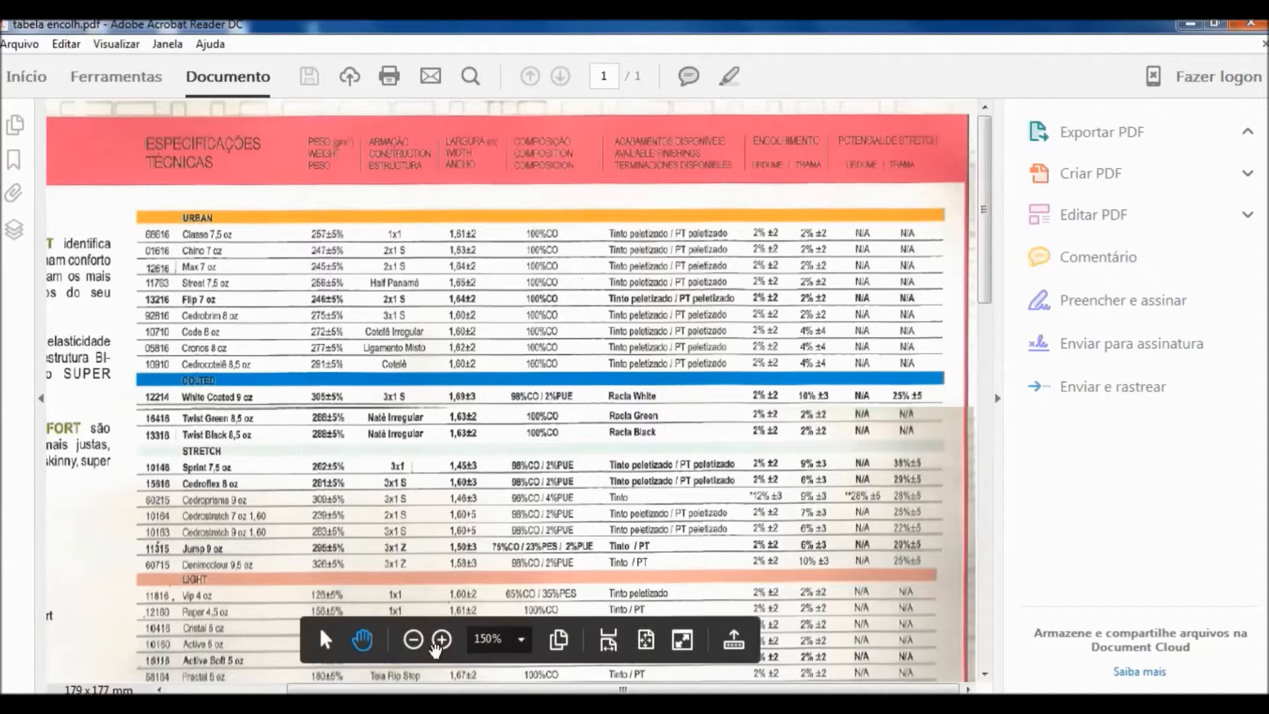
{"action": "left_click", "coordinate": [441, 641]}
{"action": "left_click_drag", "start_coordinate": [798, 521], "coordinate": [486, 521]}
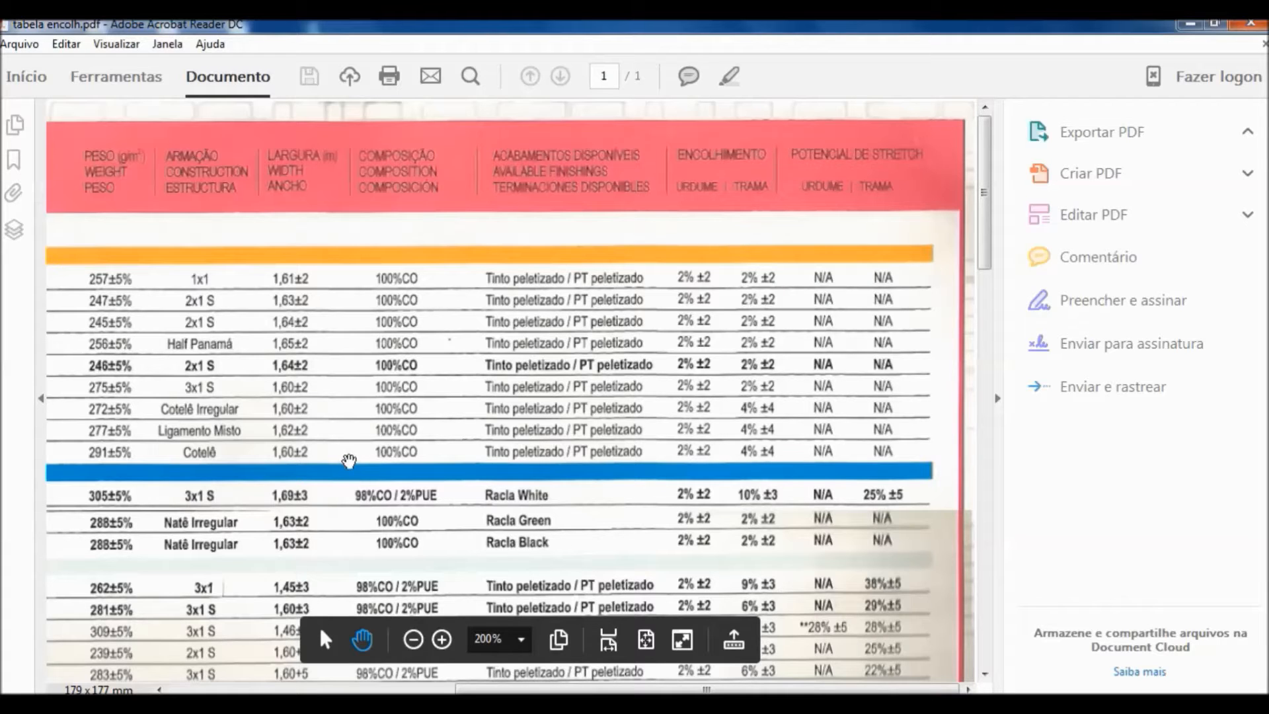
Step: Switch to CorelDRAW and examine the before-and-after fabric squares and the shrinkage percentage formulas in tabela.cdr
{"action": "left_click", "coordinate": [485, 701]}
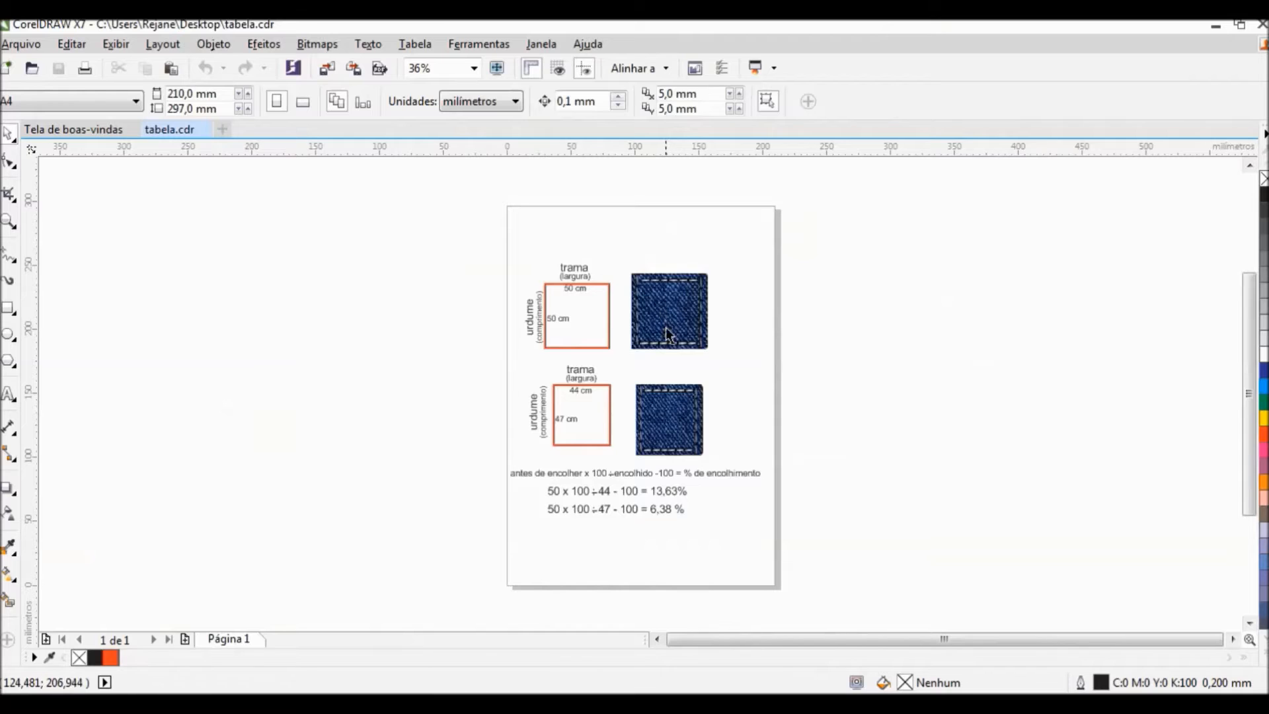
{"action": "scroll", "coordinate": [634, 362], "scroll_direction": "up", "scroll_amount": 3}
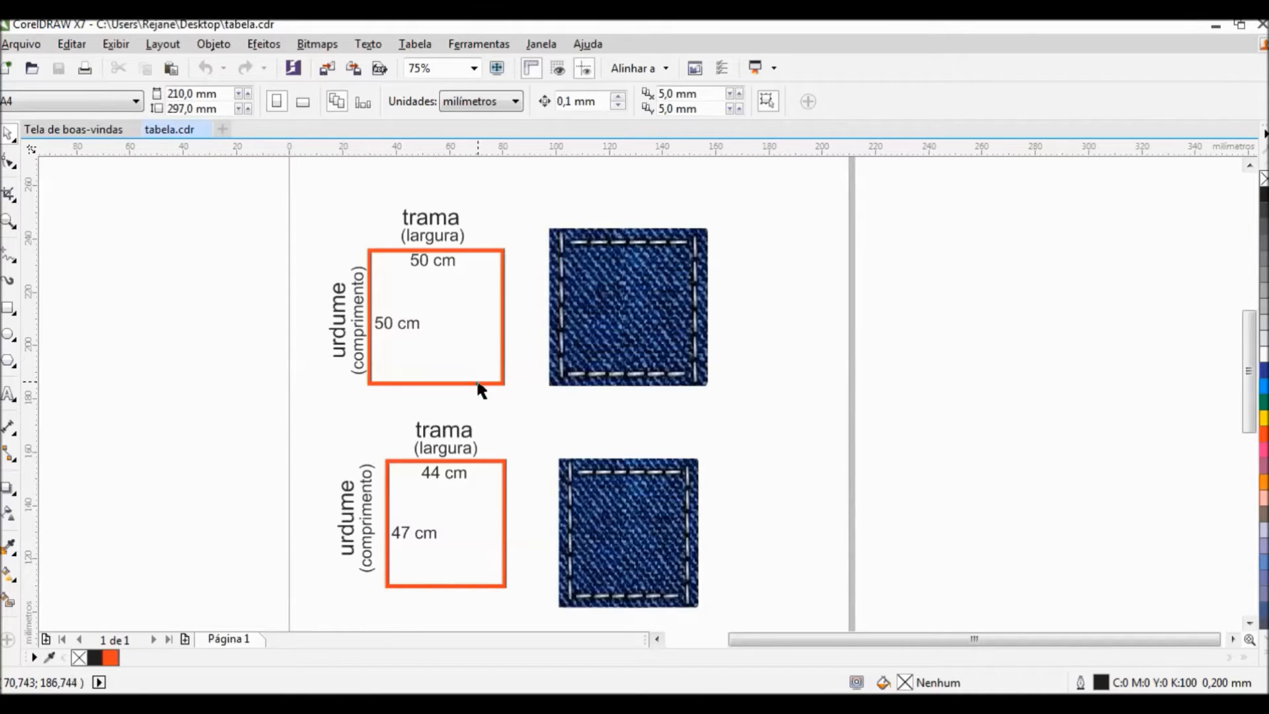
{"action": "scroll", "coordinate": [503, 318], "scroll_direction": "down", "scroll_amount": 1}
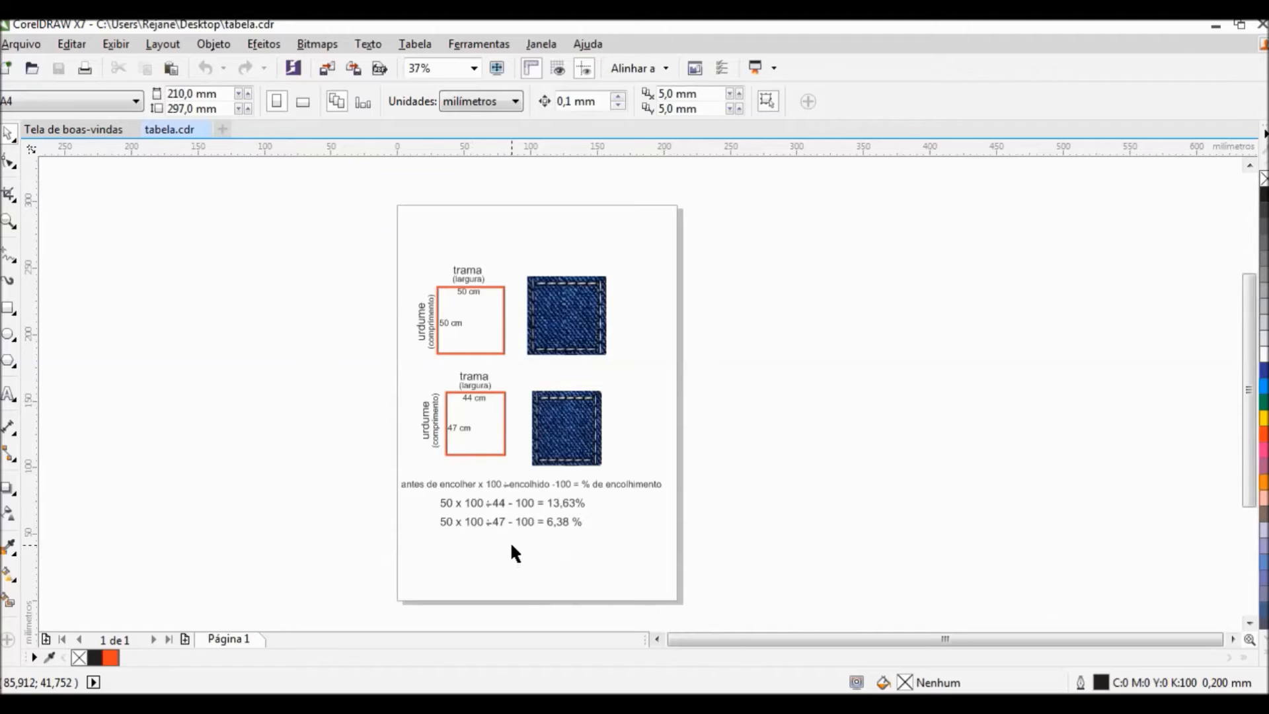
{"action": "scroll", "coordinate": [514, 550], "scroll_direction": "up", "scroll_amount": 2}
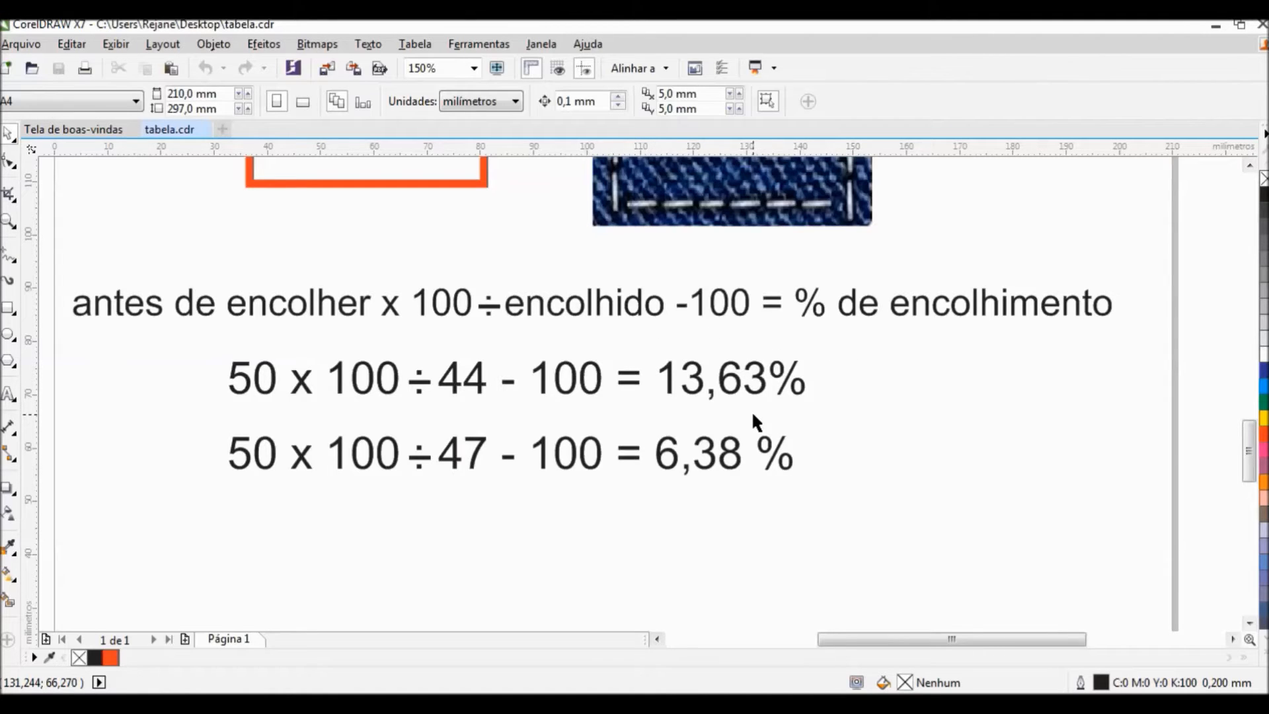
{"action": "scroll", "coordinate": [473, 513], "scroll_direction": "down", "scroll_amount": 3}
{"action": "scroll", "coordinate": [470, 480], "scroll_direction": "up", "scroll_amount": 2}
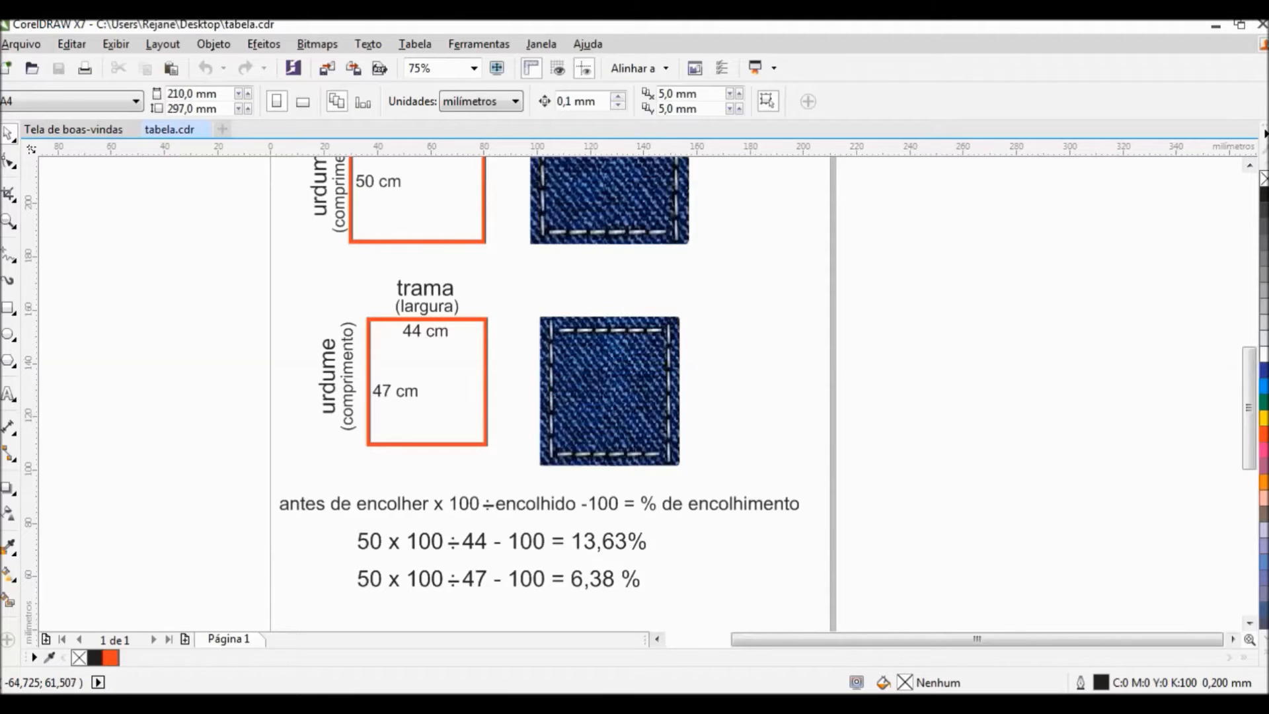
Step: Calculate the width (trama) shrinkage in the calculator as 50 × 100 ÷ 44 − 100
{"action": "mouse_move", "coordinate": [465, 318]}
{"action": "left_mouse_down"}
{"action": "mouse_move", "coordinate": [818, 278]}
{"action": "mouse_move", "coordinate": [953, 222]}
{"action": "left_mouse_up"}
{"action": "left_click", "coordinate": [905, 424]}
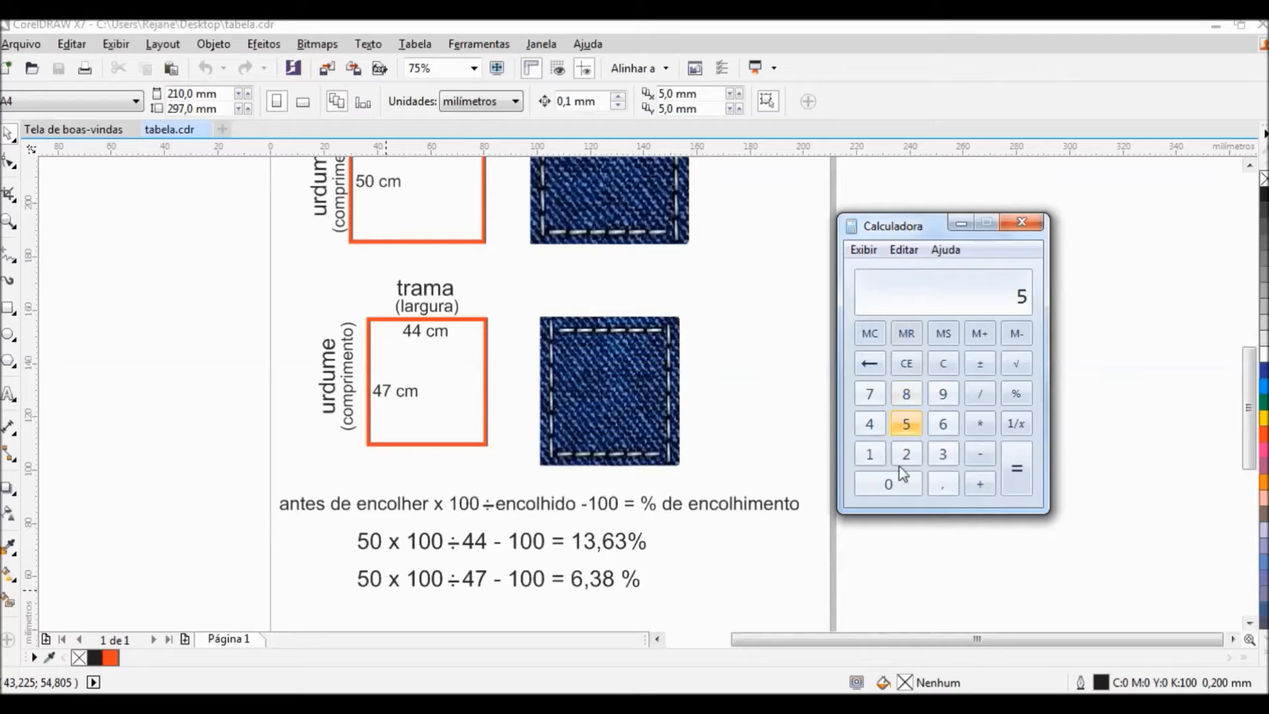
{"action": "left_click", "coordinate": [890, 483]}
{"action": "left_click", "coordinate": [979, 423]}
{"action": "left_click", "coordinate": [871, 457]}
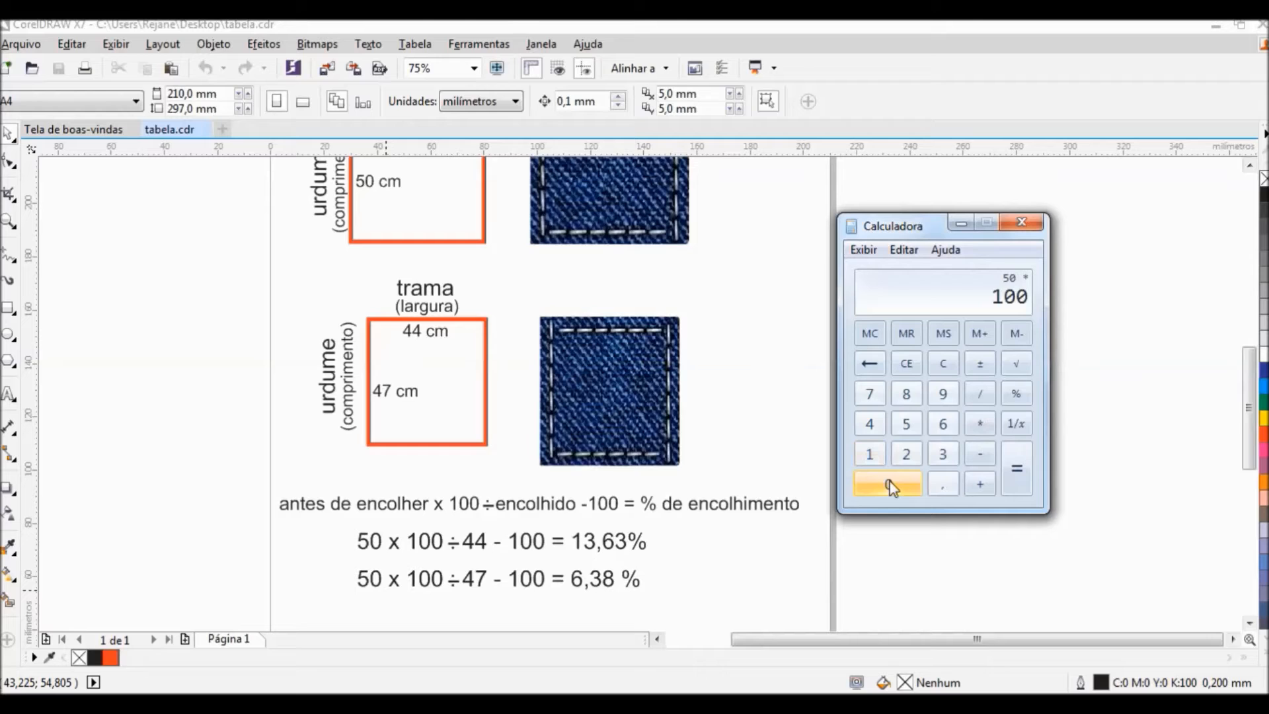
{"action": "left_click", "coordinate": [980, 393]}
{"action": "left_click", "coordinate": [869, 423]}
{"action": "left_click", "coordinate": [869, 424]}
{"action": "left_click", "coordinate": [984, 458]}
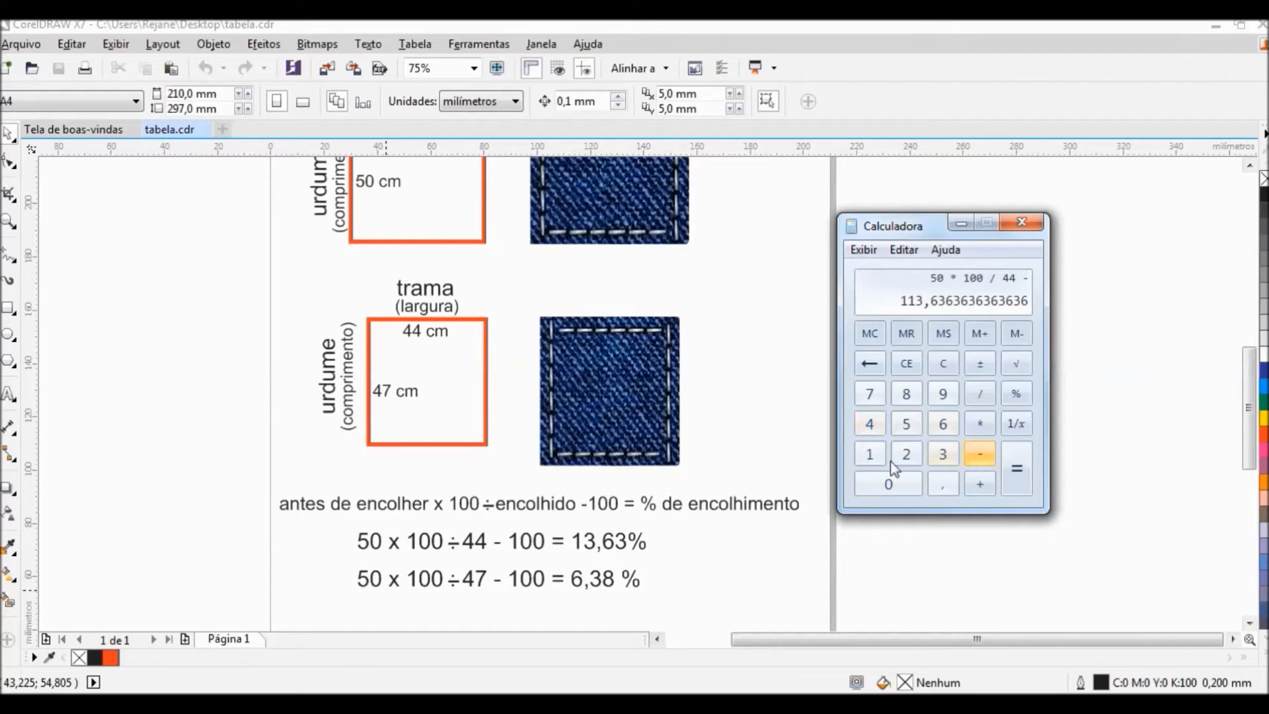
{"action": "left_click", "coordinate": [870, 454]}
{"action": "left_click", "coordinate": [887, 484]}
{"action": "left_click", "coordinate": [887, 485]}
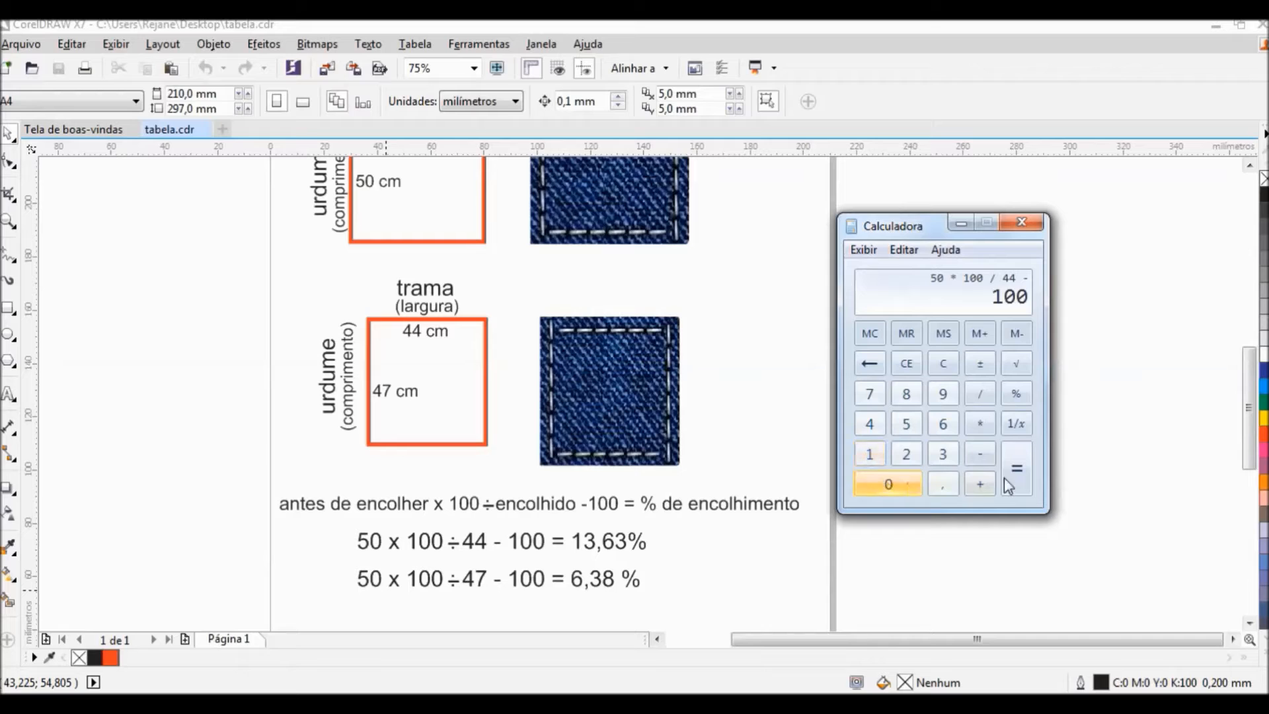
{"action": "left_click", "coordinate": [1016, 469]}
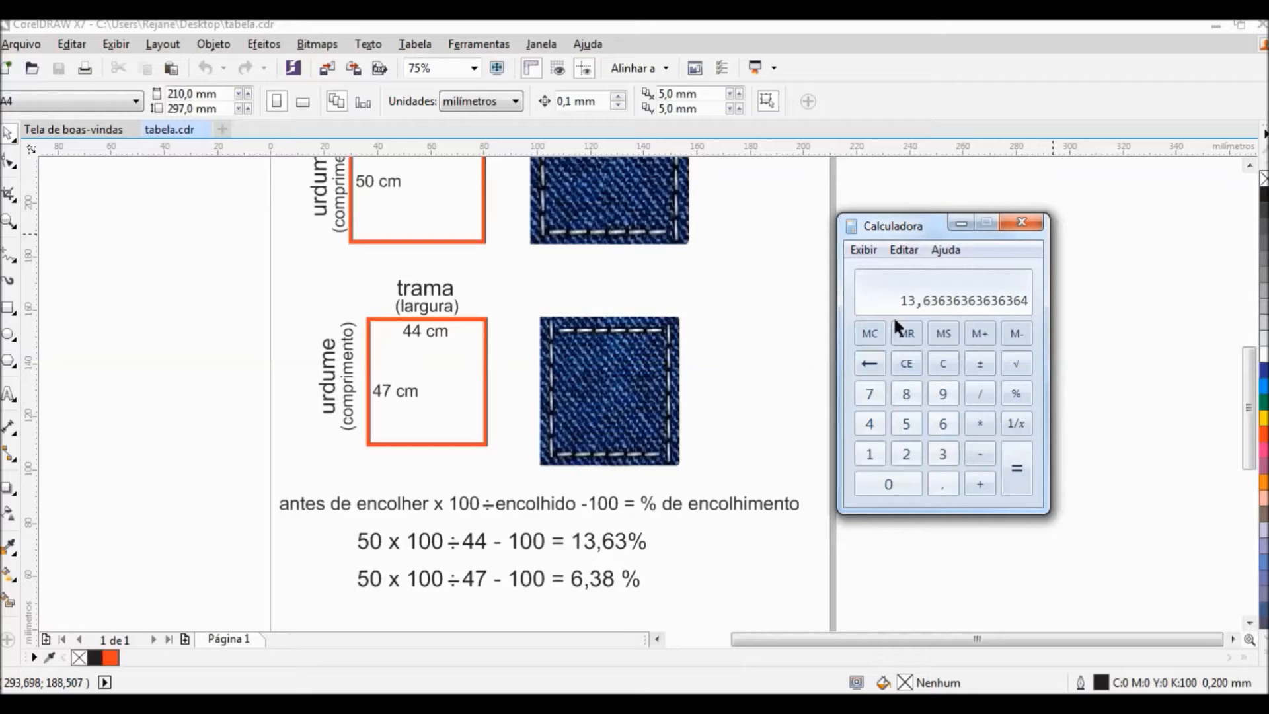
{"action": "left_click", "coordinate": [868, 333]}
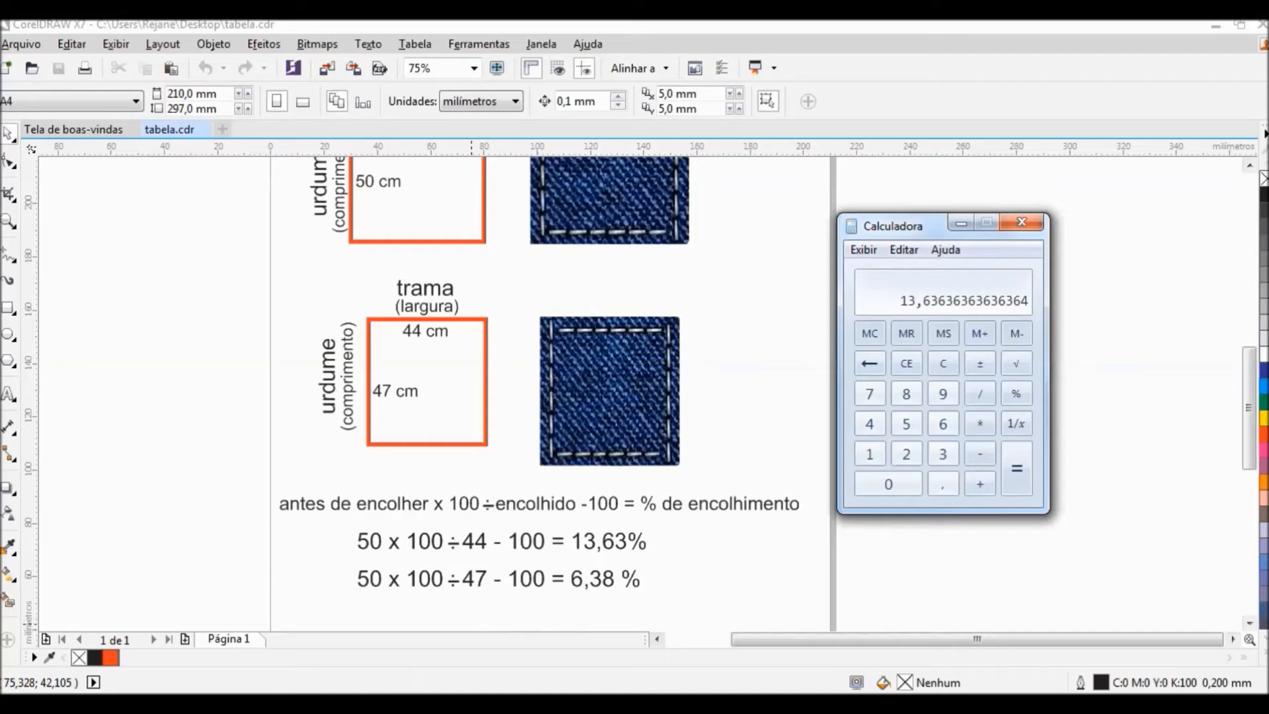
Step: Switch to Audaces Moldes and create a new pattern file
{"action": "left_click", "coordinate": [368, 704]}
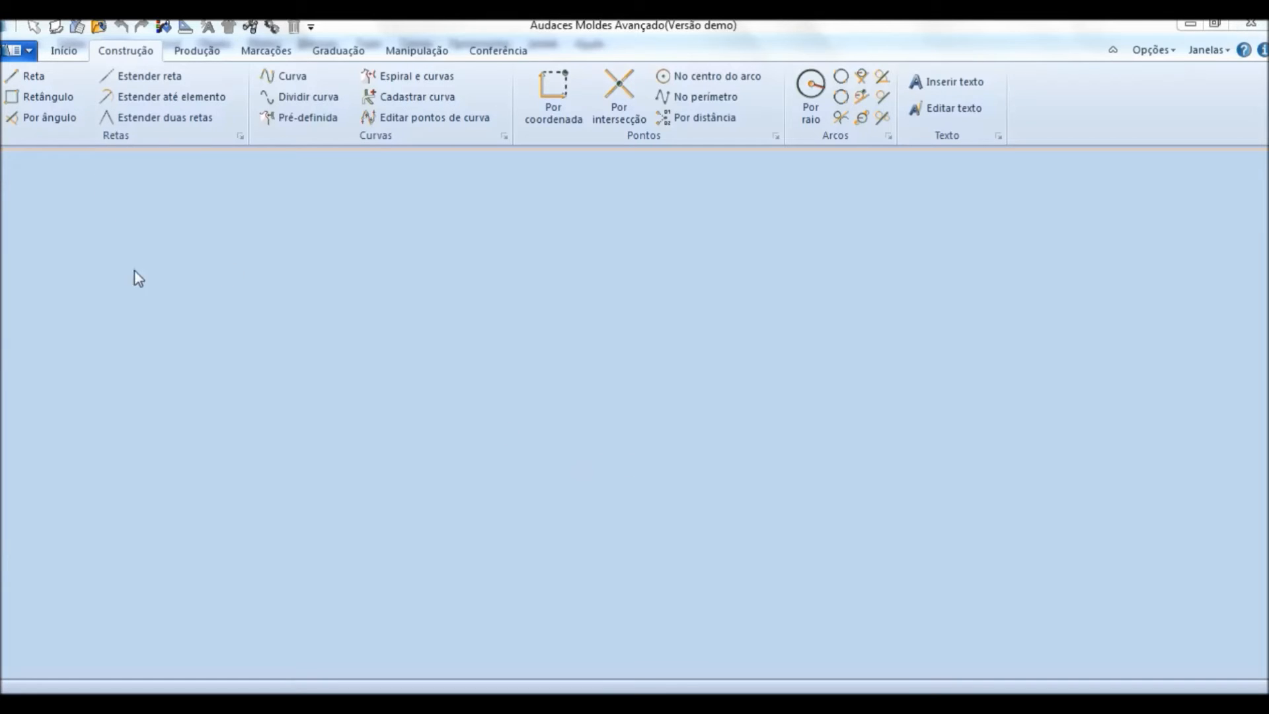
{"action": "left_click", "coordinate": [20, 52]}
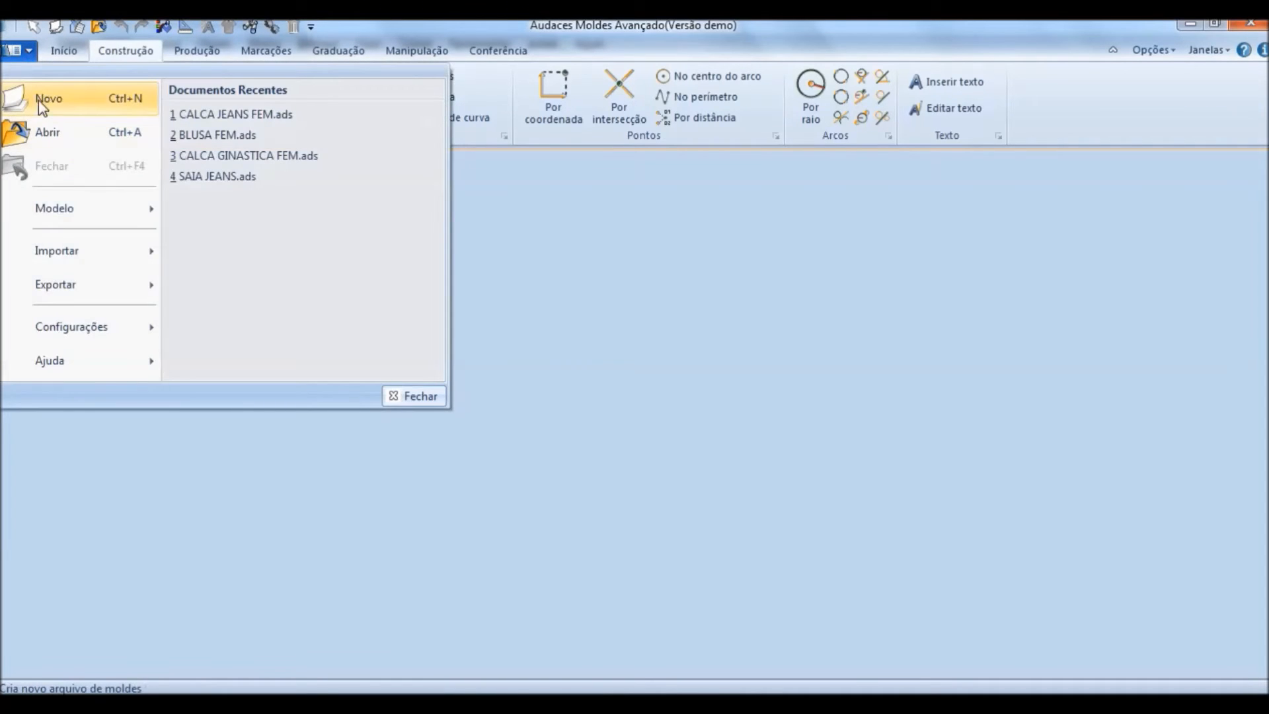
{"action": "left_click", "coordinate": [39, 101]}
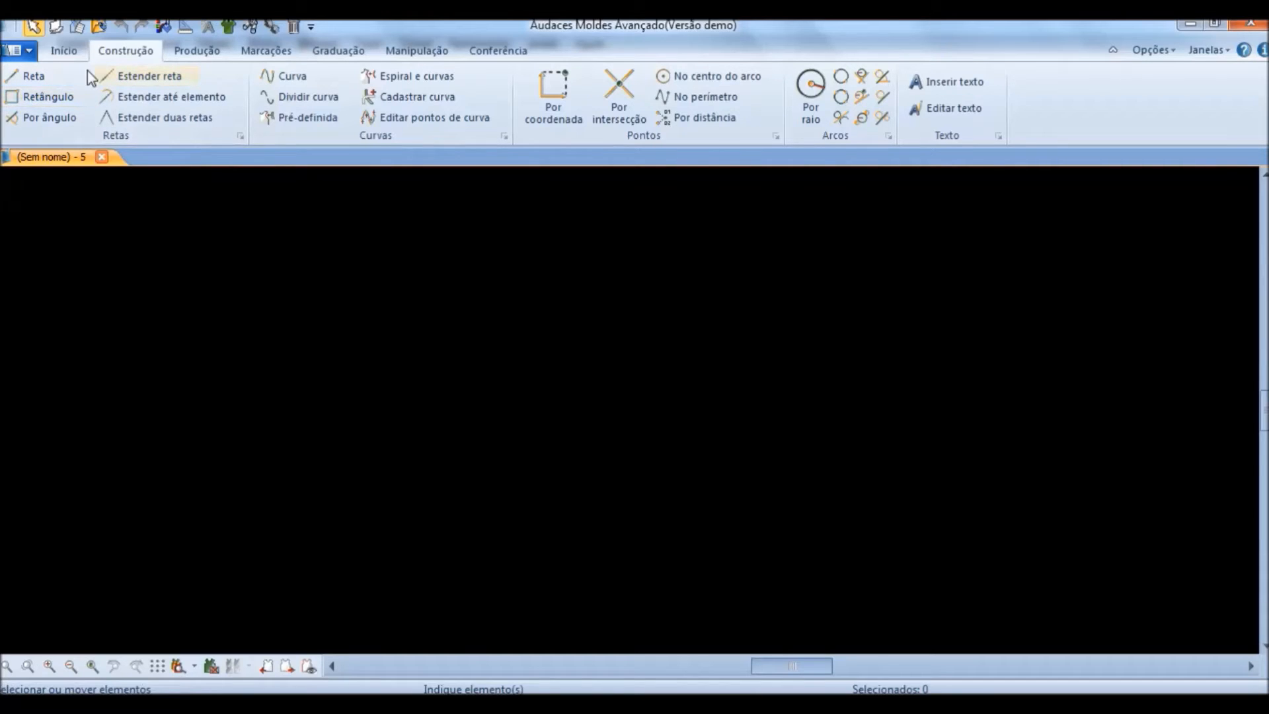
Step: Draw a 50 × 50 cm rectangle as a pattern piece, with the pattern list hidden
{"action": "left_click", "coordinate": [48, 97]}
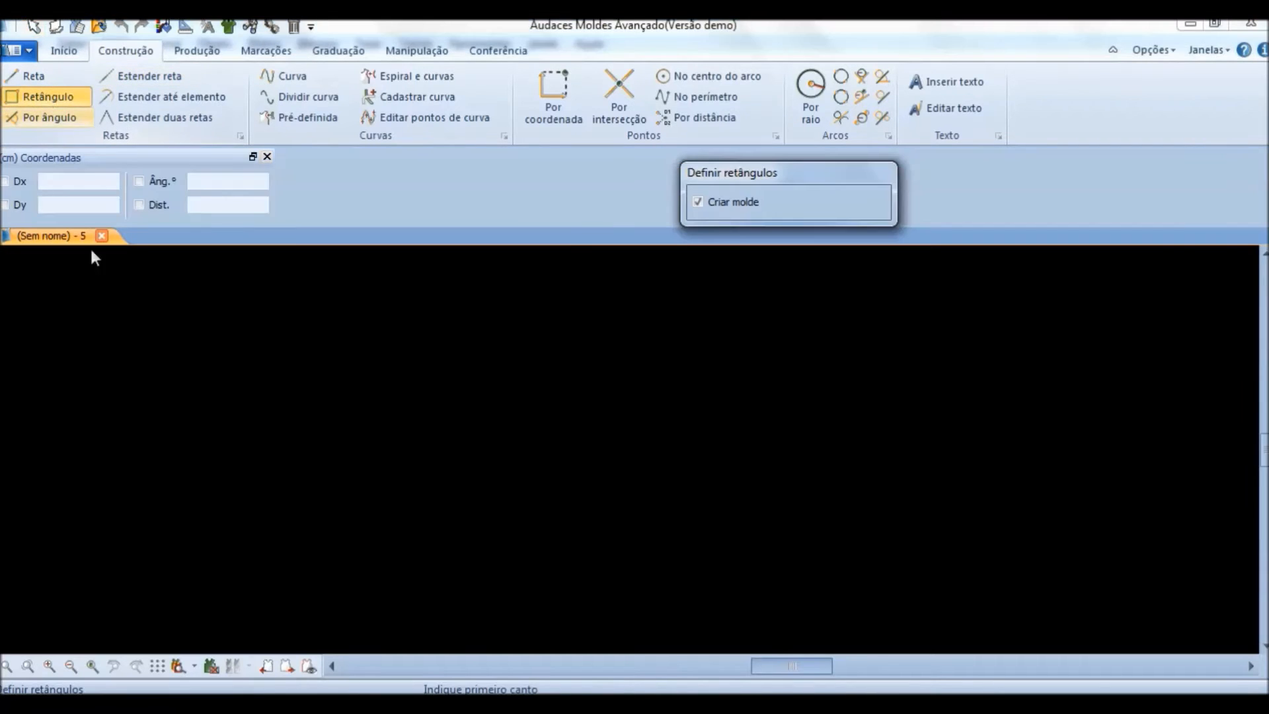
{"action": "left_click", "coordinate": [55, 181]}
{"action": "type", "text": "50"}
{"action": "left_click", "coordinate": [70, 204]}
{"action": "type", "text": "5"}
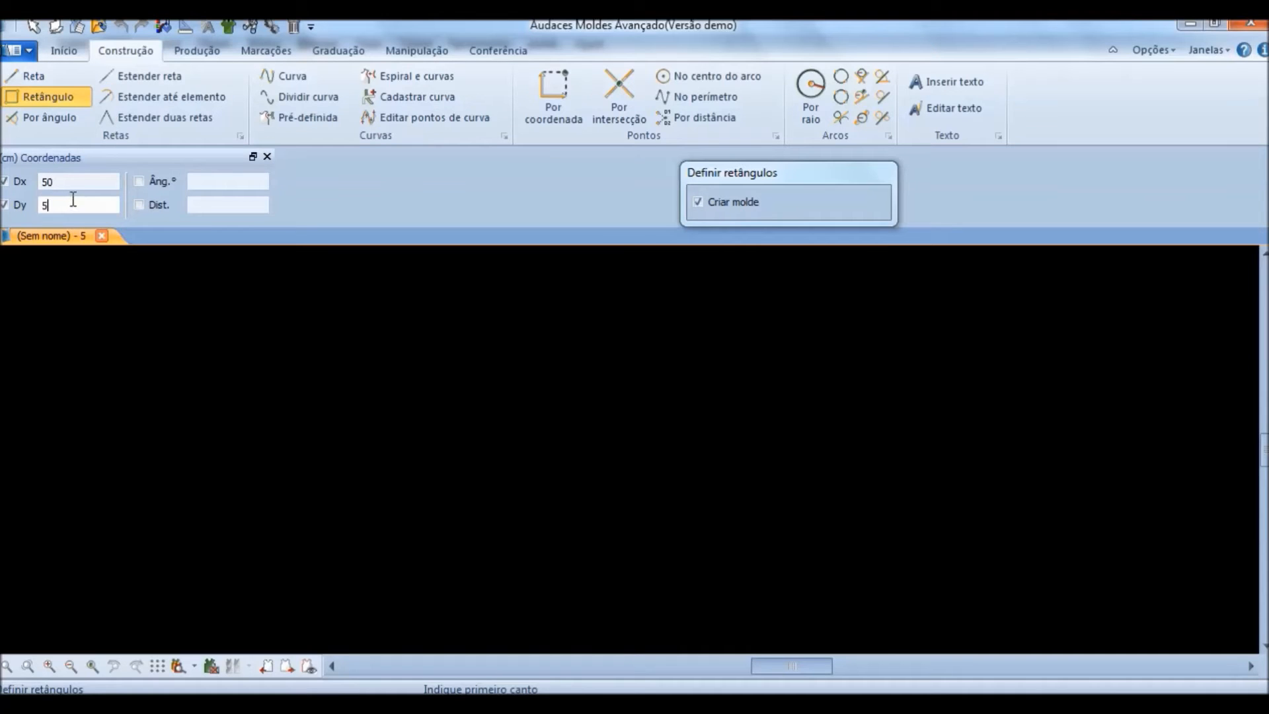
{"action": "left_click", "coordinate": [280, 333]}
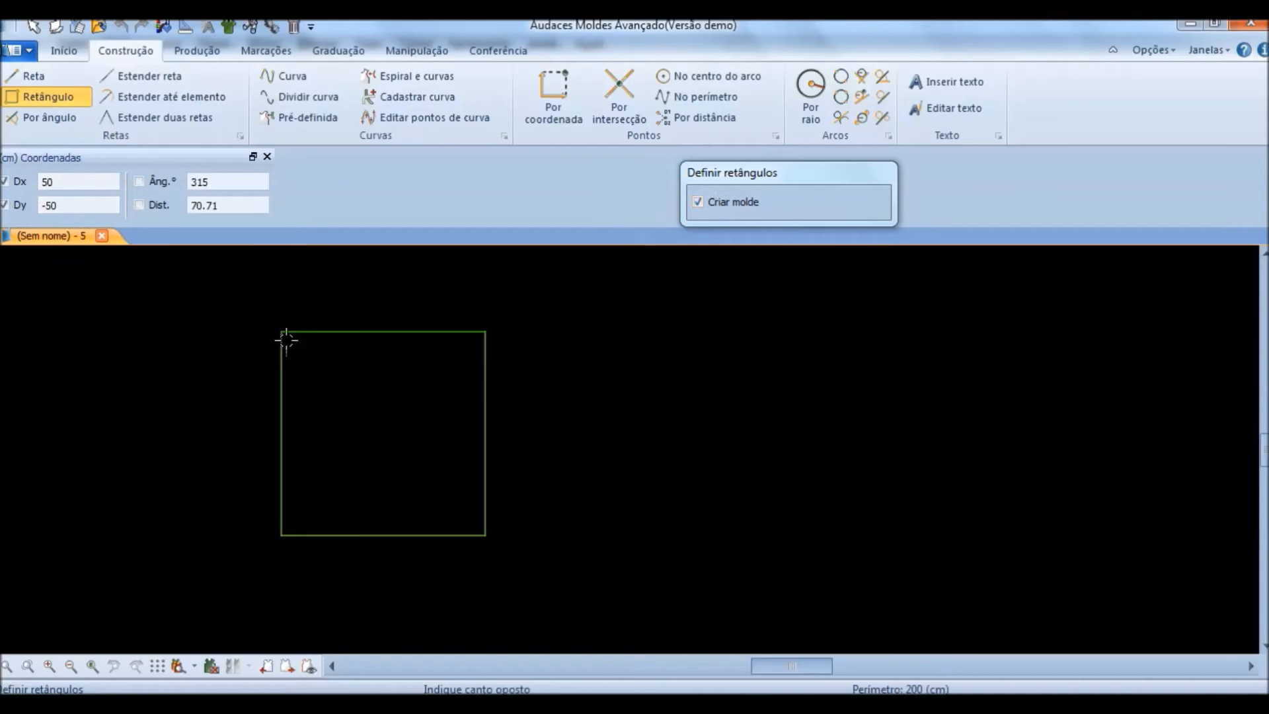
{"action": "left_click", "coordinate": [440, 455]}
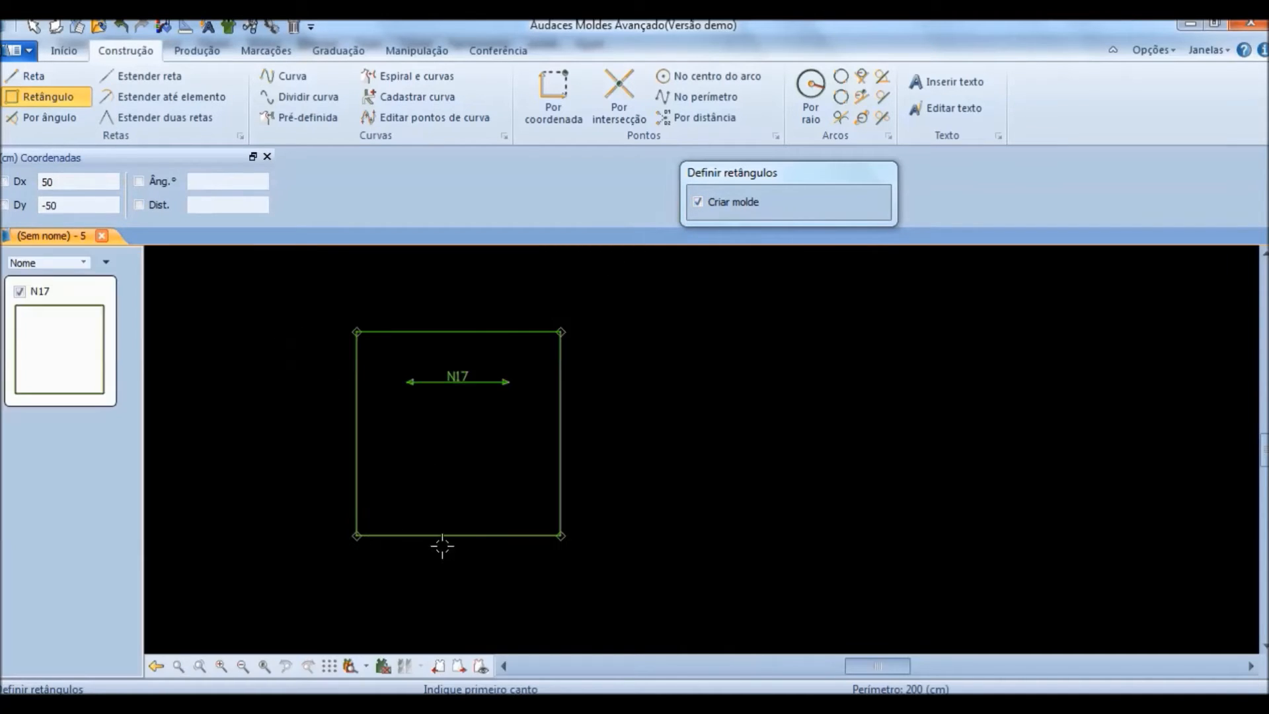
{"action": "left_click", "coordinate": [157, 667]}
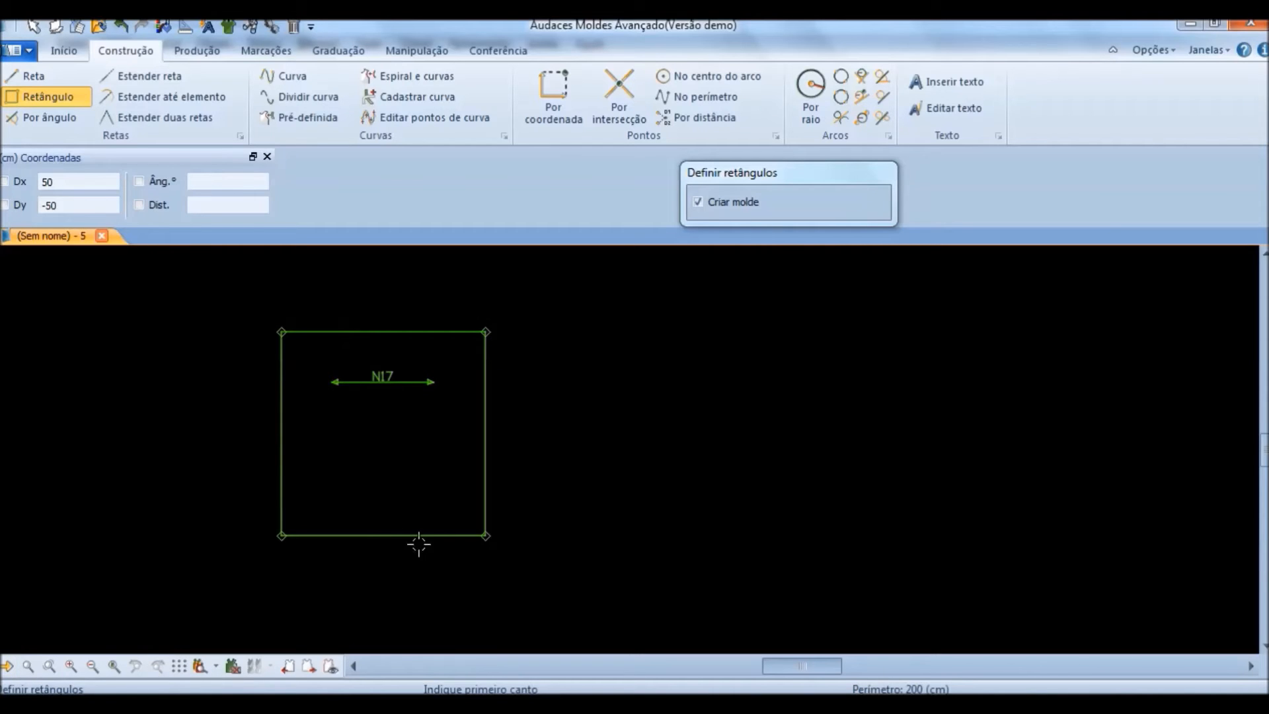
Step: Copy the square pattern piece and place the duplicate beside the original
{"action": "left_click", "coordinate": [416, 51]}
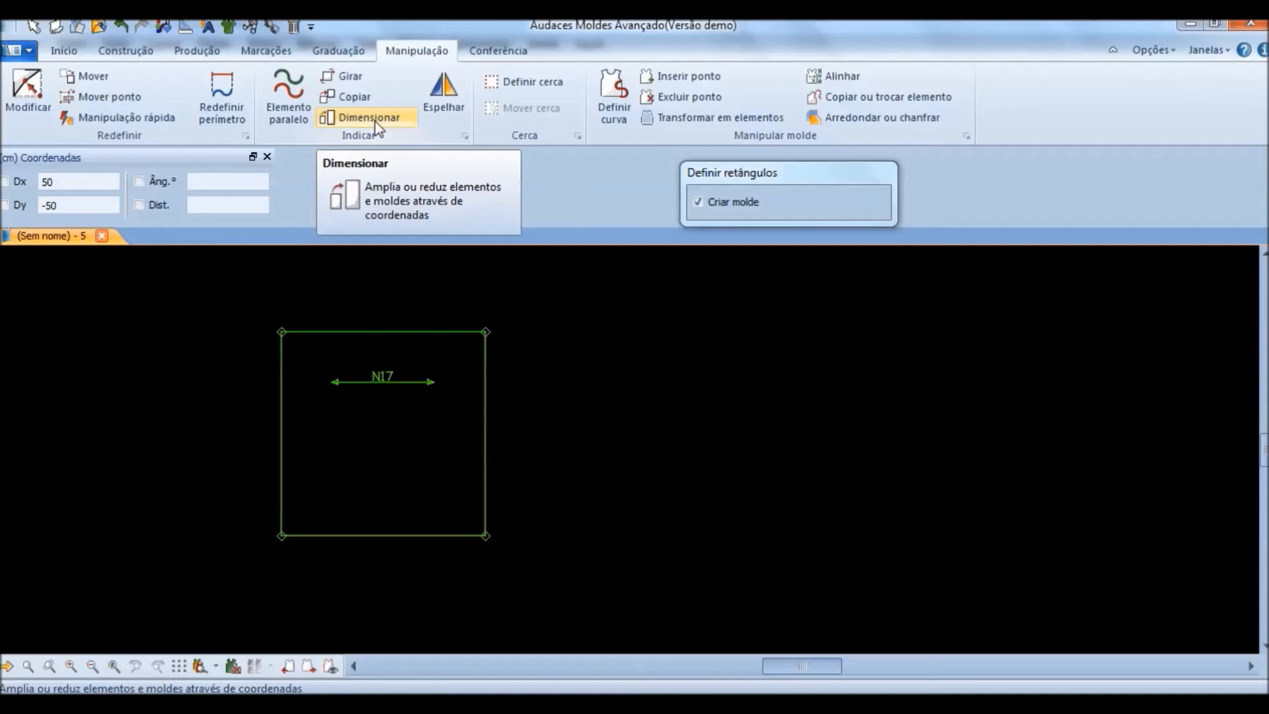
{"action": "left_click", "coordinate": [357, 97]}
{"action": "left_click", "coordinate": [362, 330]}
{"action": "right_click", "coordinate": [358, 339]}
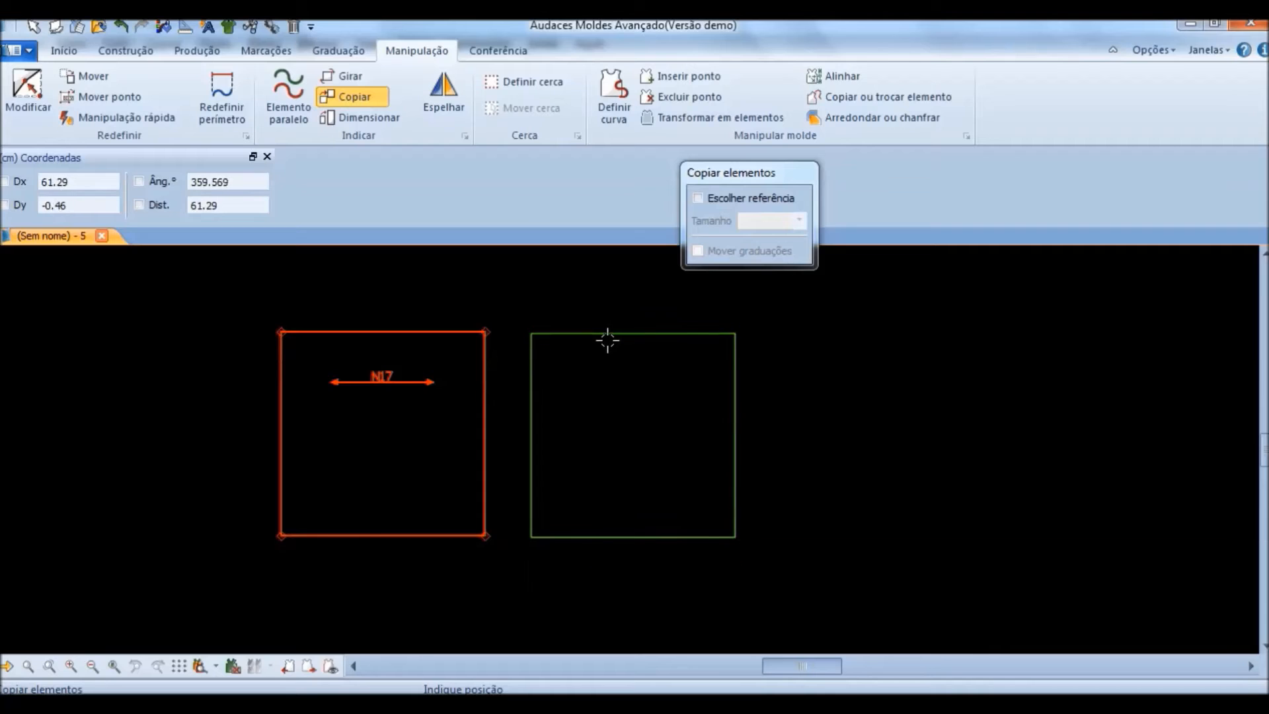
{"action": "left_click", "coordinate": [604, 338]}
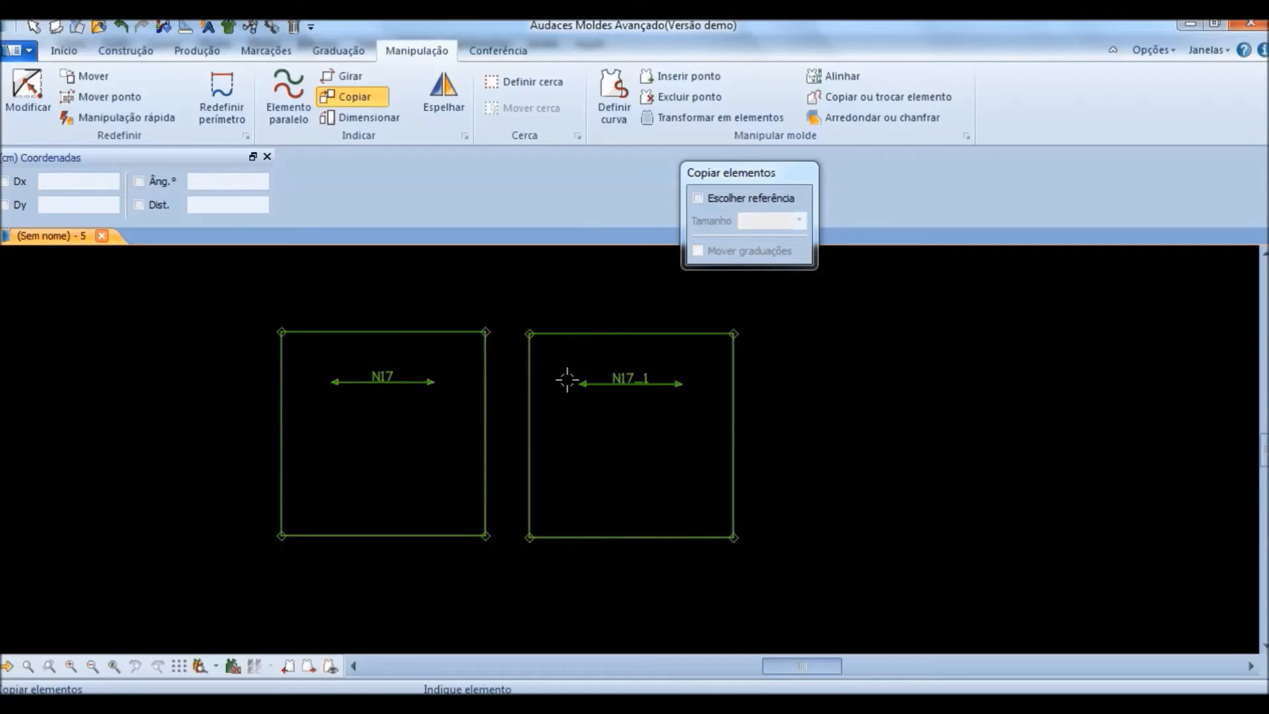
Step: Scale the copied square with the Dimensionar tool using X factor 1.064 and Y factor 1.137
{"action": "left_click", "coordinate": [351, 118]}
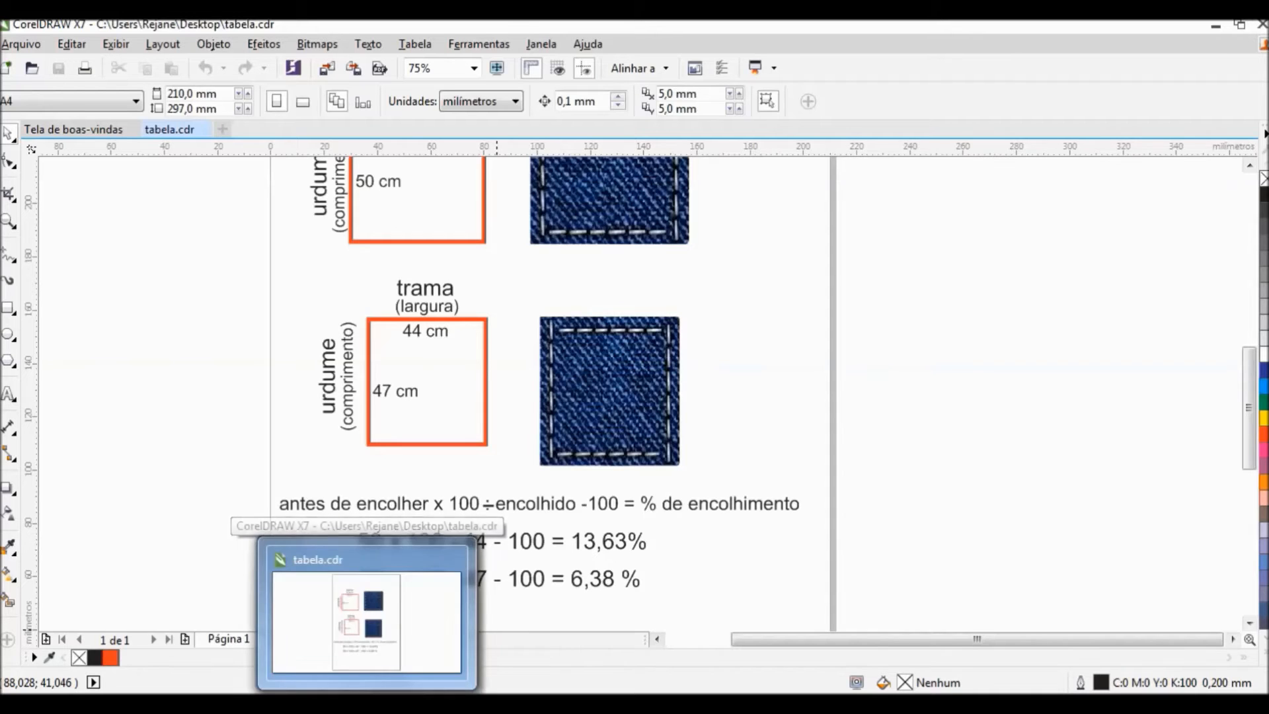
{"action": "left_click", "coordinate": [309, 704]}
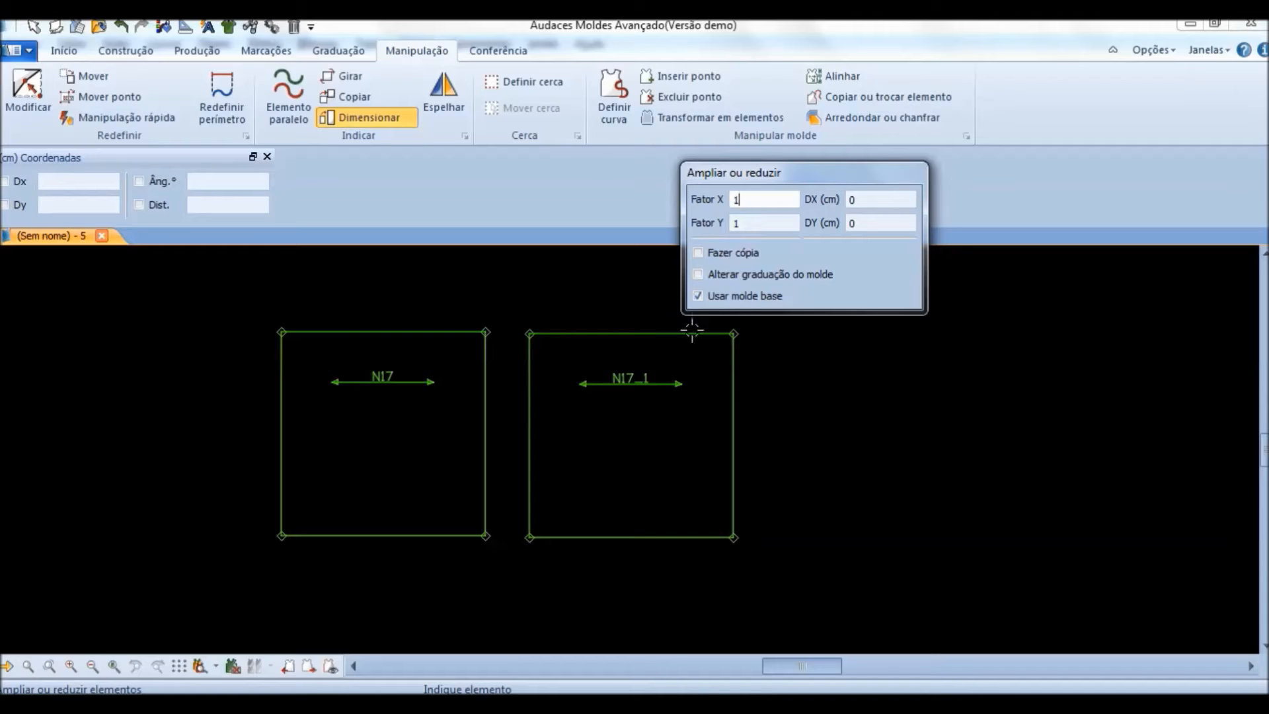
{"action": "type", "text": "4"}
{"action": "left_click", "coordinate": [746, 225]}
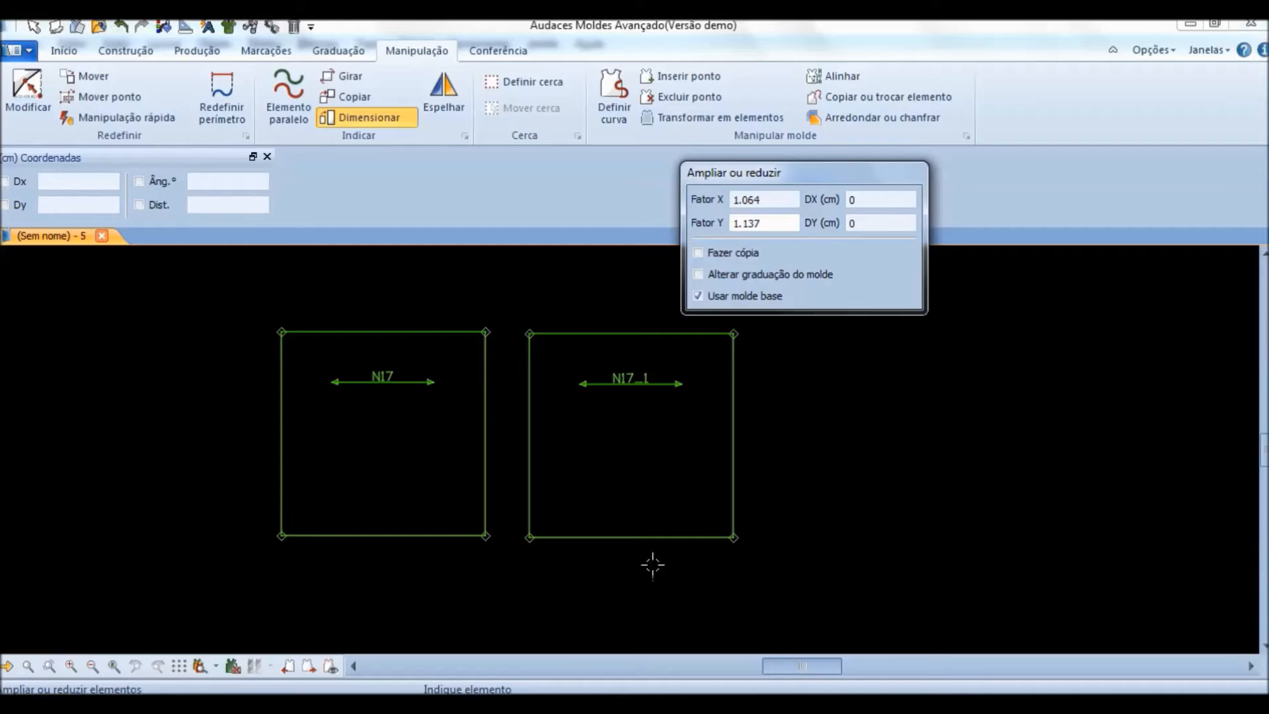
{"action": "left_click", "coordinate": [605, 334]}
{"action": "left_click", "coordinate": [606, 334]}
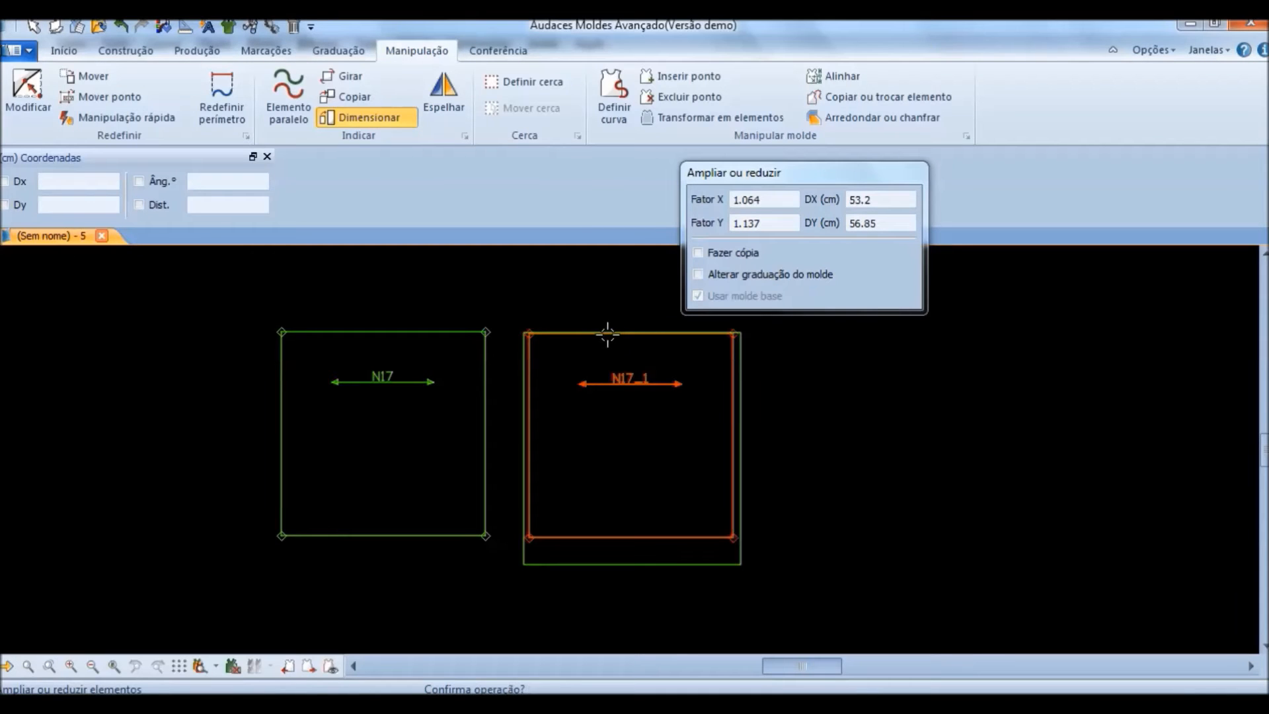
{"action": "left_click", "coordinate": [625, 349]}
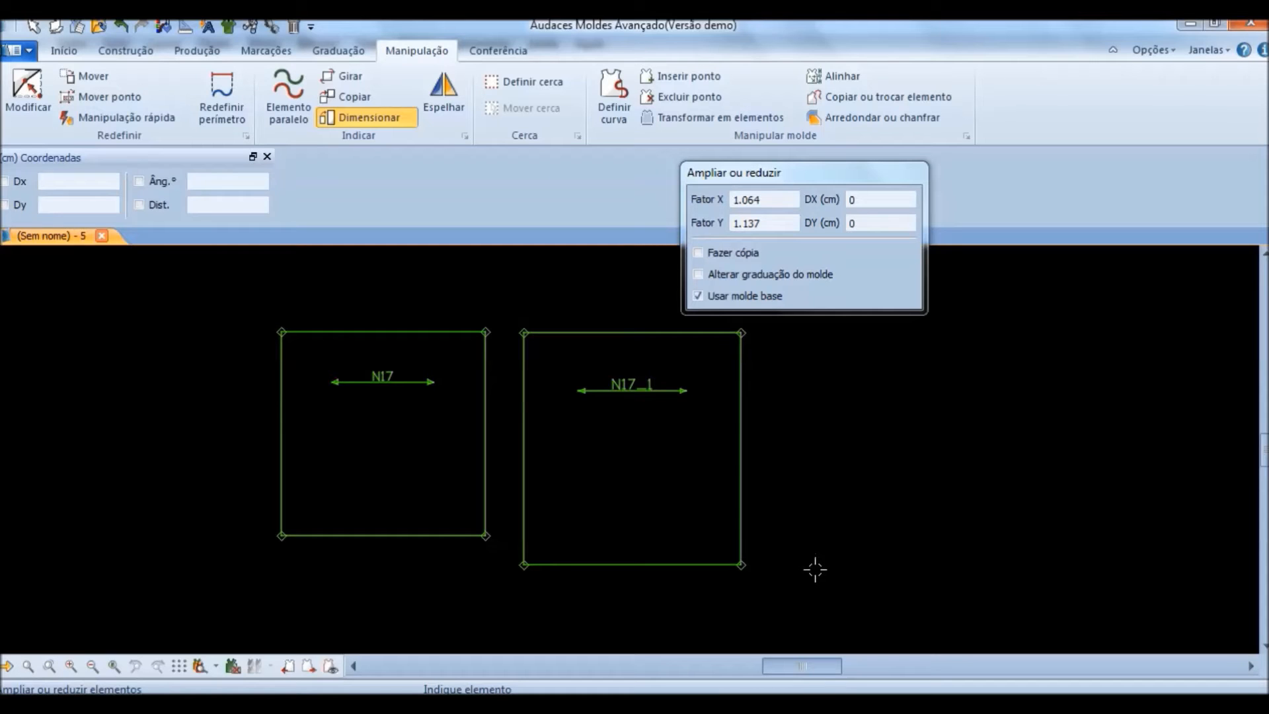
{"action": "key", "text": "Escape"}
Step: Measure the vertical and horizontal edges of the original and scaled squares with the Perímetro tool
{"action": "left_click", "coordinate": [498, 50]}
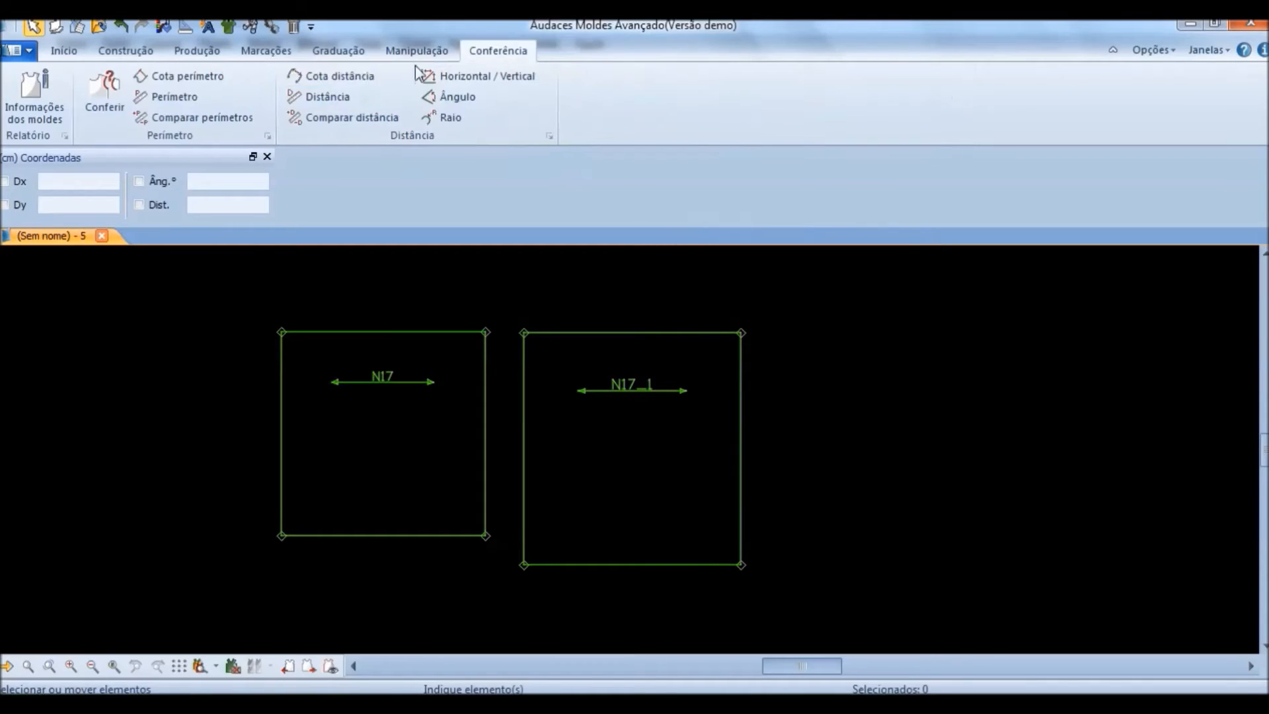
{"action": "left_click", "coordinate": [159, 96]}
{"action": "left_click", "coordinate": [279, 416]}
{"action": "left_click", "coordinate": [281, 423]}
{"action": "left_click", "coordinate": [520, 433]}
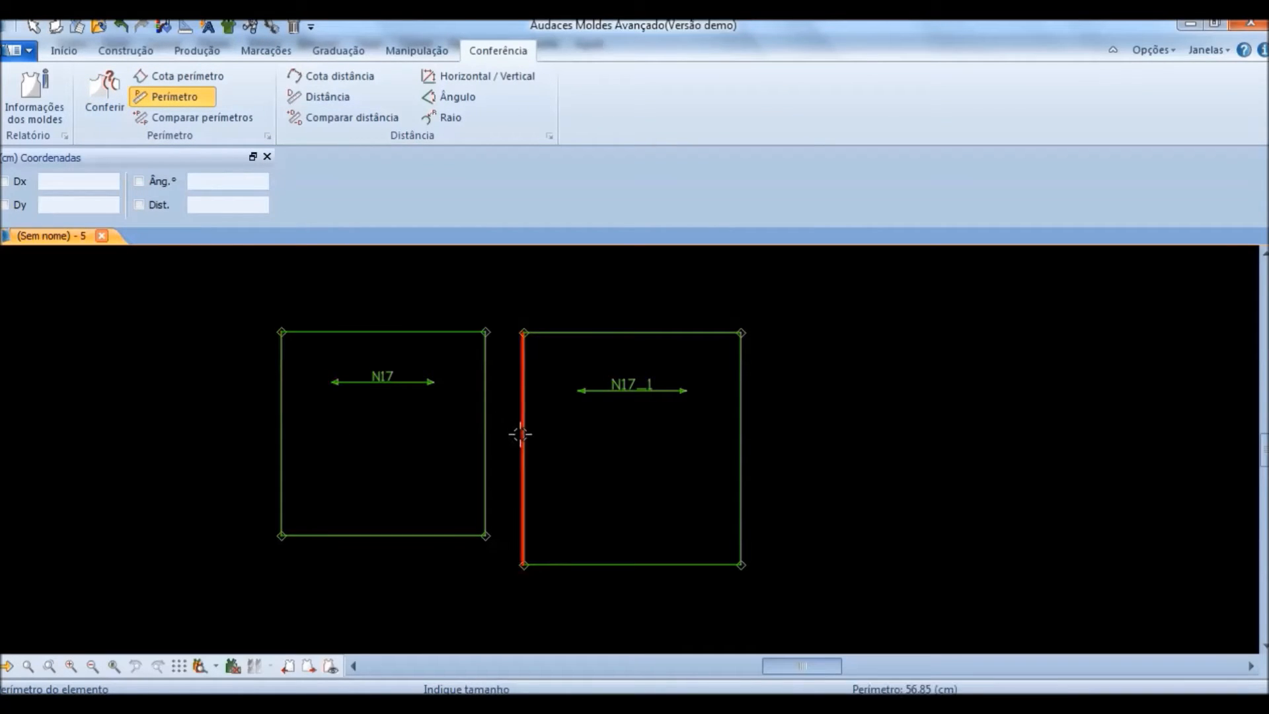
{"action": "left_click", "coordinate": [505, 529]}
{"action": "left_click", "coordinate": [398, 328]}
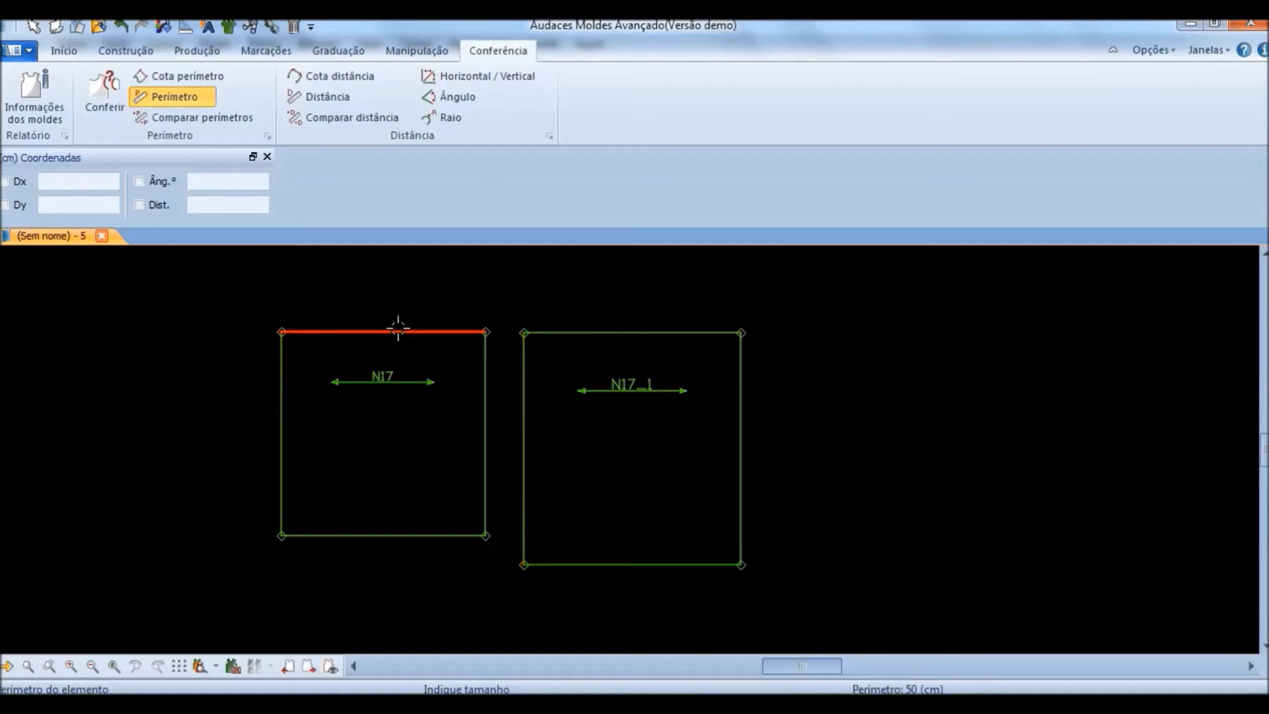
{"action": "left_click", "coordinate": [543, 329]}
{"action": "left_click", "coordinate": [548, 332]}
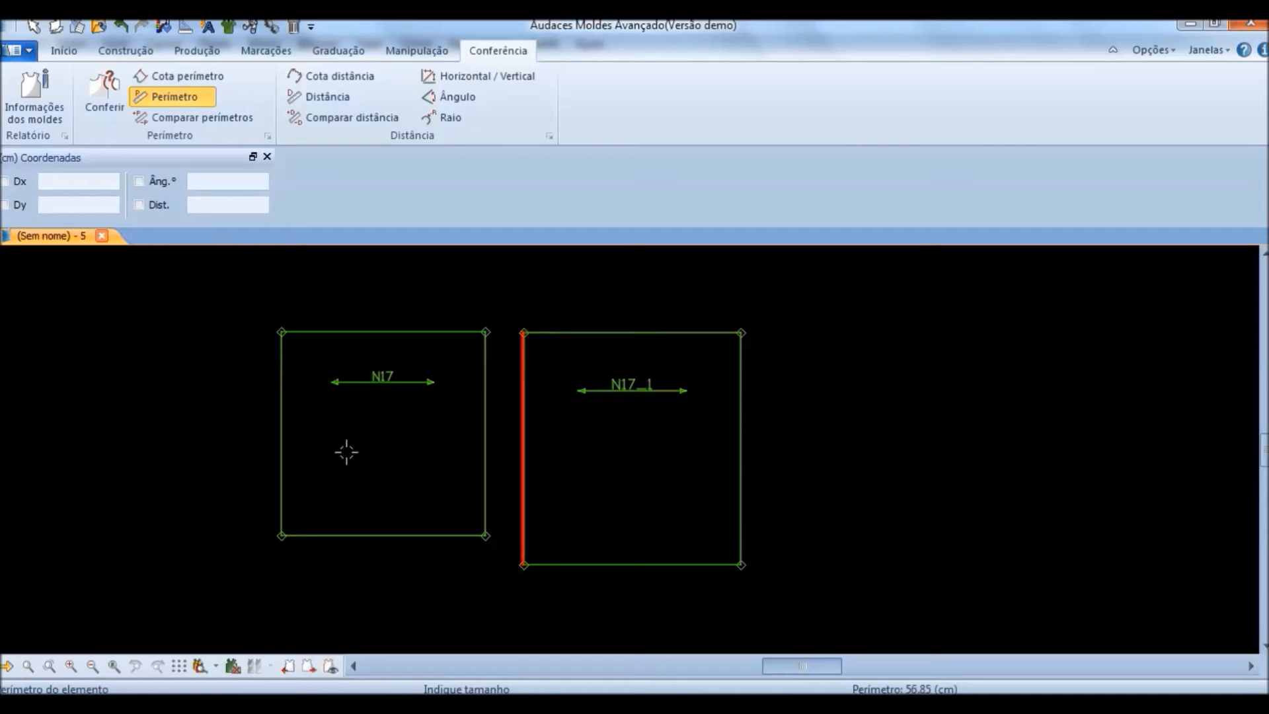
Step: Calculate 50 plus 13.7% in the calculator, then return to the pattern drawing
{"action": "key", "text": "alt+Tab"}
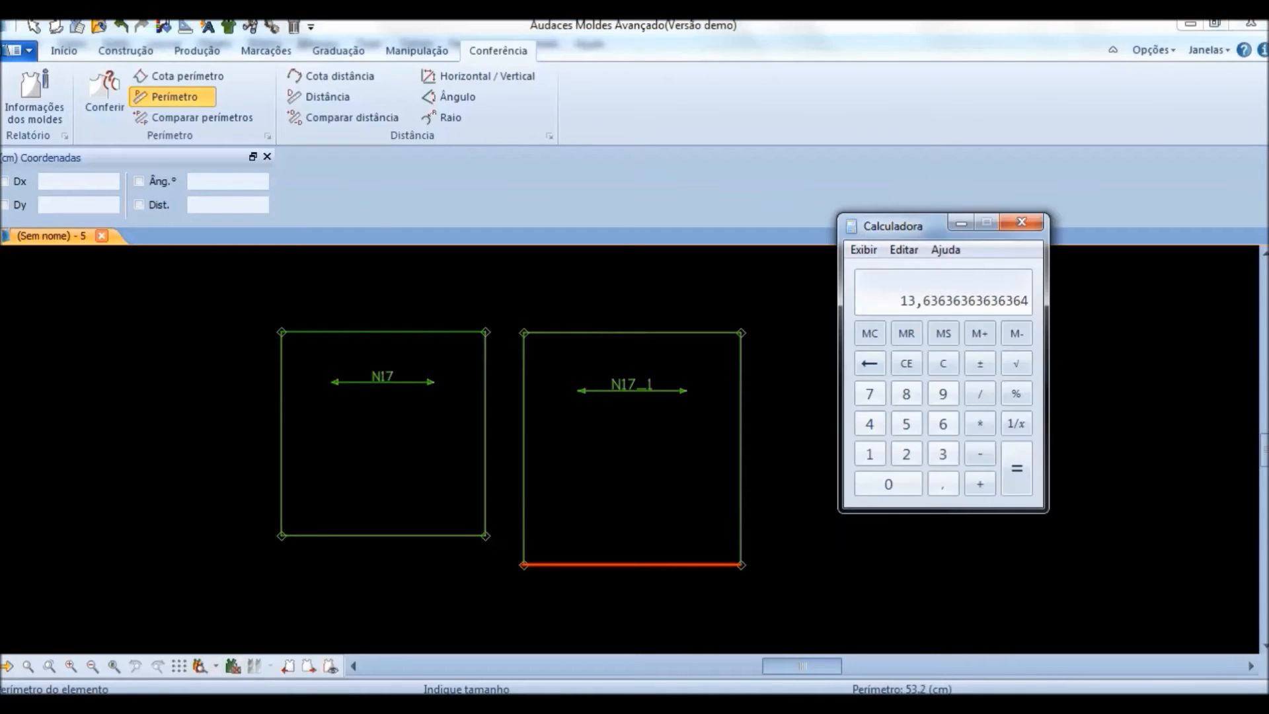
{"action": "left_click", "coordinate": [943, 365]}
{"action": "left_click", "coordinate": [906, 424]}
{"action": "left_click", "coordinate": [898, 483]}
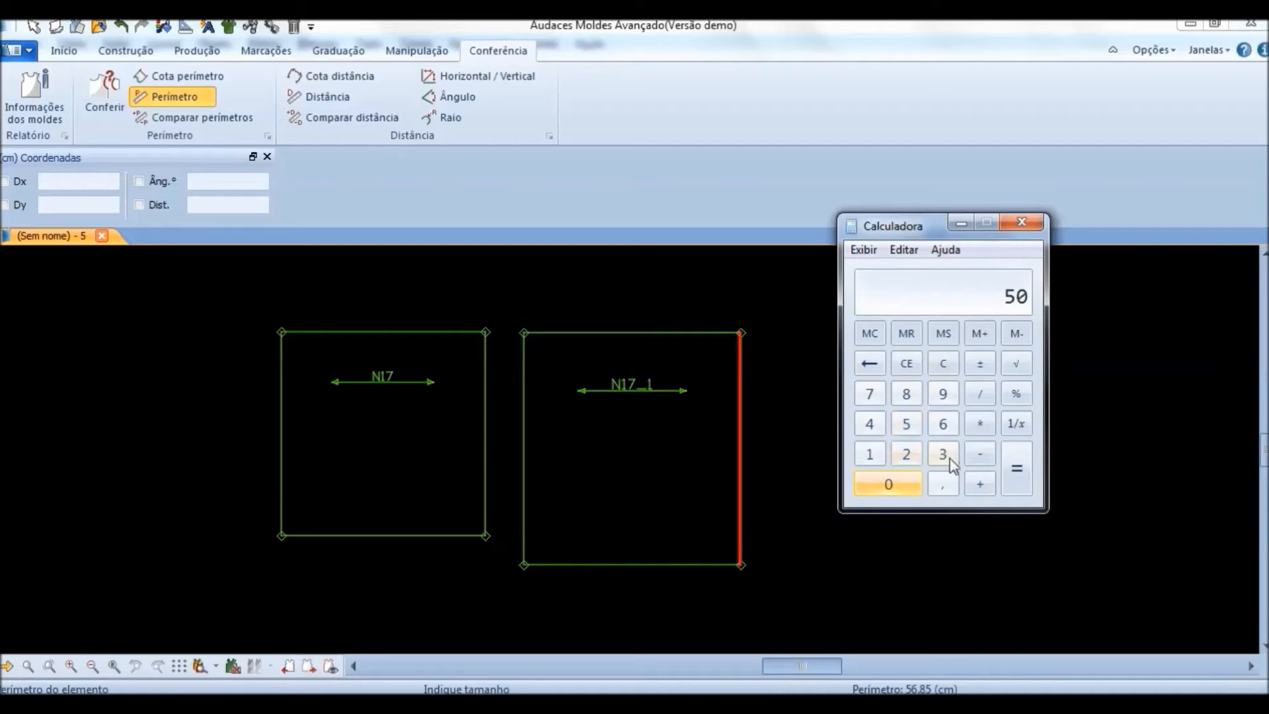
{"action": "left_click", "coordinate": [980, 486]}
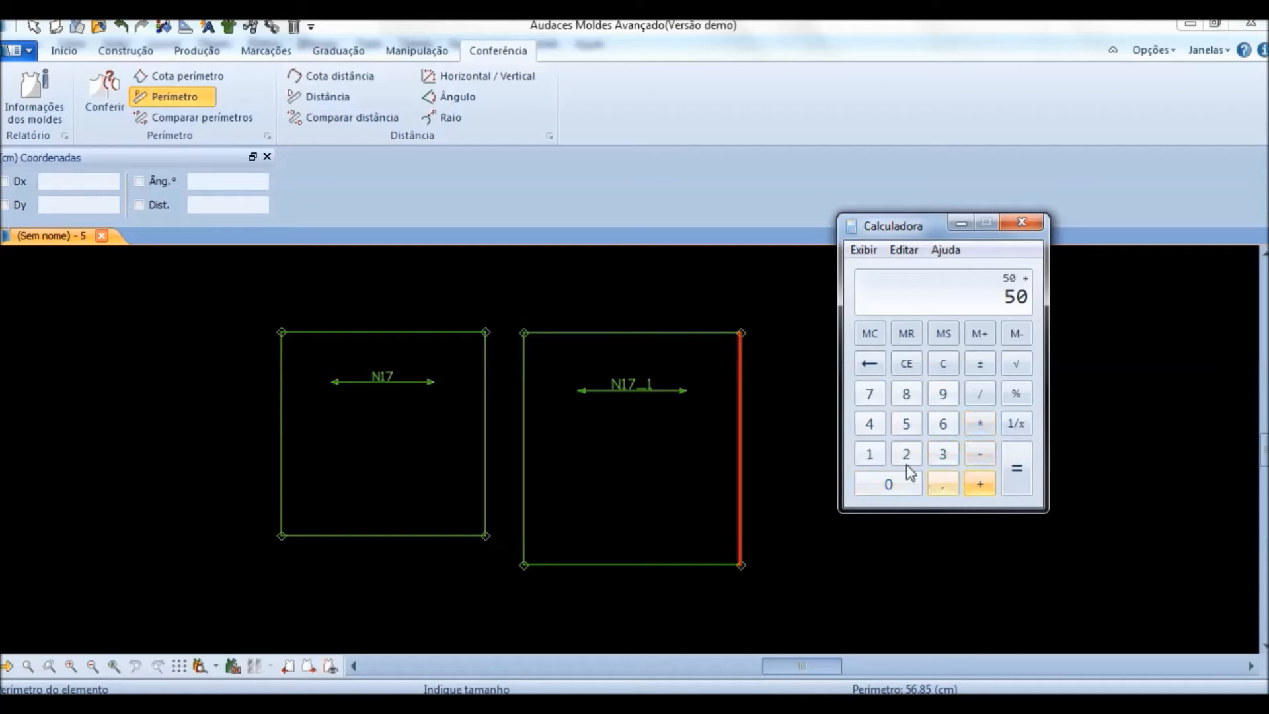
{"action": "left_click", "coordinate": [870, 454]}
{"action": "left_click", "coordinate": [943, 454]}
{"action": "left_click", "coordinate": [943, 486]}
{"action": "left_click", "coordinate": [869, 394]}
{"action": "left_click", "coordinate": [1015, 395]}
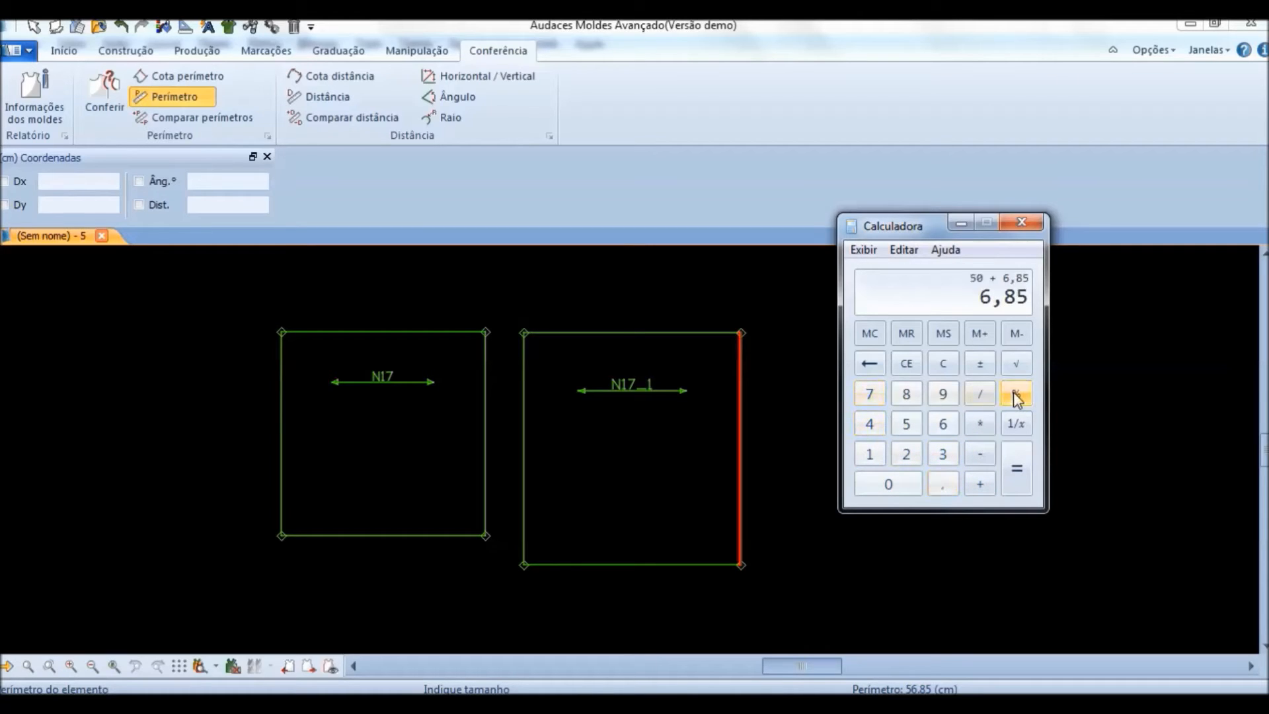
{"action": "left_click", "coordinate": [1017, 467]}
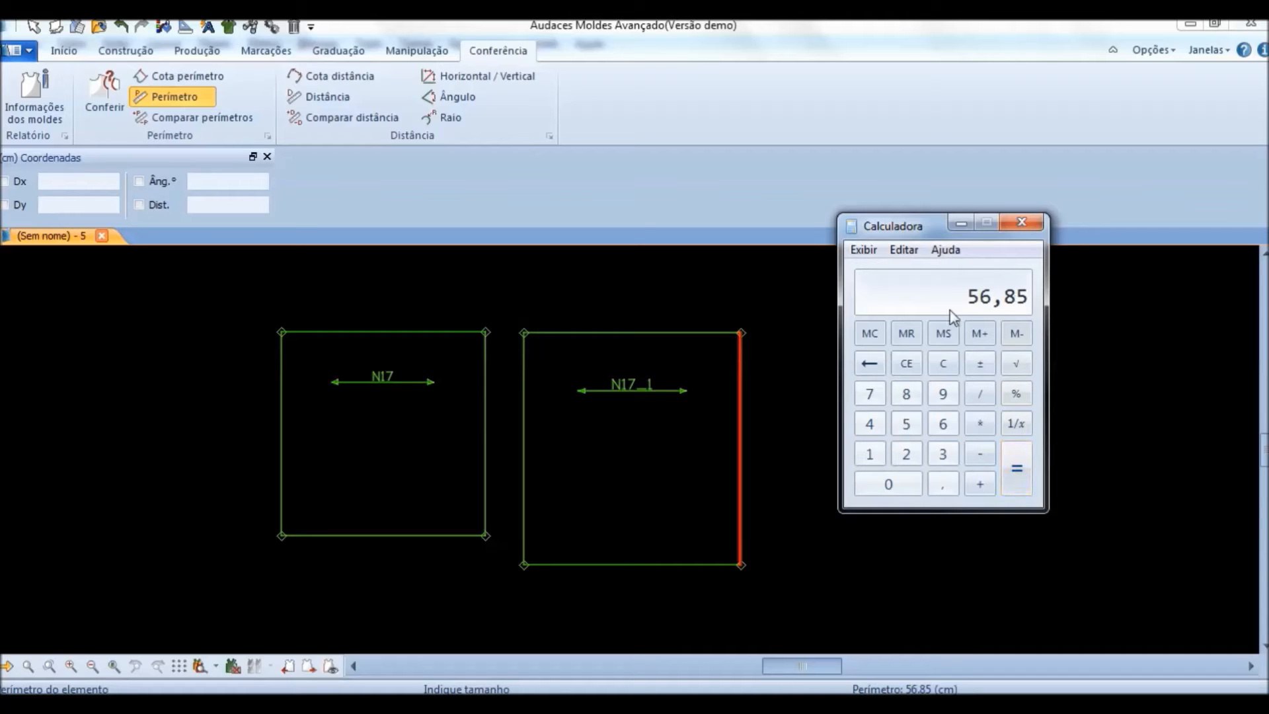
{"action": "left_click", "coordinate": [590, 374]}
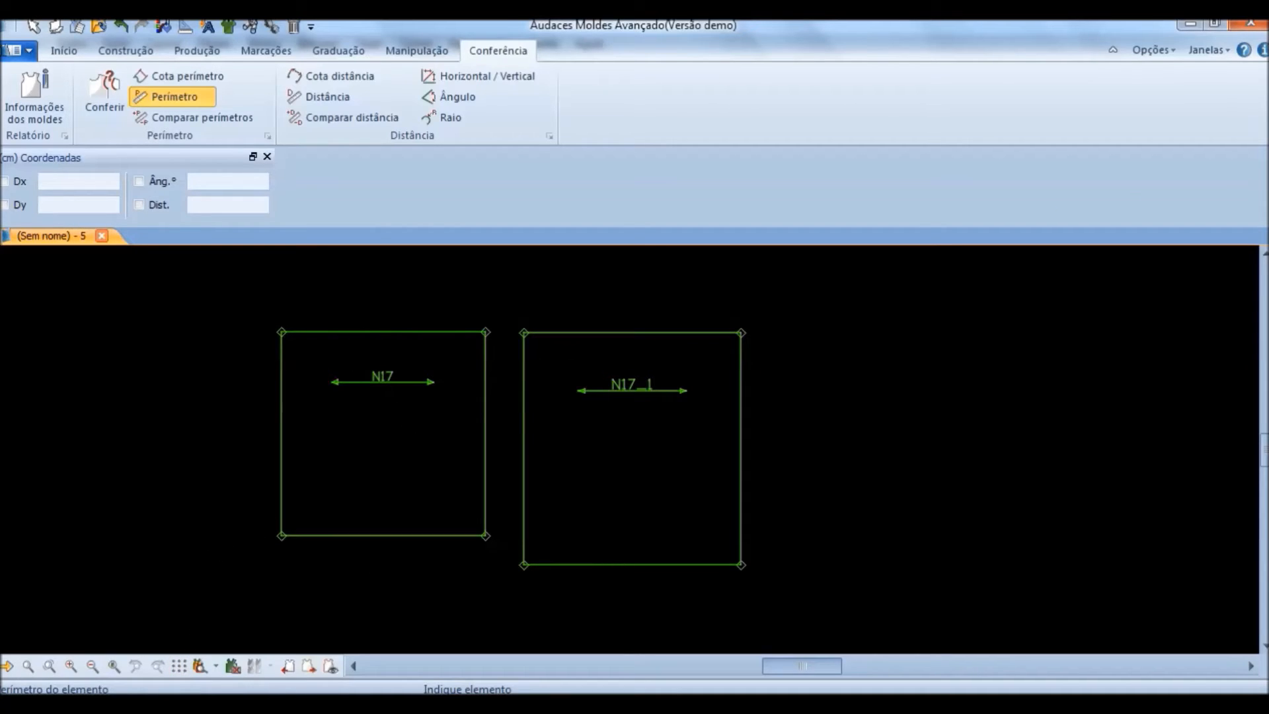
{"action": "left_click", "coordinate": [244, 703]}
{"action": "left_click", "coordinate": [949, 363]}
{"action": "left_click", "coordinate": [906, 424]}
{"action": "left_click", "coordinate": [888, 484]}
{"action": "left_click", "coordinate": [980, 426]}
{"action": "left_click", "coordinate": [942, 424]}
{"action": "left_click", "coordinate": [942, 484]}
{"action": "left_click", "coordinate": [870, 424]}
{"action": "left_click", "coordinate": [1016, 395]}
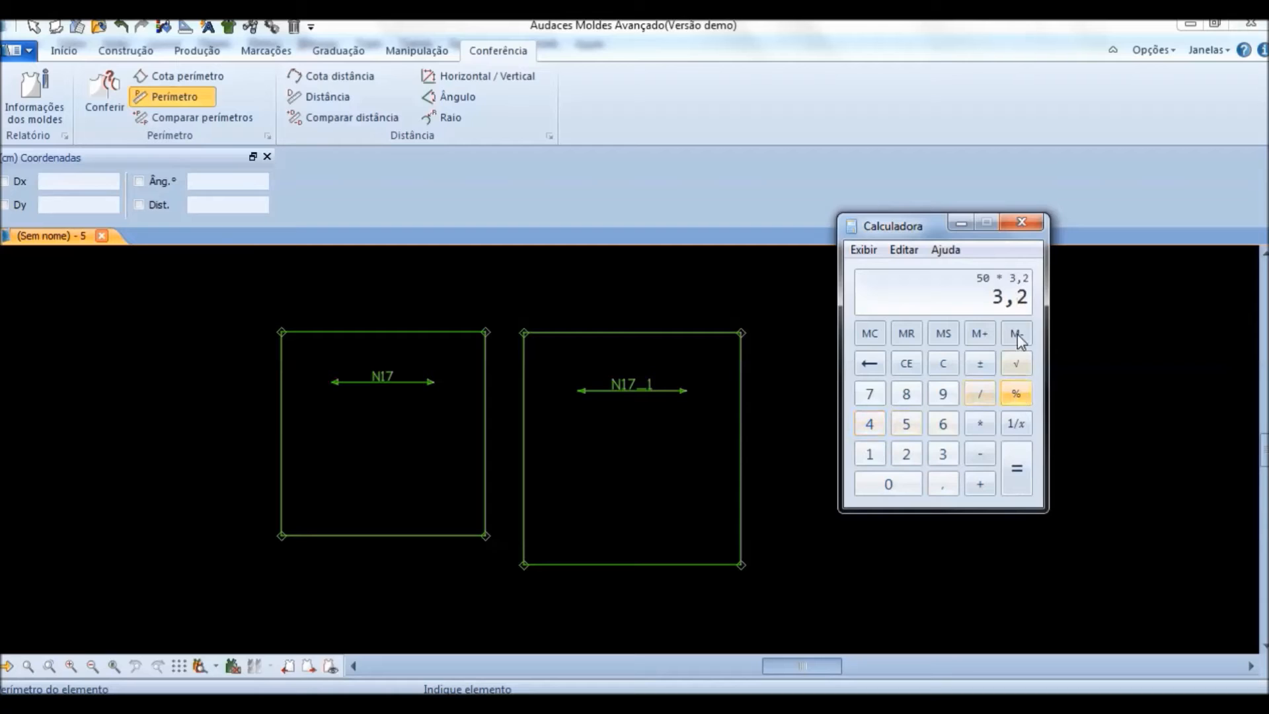
{"action": "left_click", "coordinate": [1007, 456]}
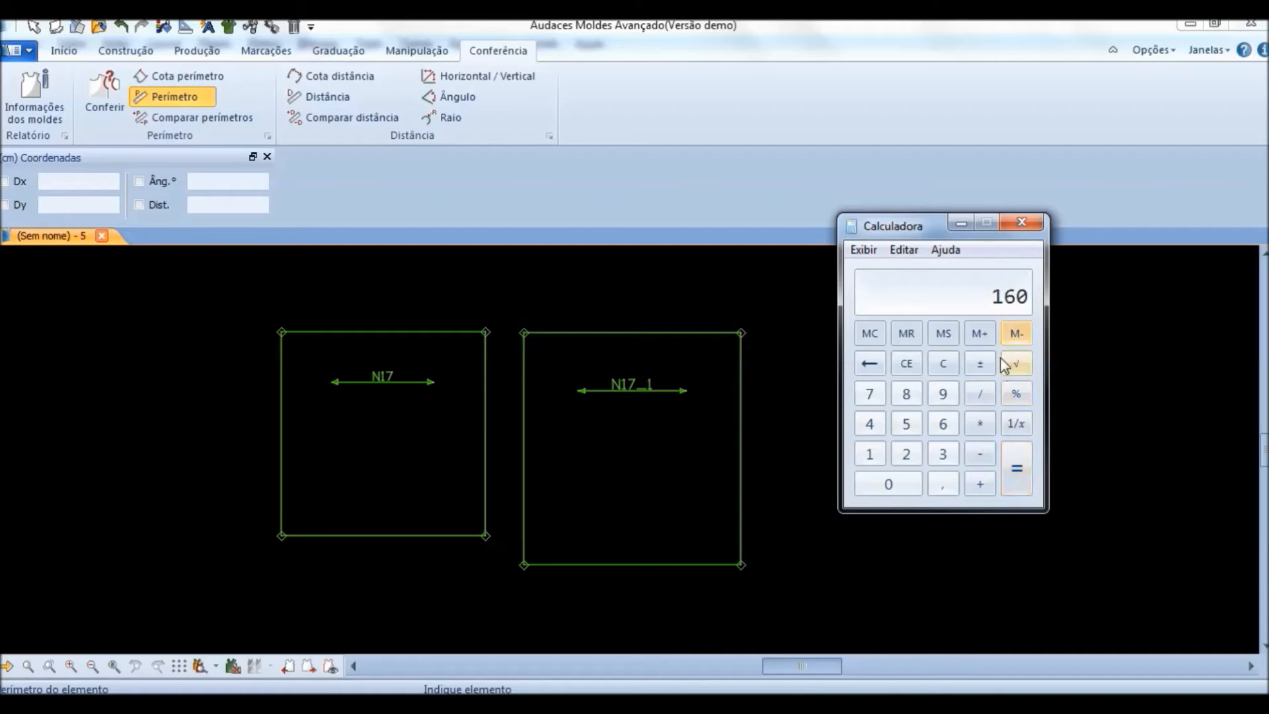
Step: Calculate 50 plus 6.4% in the calculator and check it against the scaled square's upper edge with the Perímetro tool
{"action": "left_click", "coordinate": [945, 365]}
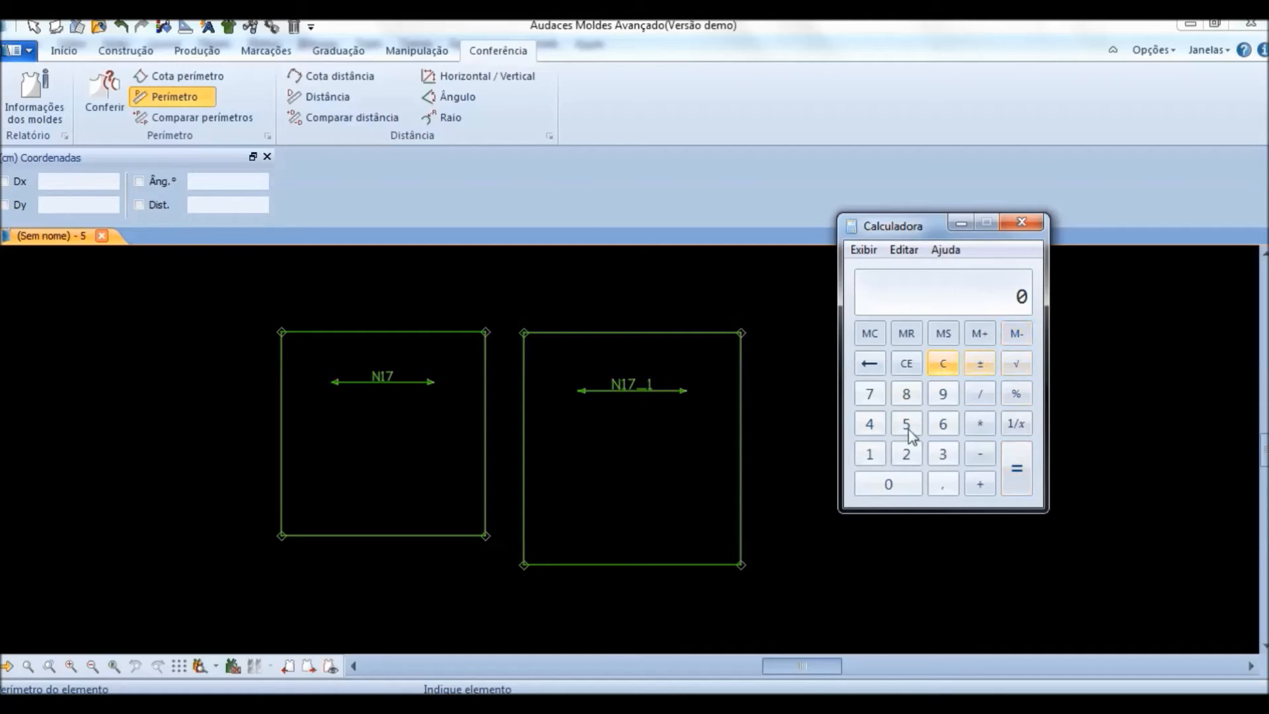
{"action": "left_click", "coordinate": [887, 483]}
{"action": "left_click", "coordinate": [981, 483]}
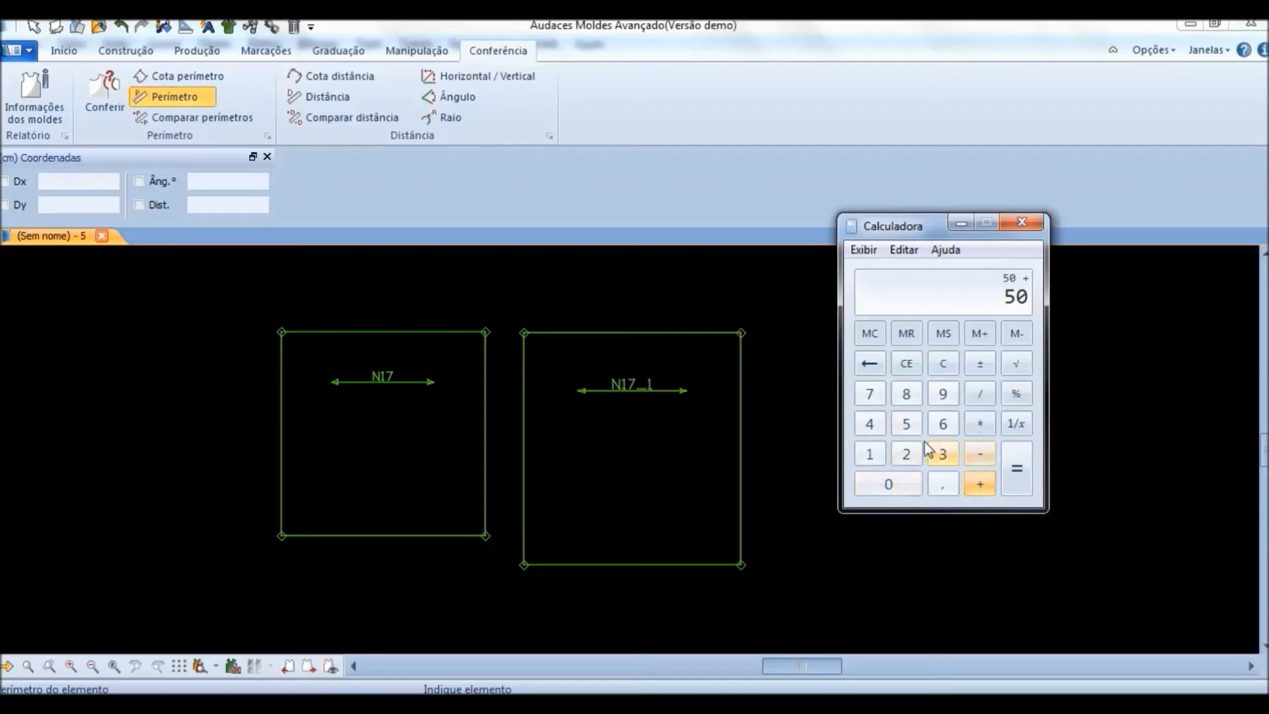
{"action": "left_click", "coordinate": [943, 423]}
{"action": "left_click", "coordinate": [942, 484]}
{"action": "left_click", "coordinate": [870, 426]}
{"action": "left_click", "coordinate": [1028, 392]}
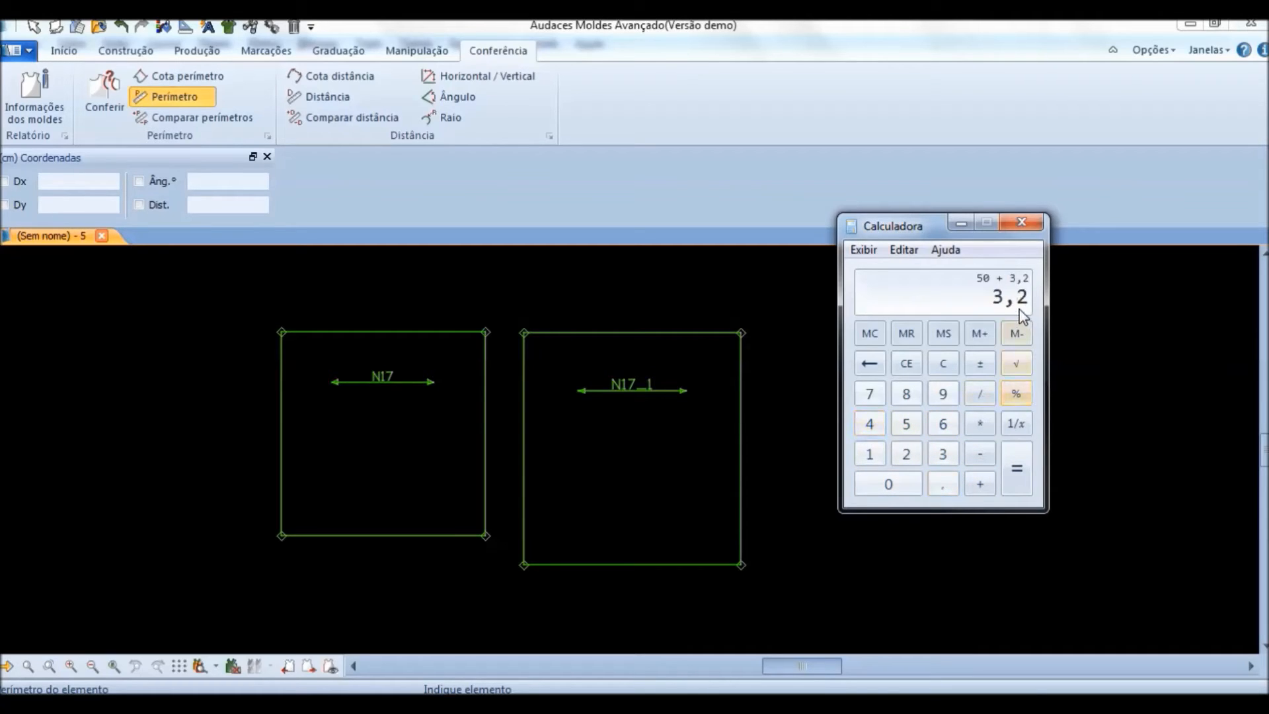
{"action": "left_click", "coordinate": [1016, 467]}
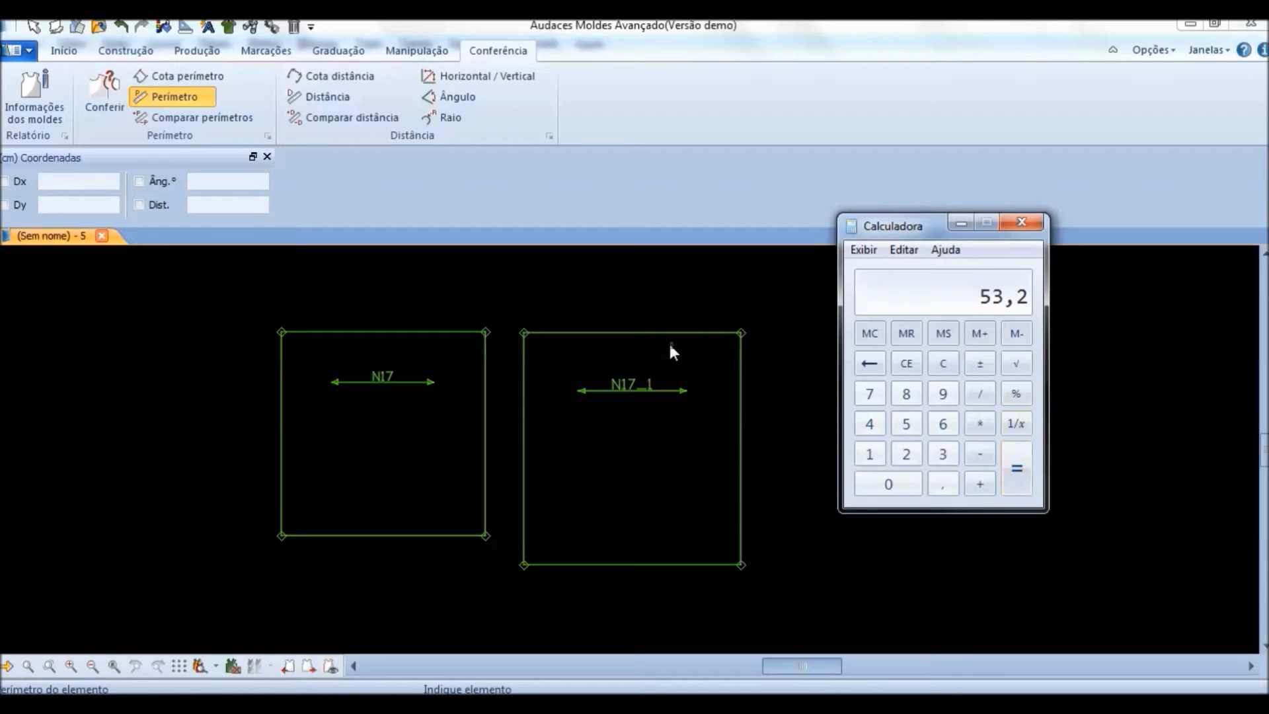
{"action": "left_click", "coordinate": [646, 336]}
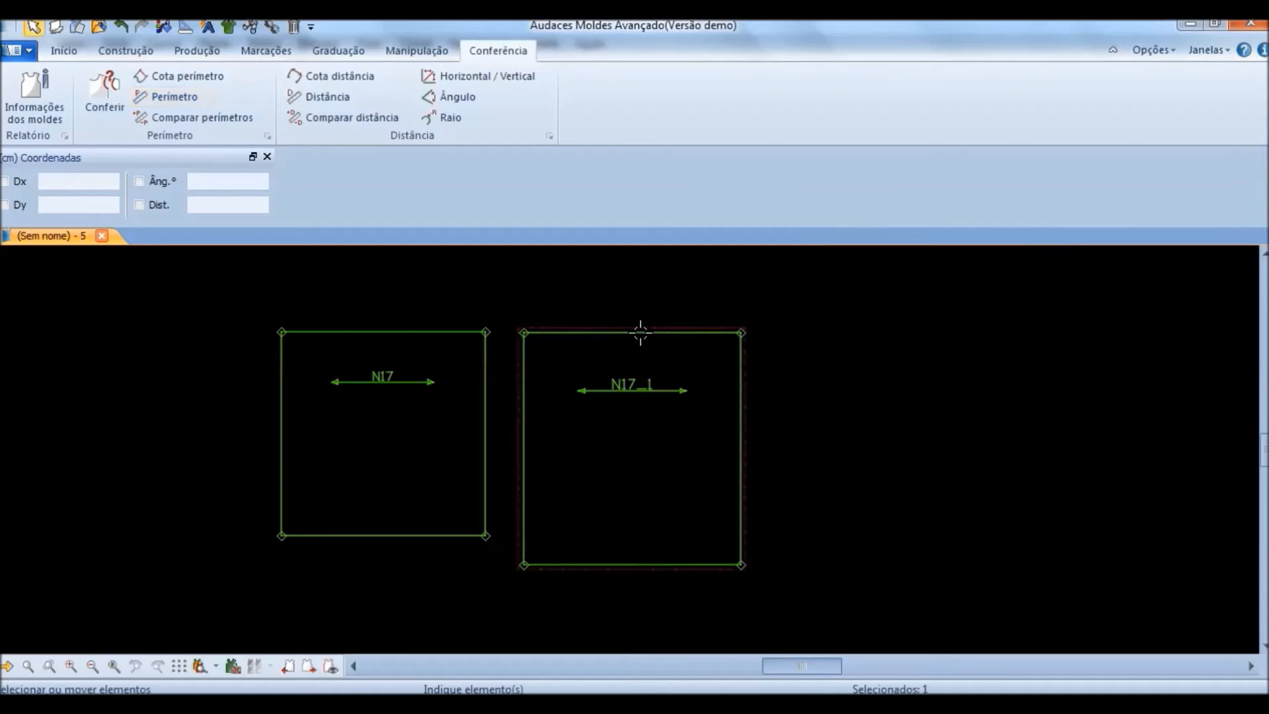
{"action": "left_click", "coordinate": [212, 100]}
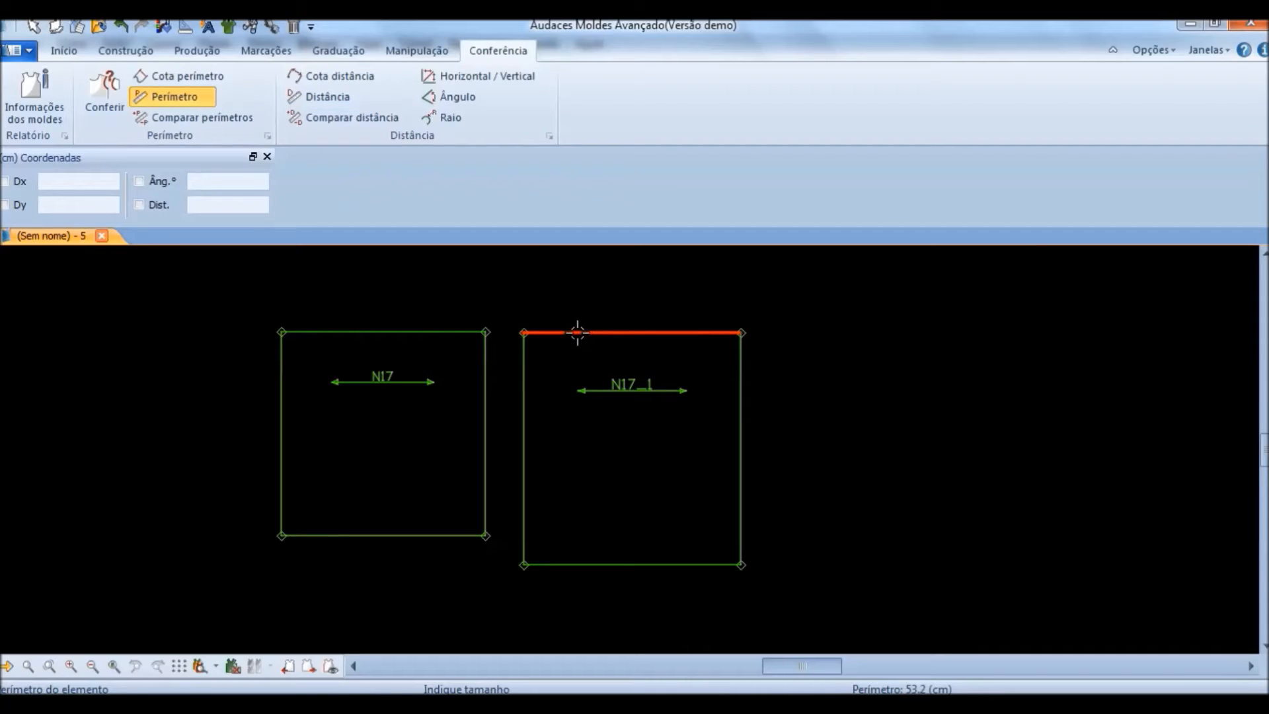
Step: Delete both test squares and close the unnamed document
{"action": "scroll", "coordinate": [552, 364], "scroll_direction": "down", "scroll_amount": 3}
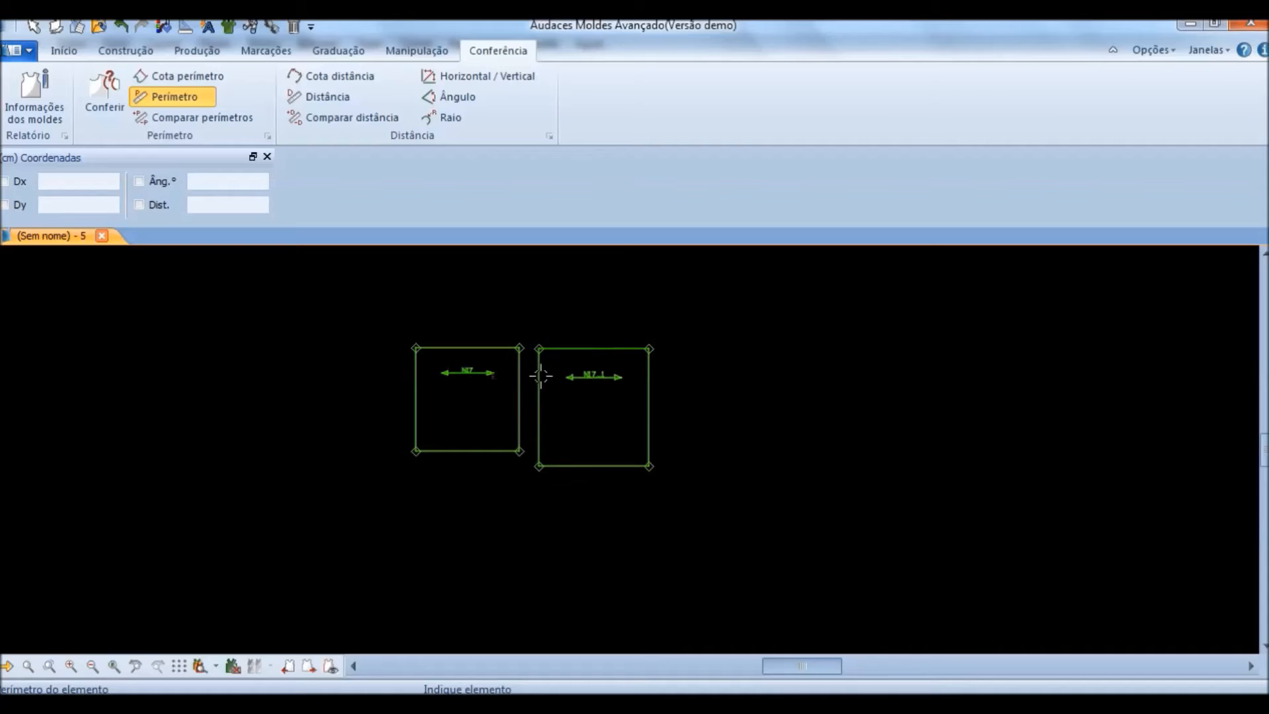
{"action": "key", "text": "Escape"}
{"action": "left_click_drag", "start_coordinate": [334, 306], "coordinate": [687, 540]}
{"action": "key", "text": "Delete"}
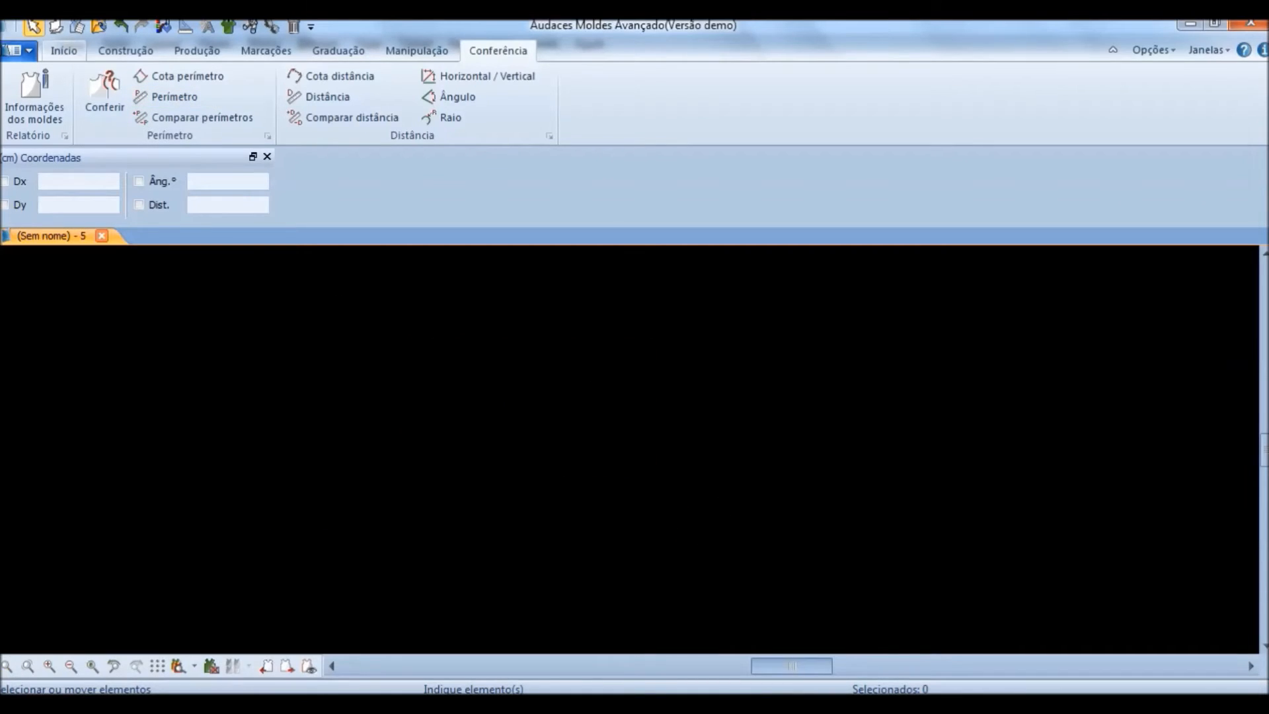
{"action": "left_click", "coordinate": [101, 236]}
Step: Open the recent document CALCA JEANS FEM.ads and hide the pattern list
{"action": "left_click", "coordinate": [14, 51]}
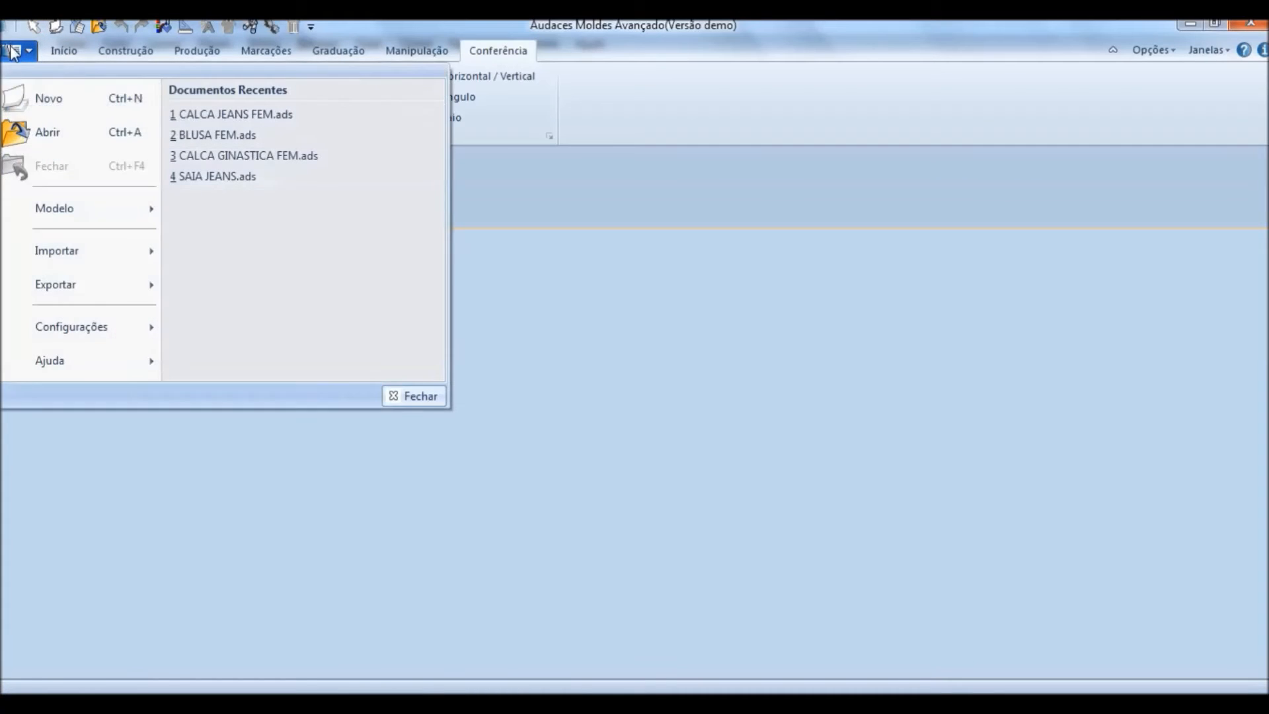
{"action": "left_click", "coordinate": [261, 114]}
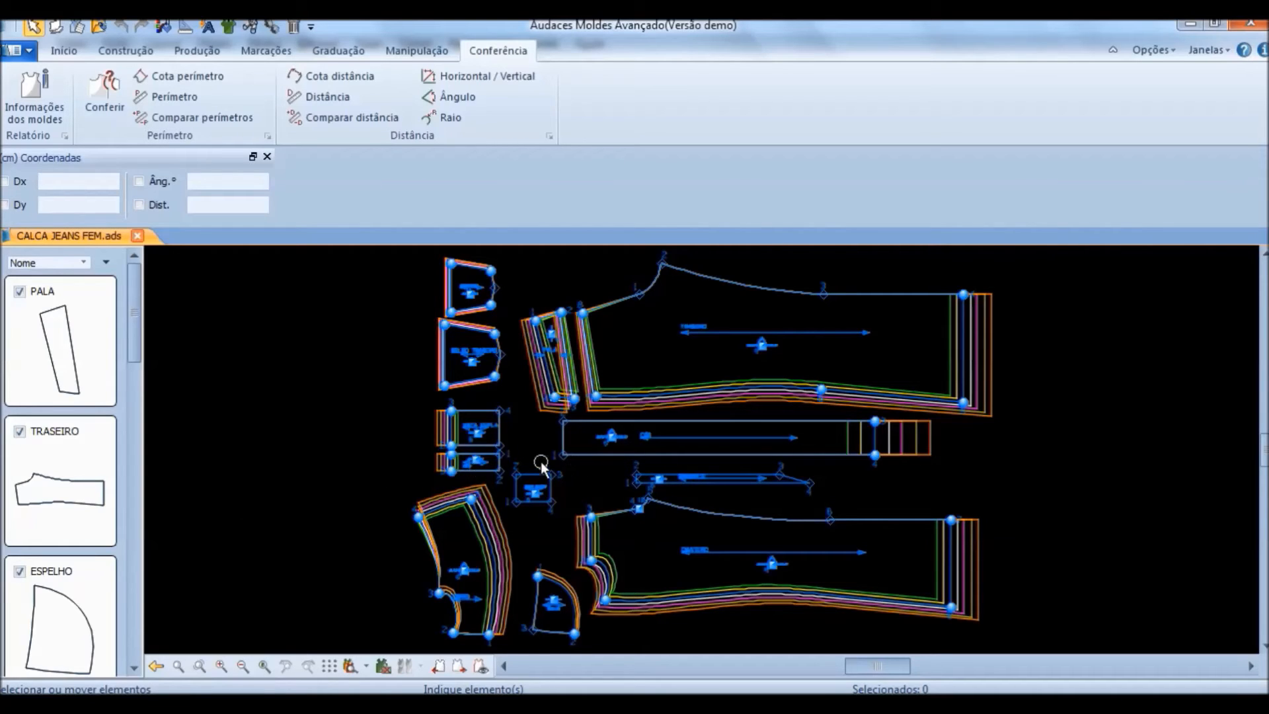
{"action": "left_click", "coordinate": [157, 667]}
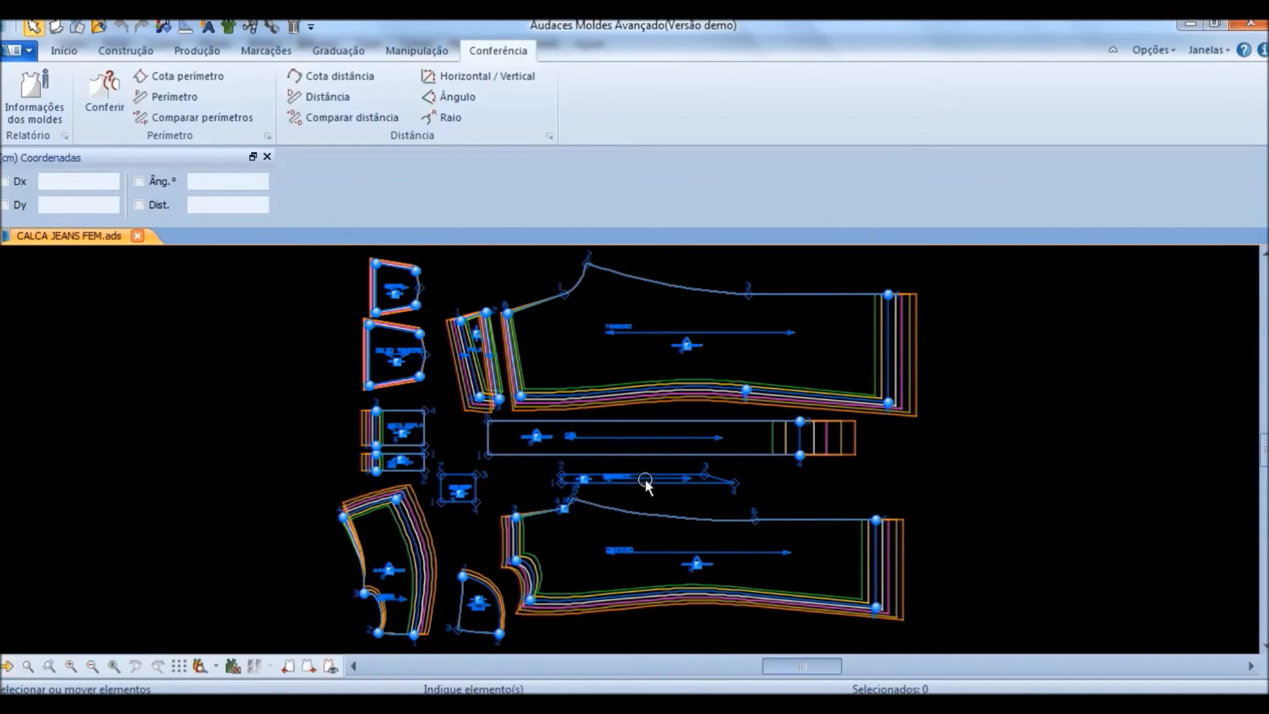
Step: In the pattern properties, delete grading sizes 36, 38, 42, 44, 46 and 48 from the model, keeping base size 40
{"action": "right_click", "coordinate": [286, 342]}
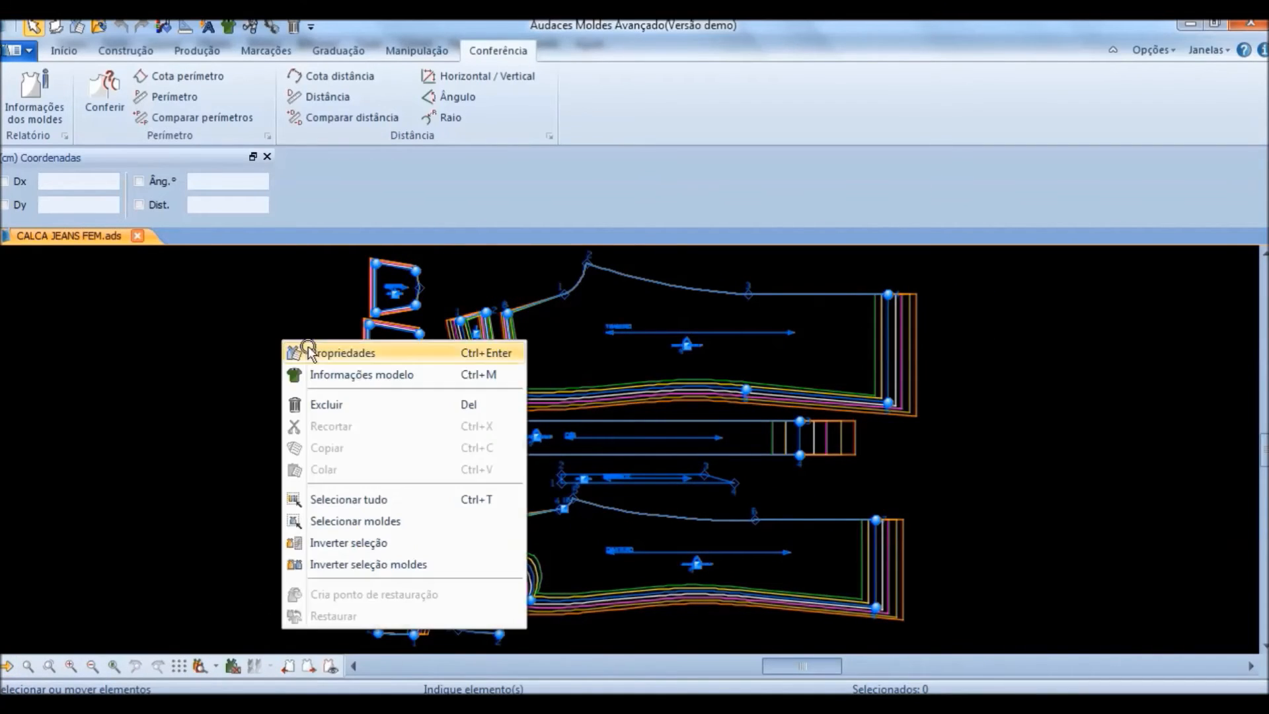
{"action": "left_click", "coordinate": [357, 354]}
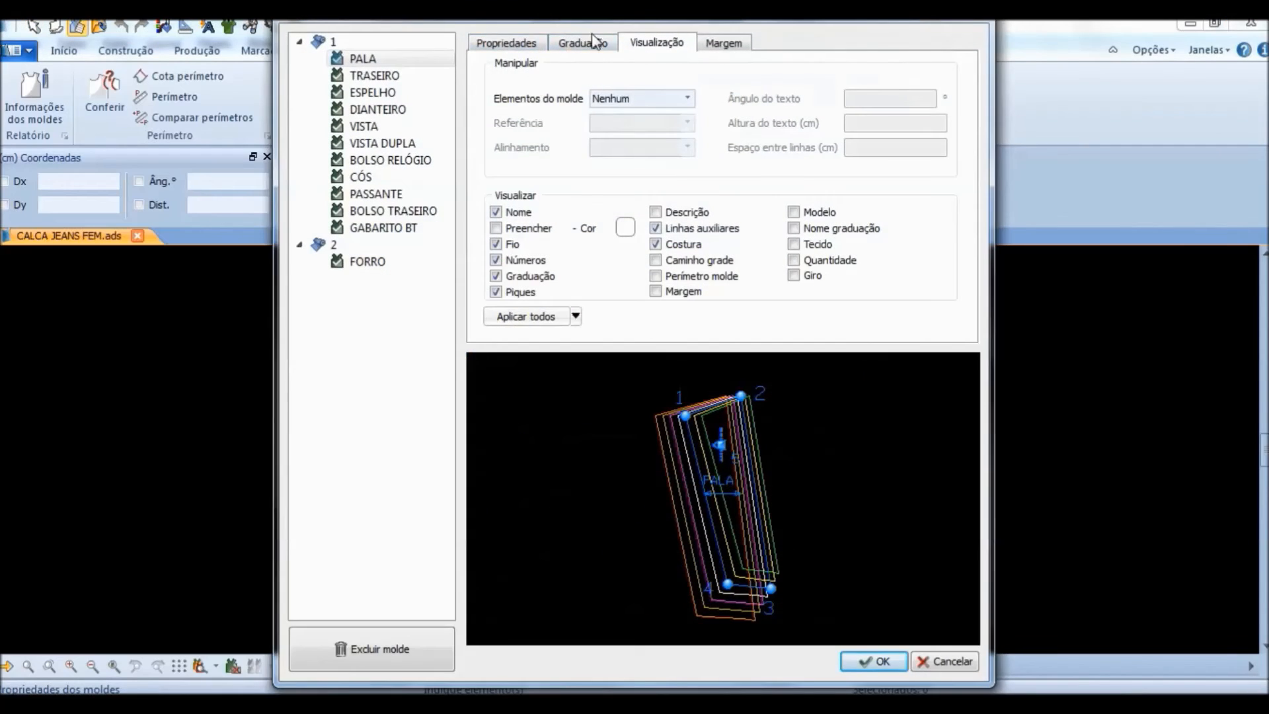
{"action": "left_click", "coordinate": [582, 44]}
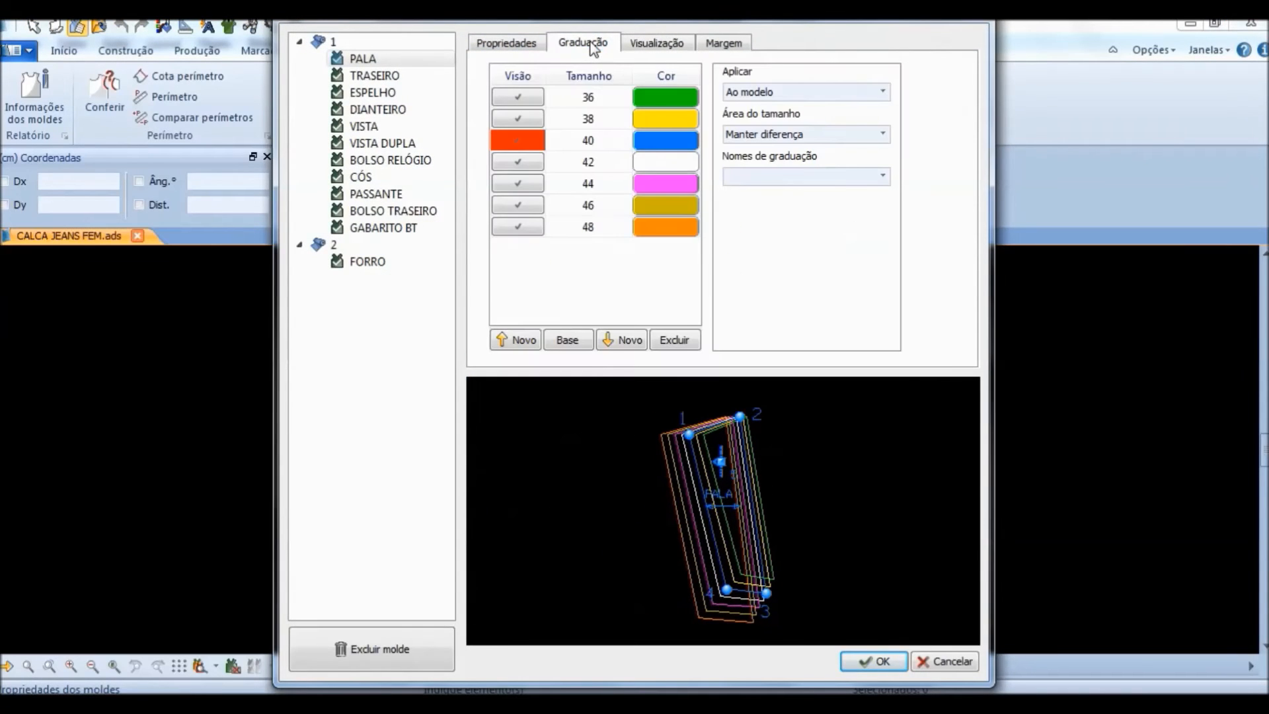
{"action": "left_click", "coordinate": [603, 99]}
{"action": "left_click", "coordinate": [670, 341]}
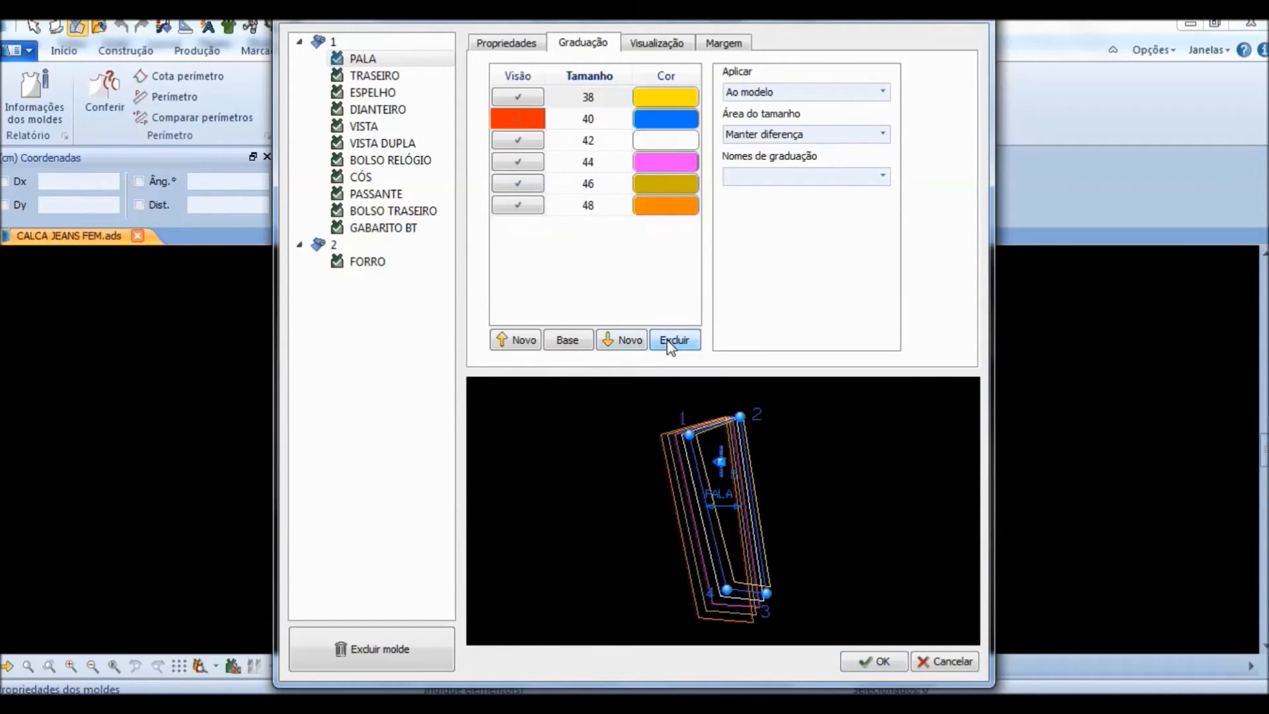
{"action": "left_click", "coordinate": [670, 341]}
{"action": "left_click", "coordinate": [601, 121]}
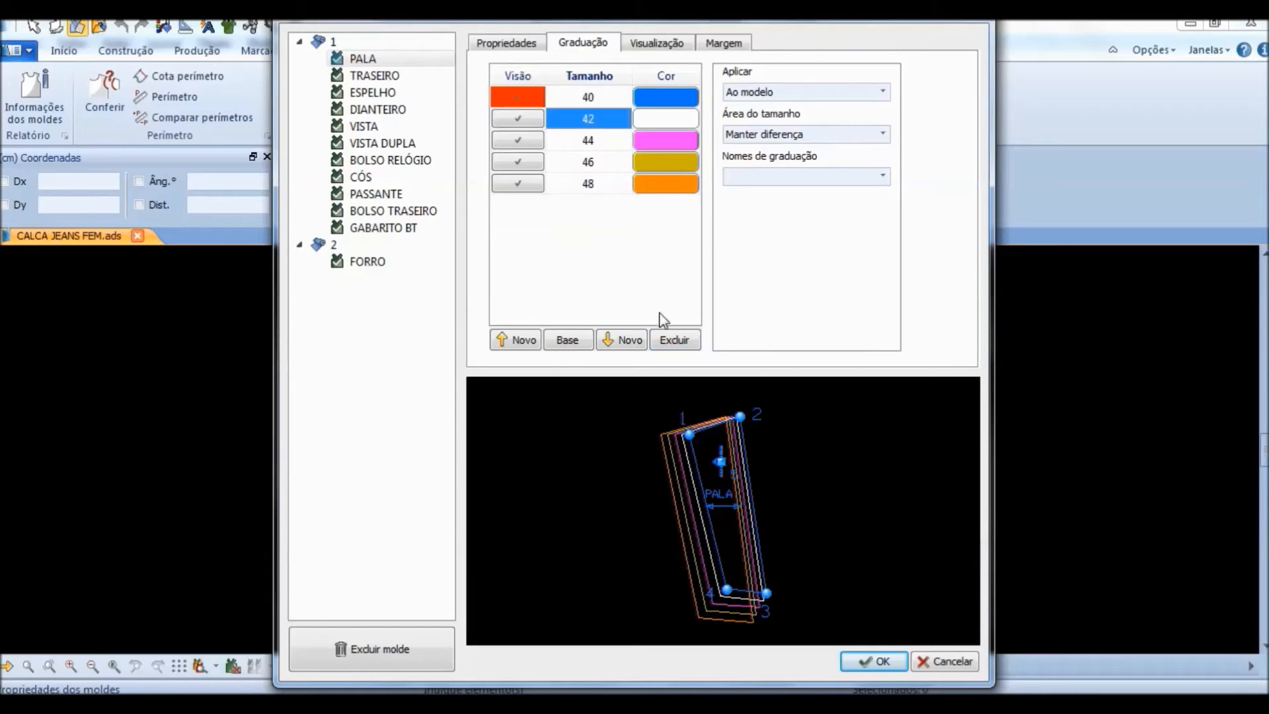
{"action": "left_click", "coordinate": [672, 341]}
{"action": "left_click", "coordinate": [671, 341]}
{"action": "left_click", "coordinate": [671, 341]}
{"action": "left_click", "coordinate": [672, 341]}
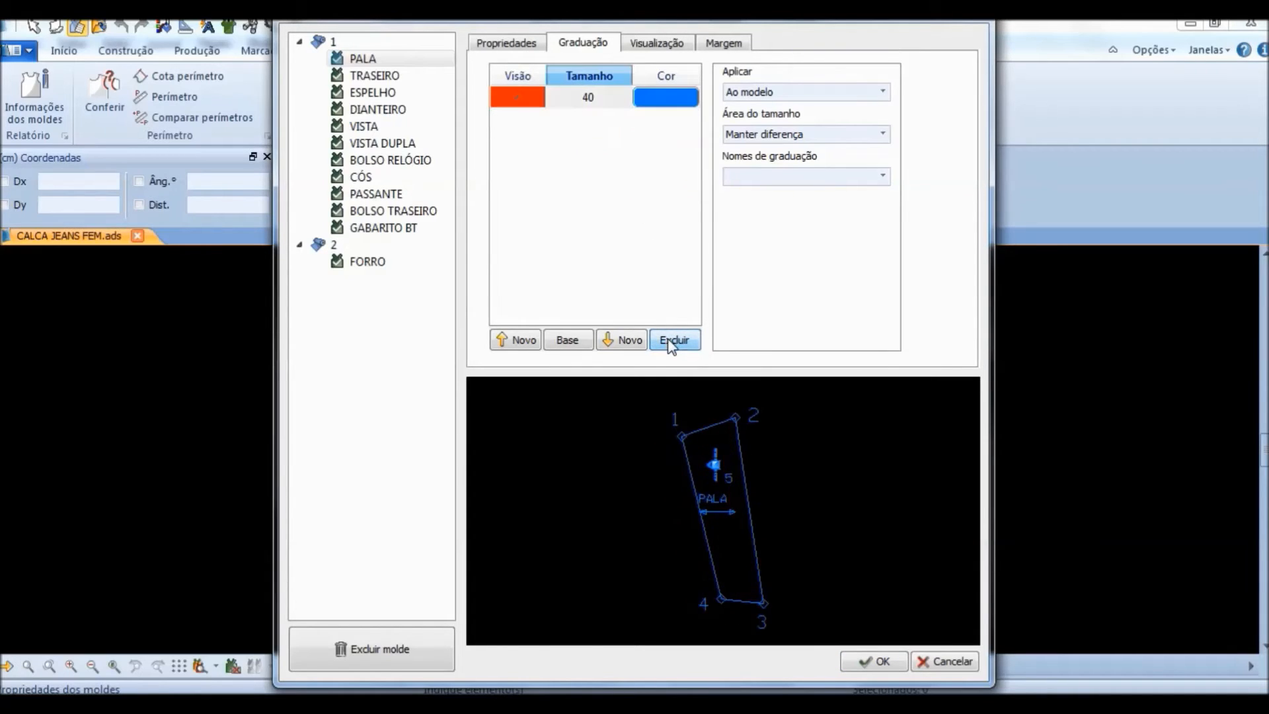
Step: Turn off the display of Números for all pattern pieces, confirm the properties and hide the pattern list
{"action": "left_click", "coordinate": [675, 45]}
{"action": "left_click", "coordinate": [496, 259]}
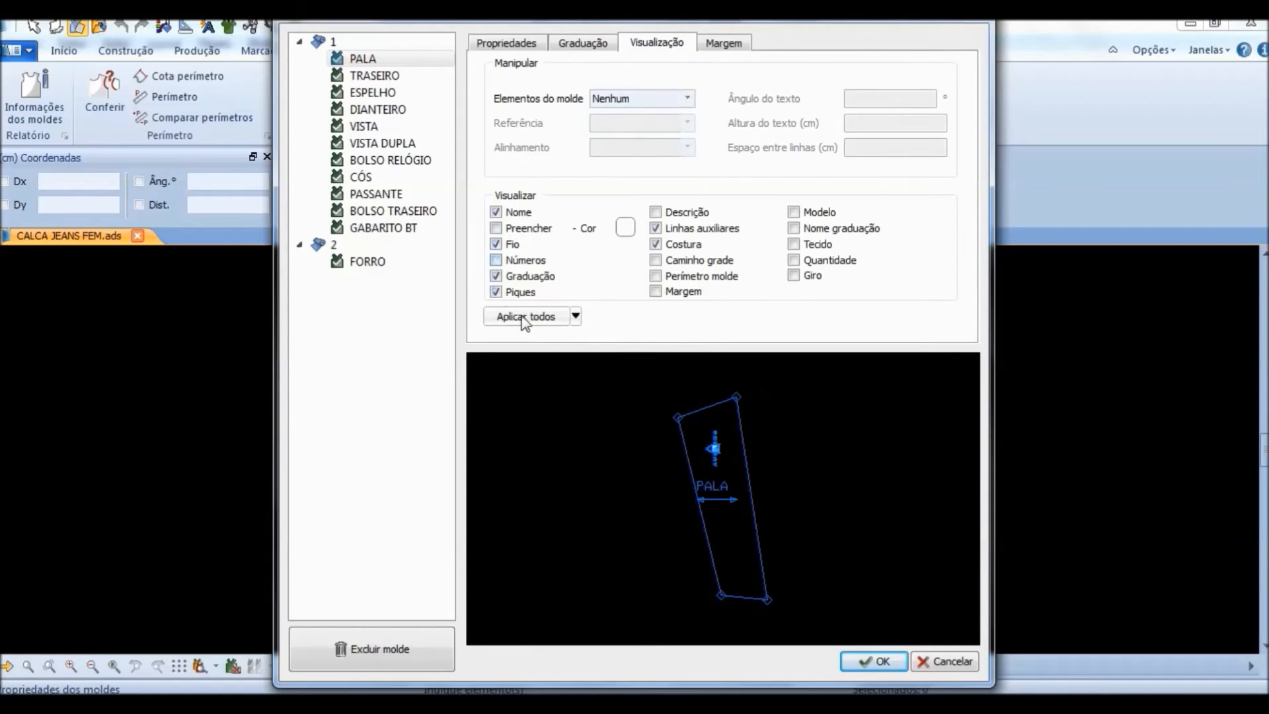
{"action": "left_click", "coordinate": [852, 659]}
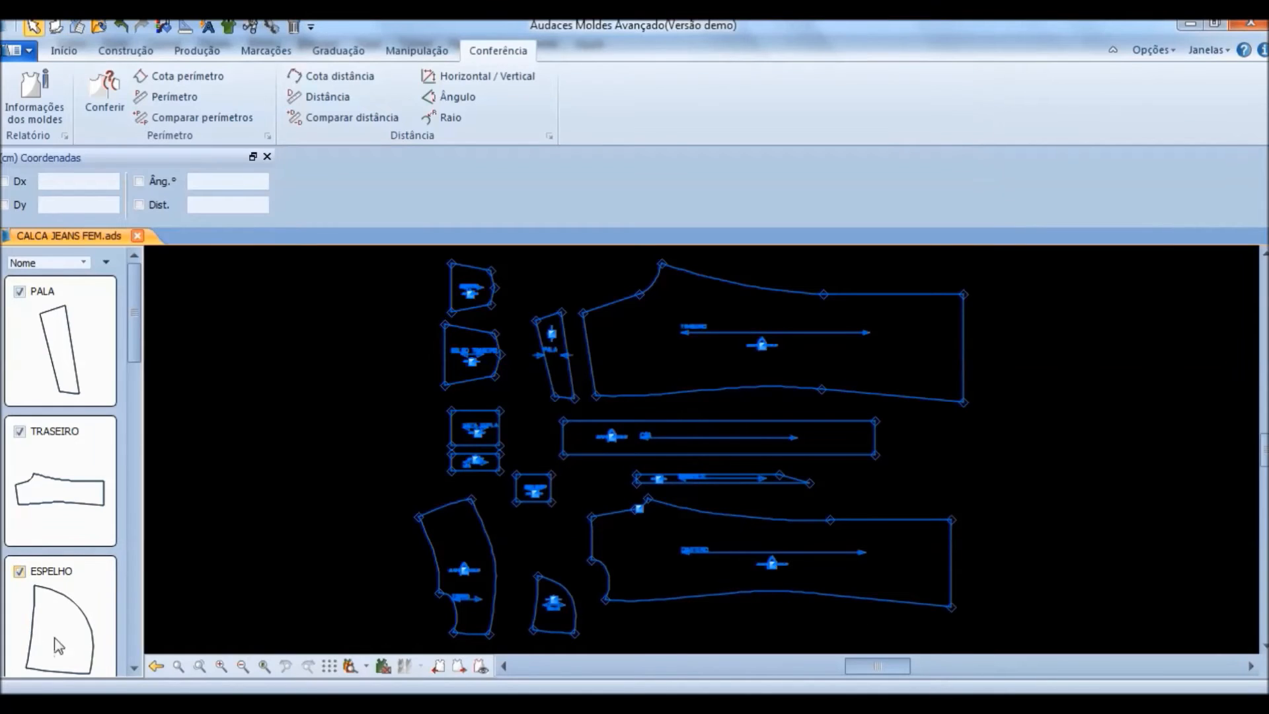
{"action": "left_click", "coordinate": [156, 666]}
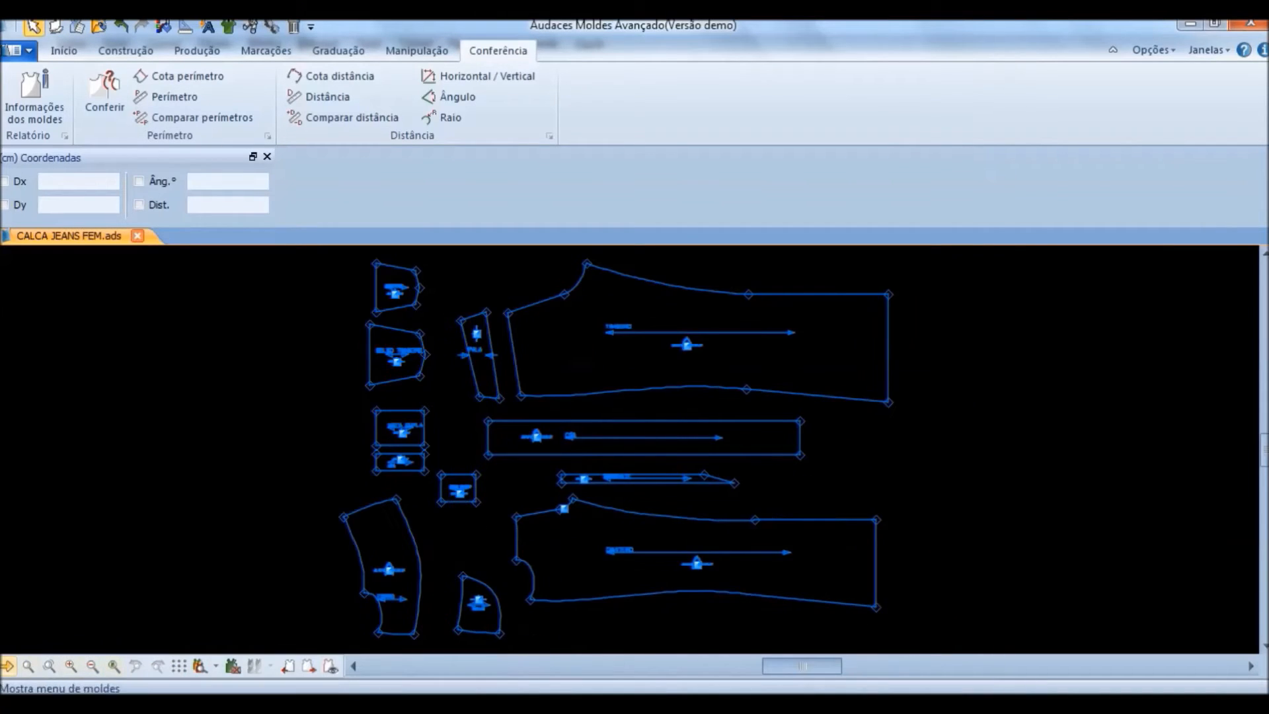
Step: Move the PASSANTE and CÓS pieces into the empty area beyond the hems of the trouser legs
{"action": "scroll", "coordinate": [524, 561], "scroll_direction": "down", "scroll_amount": 2}
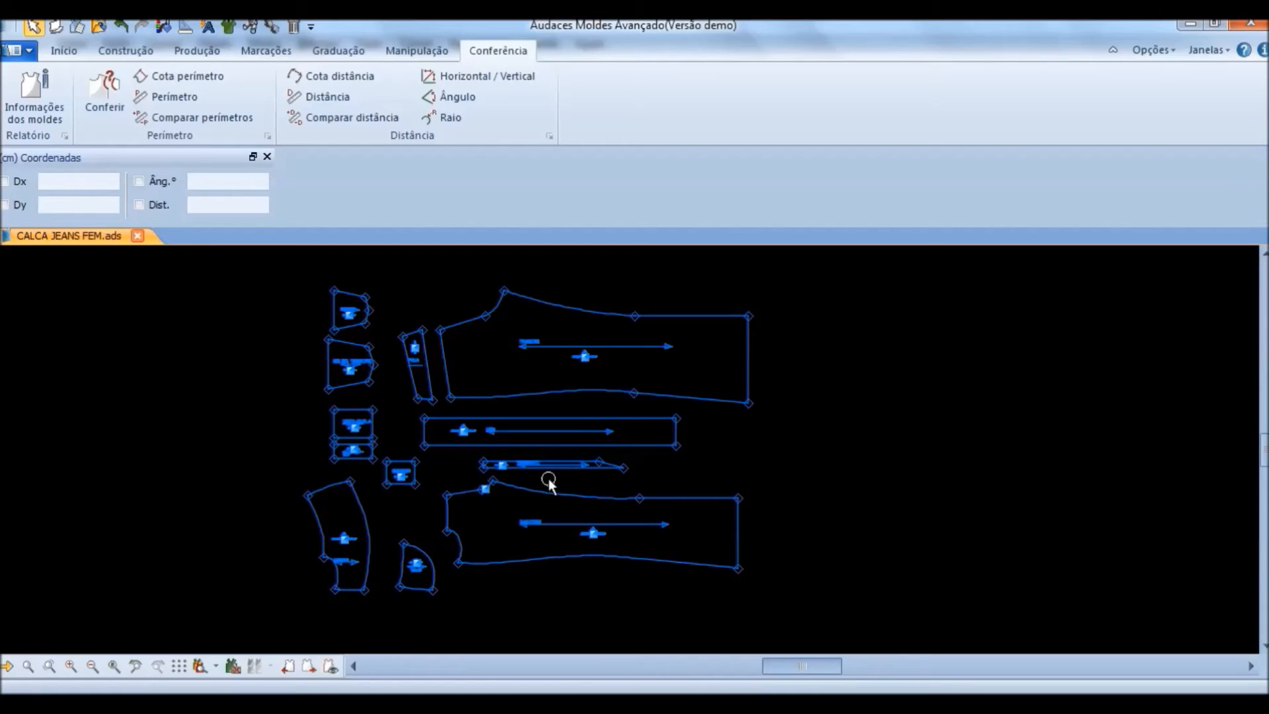
{"action": "left_click_drag", "start_coordinate": [543, 466], "coordinate": [985, 281]}
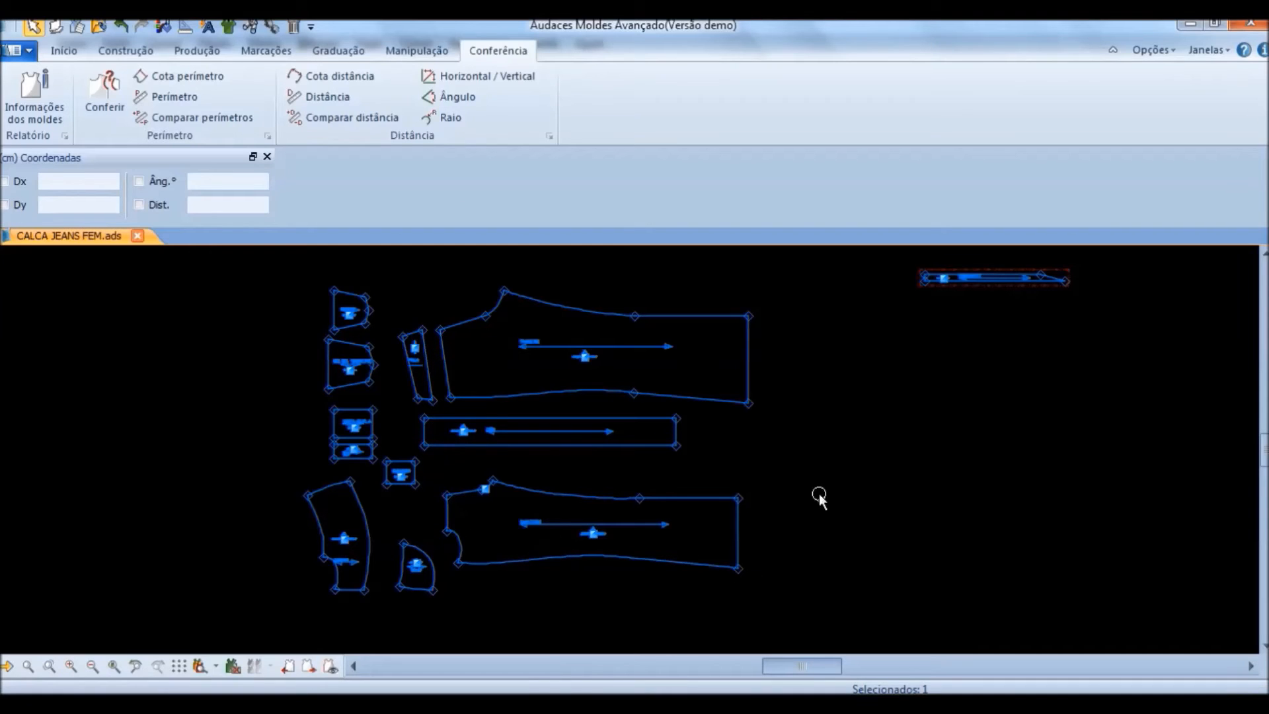
{"action": "left_click_drag", "start_coordinate": [533, 442], "coordinate": [966, 383]}
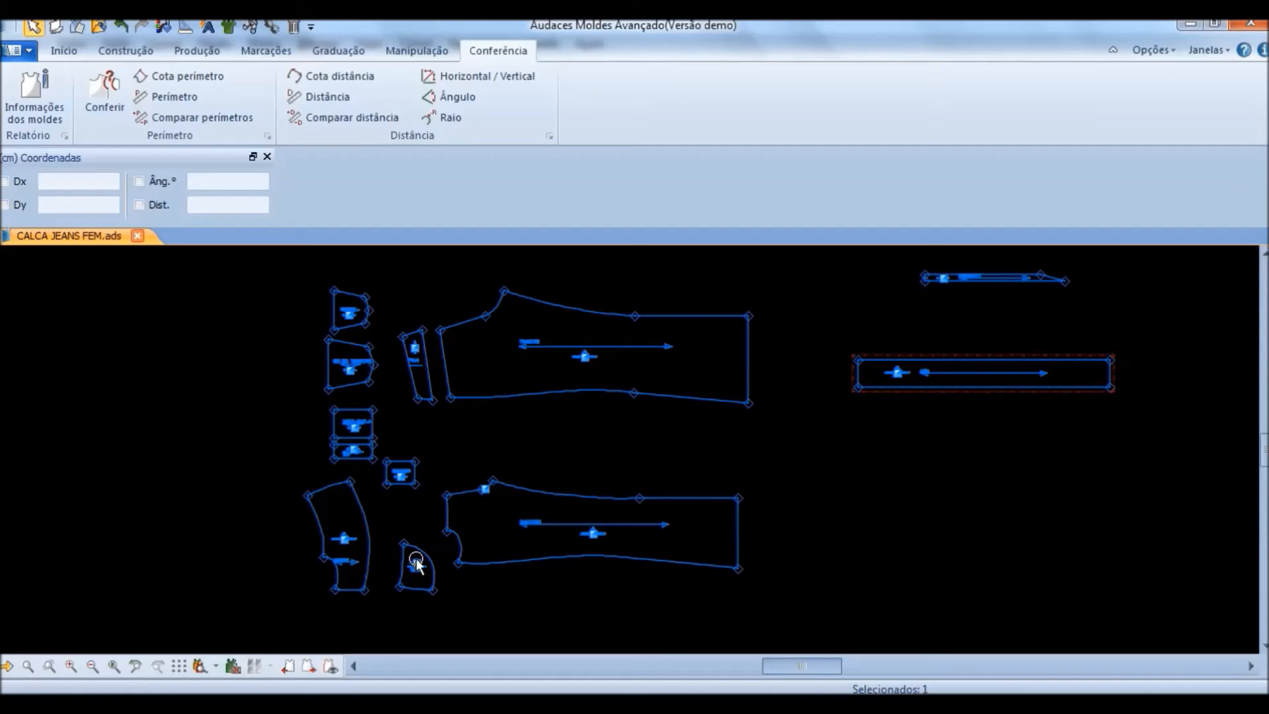
Step: Move the VISTA DUPLA and VISTA pieces below the CÓS piece, apart from the main trouser pieces
{"action": "scroll", "coordinate": [348, 453], "scroll_direction": "up", "scroll_amount": 5}
{"action": "scroll", "coordinate": [359, 446], "scroll_direction": "down", "scroll_amount": 6}
{"action": "scroll", "coordinate": [357, 505], "scroll_direction": "up", "scroll_amount": 2}
{"action": "scroll", "coordinate": [323, 346], "scroll_direction": "up", "scroll_amount": 3}
{"action": "scroll", "coordinate": [486, 408], "scroll_direction": "down", "scroll_amount": 4}
{"action": "left_click_drag", "start_coordinate": [487, 410], "coordinate": [1160, 416]}
{"action": "left_click_drag", "start_coordinate": [461, 443], "coordinate": [1154, 485]}
Step: Measure the distance from the waist corner of the DIANTEIRO piece to its nearby notch with the Distância tool
{"action": "scroll", "coordinate": [570, 510], "scroll_direction": "up", "scroll_amount": 1}
{"action": "scroll", "coordinate": [581, 510], "scroll_direction": "up", "scroll_amount": 4}
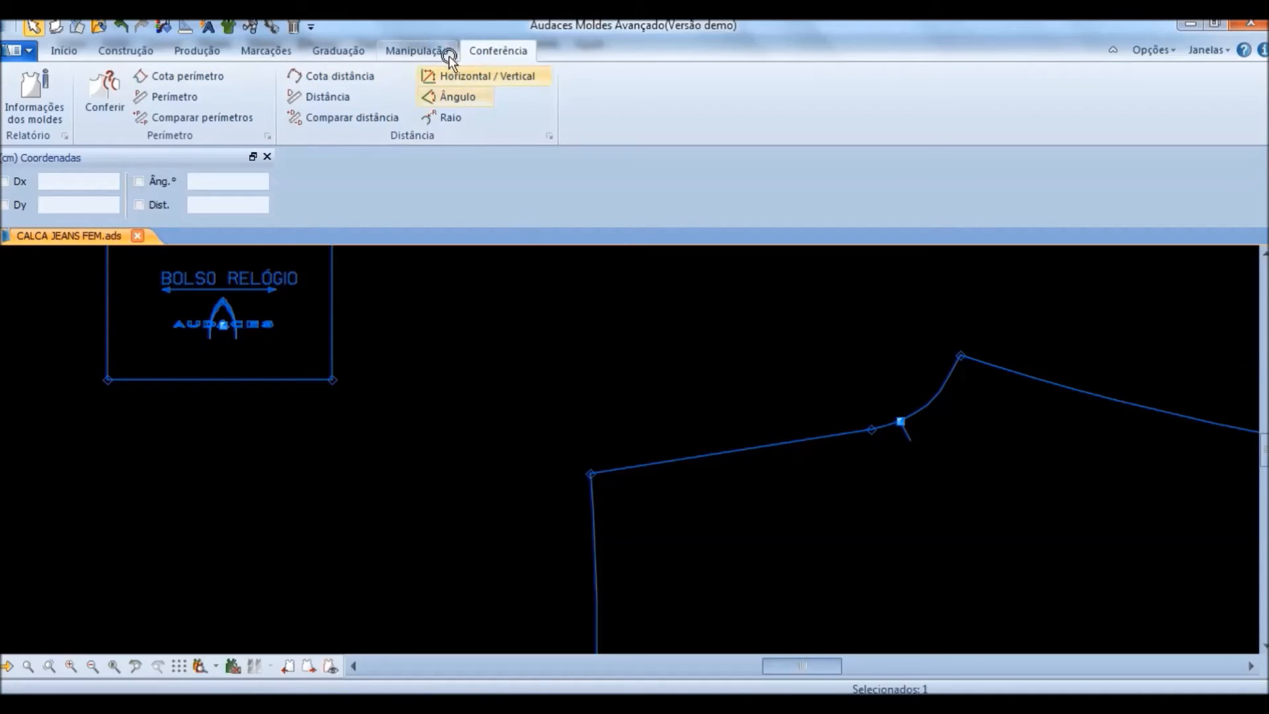
{"action": "left_click", "coordinate": [327, 96]}
{"action": "left_click", "coordinate": [624, 470]}
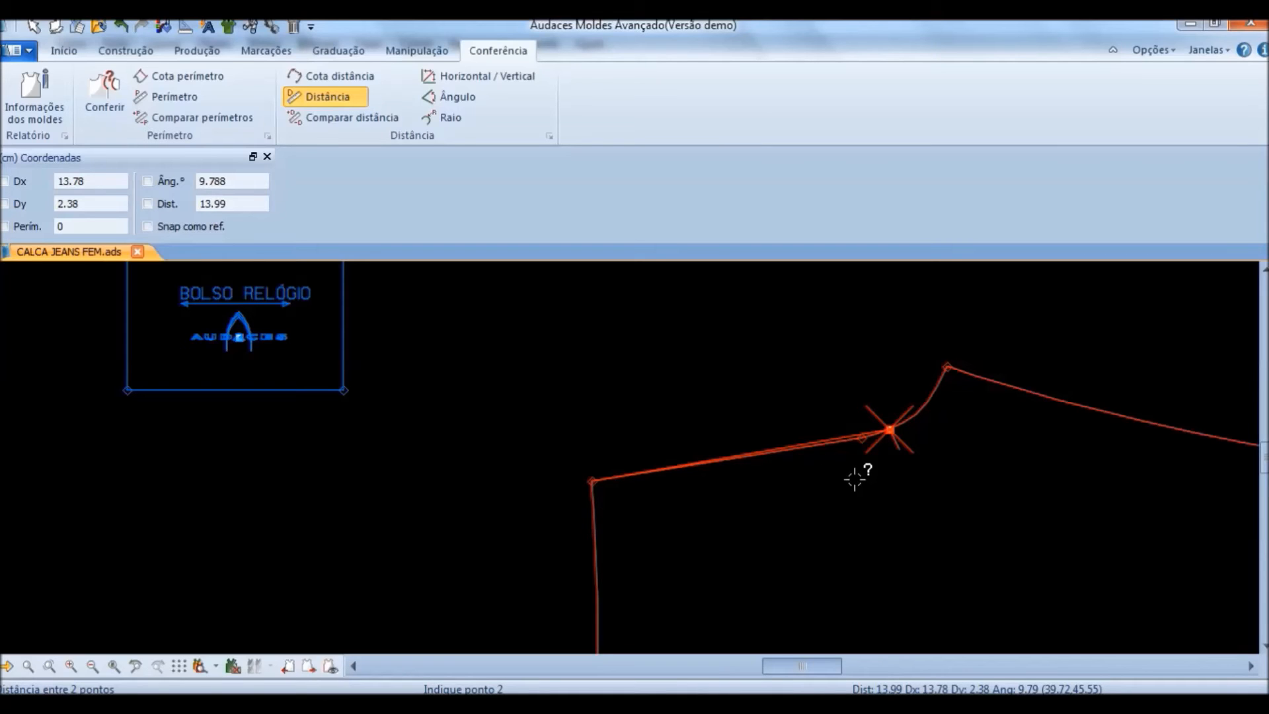
{"action": "scroll", "coordinate": [717, 487], "scroll_direction": "down", "scroll_amount": 2}
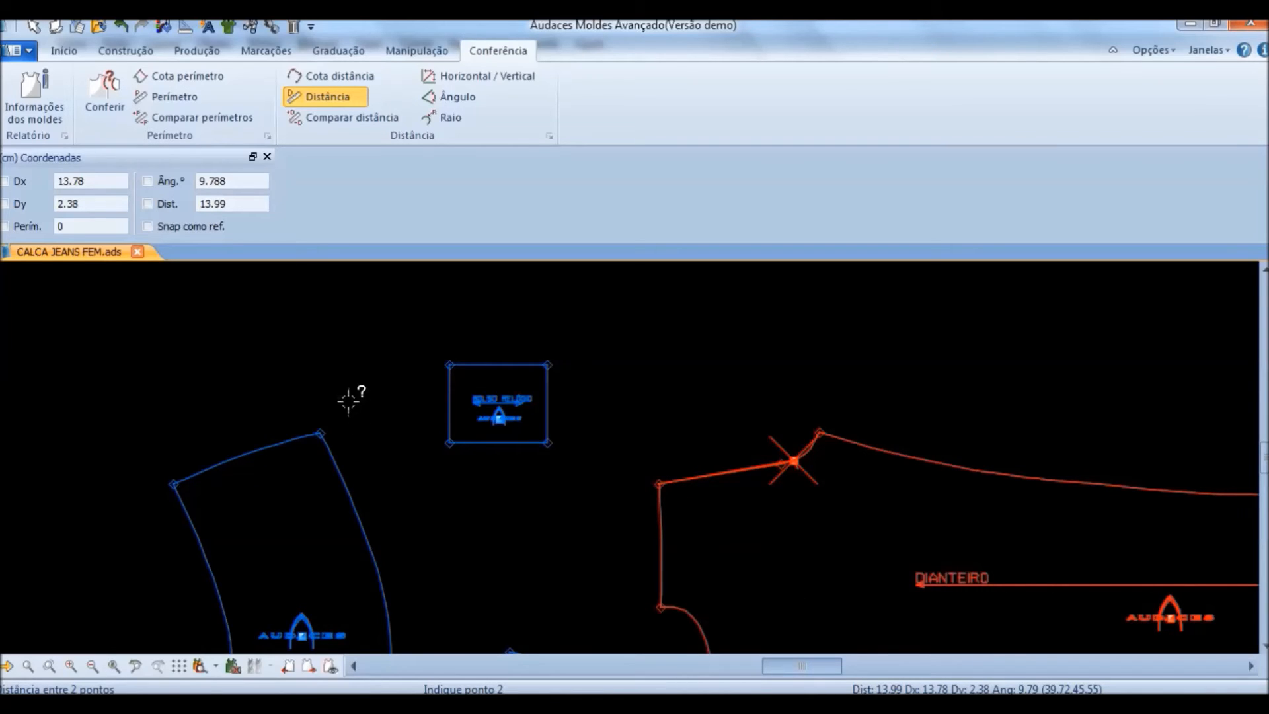
{"action": "scroll", "coordinate": [351, 403], "scroll_direction": "down", "scroll_amount": 5}
{"action": "right_click", "coordinate": [544, 551]}
{"action": "scroll", "coordinate": [458, 515], "scroll_direction": "down", "scroll_amount": 2}
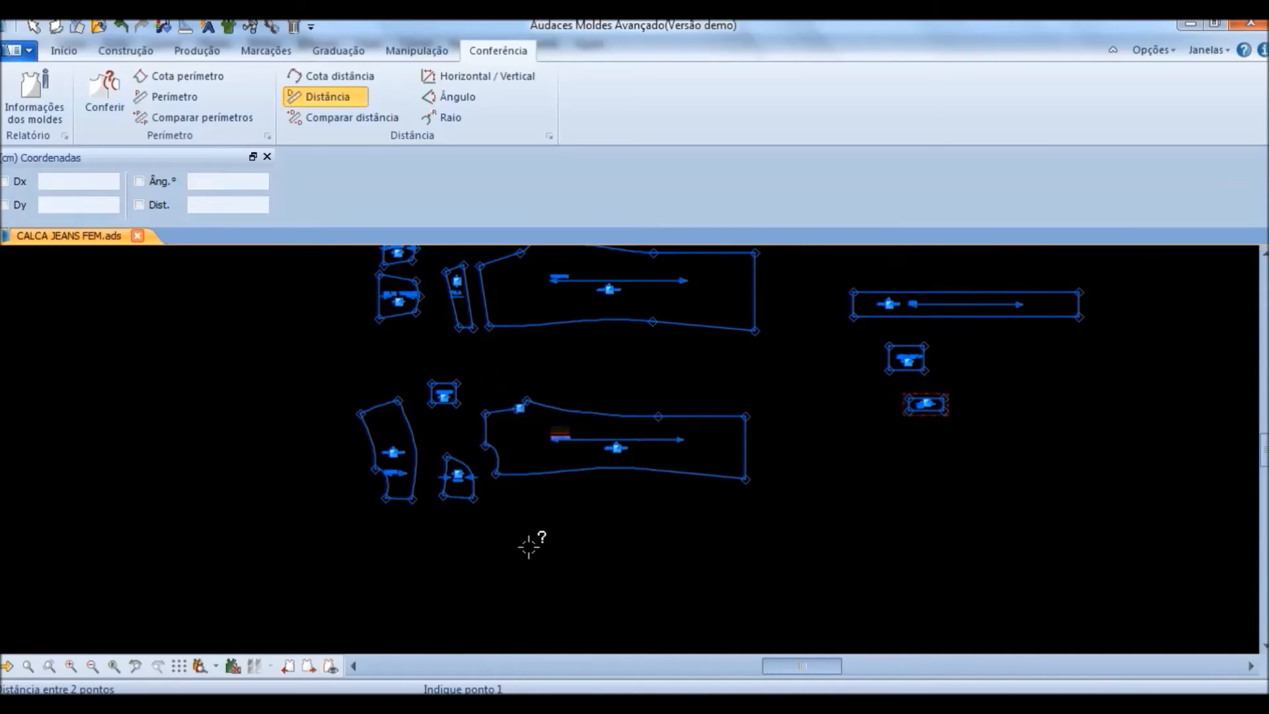
Step: Scale the two trouser legs and their six neighbouring pieces with Dimensionar at Fator X 1.064 and Fator Y 1.137, then clear the selection
{"action": "scroll", "coordinate": [521, 337], "scroll_direction": "up", "scroll_amount": 3}
{"action": "scroll", "coordinate": [436, 619], "scroll_direction": "down", "scroll_amount": 1}
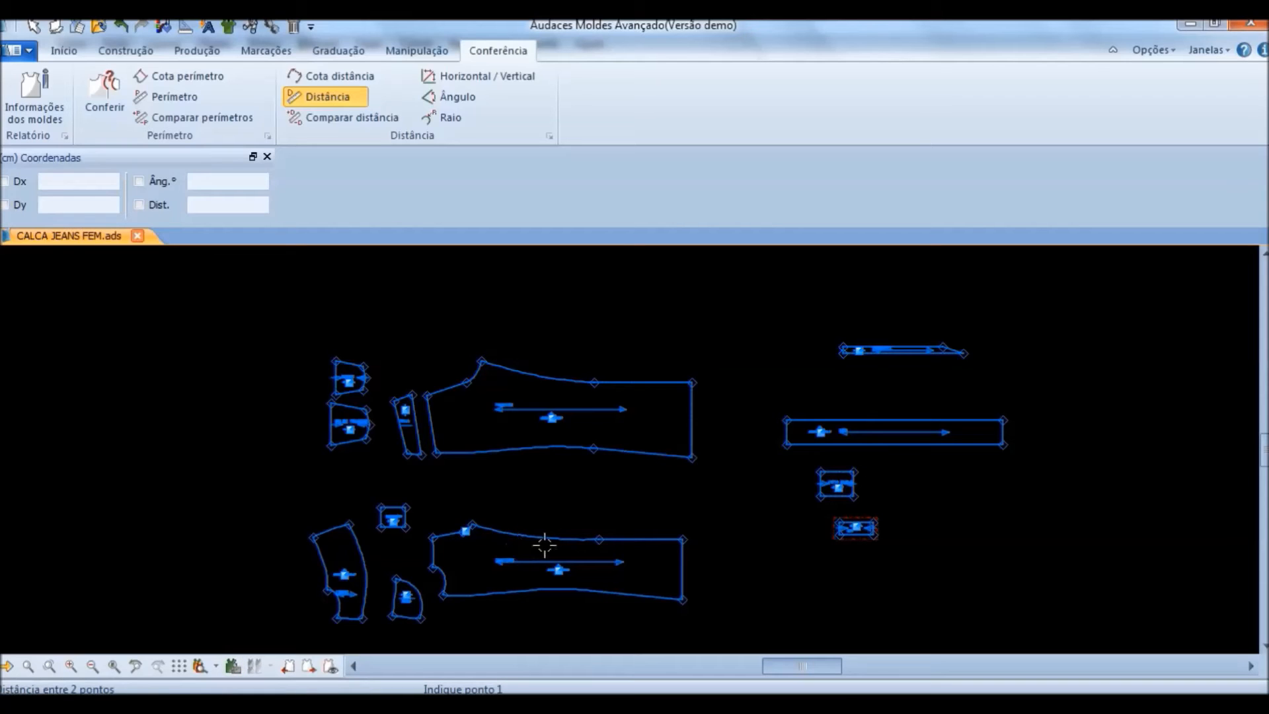
{"action": "left_click", "coordinate": [416, 51]}
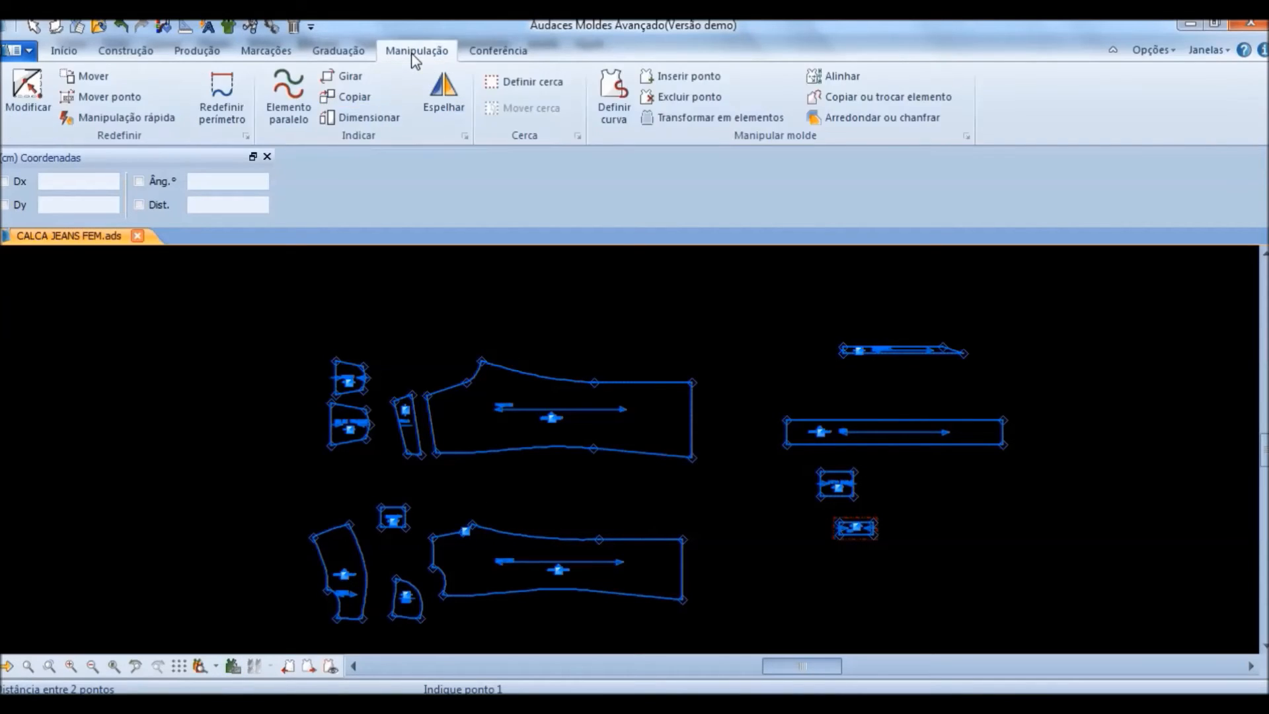
{"action": "left_click", "coordinate": [381, 119]}
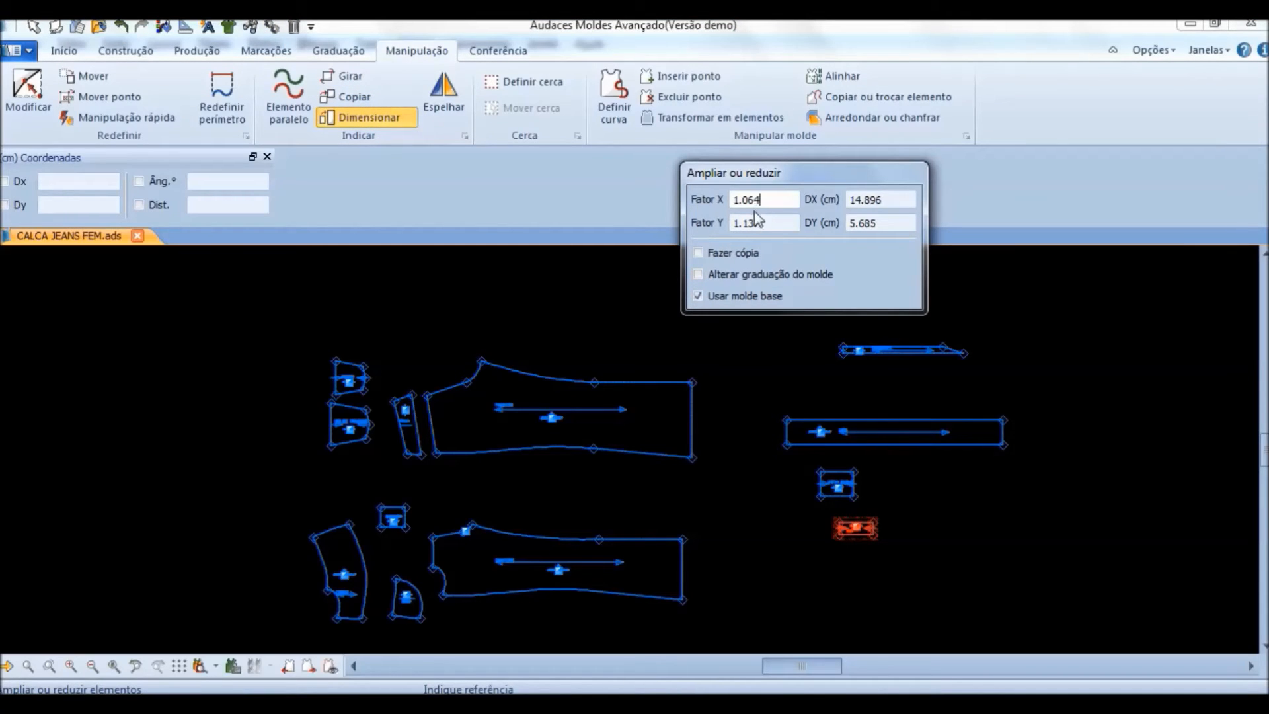
{"action": "left_click", "coordinate": [411, 376]}
{"action": "left_click_drag", "start_coordinate": [271, 311], "coordinate": [770, 652]}
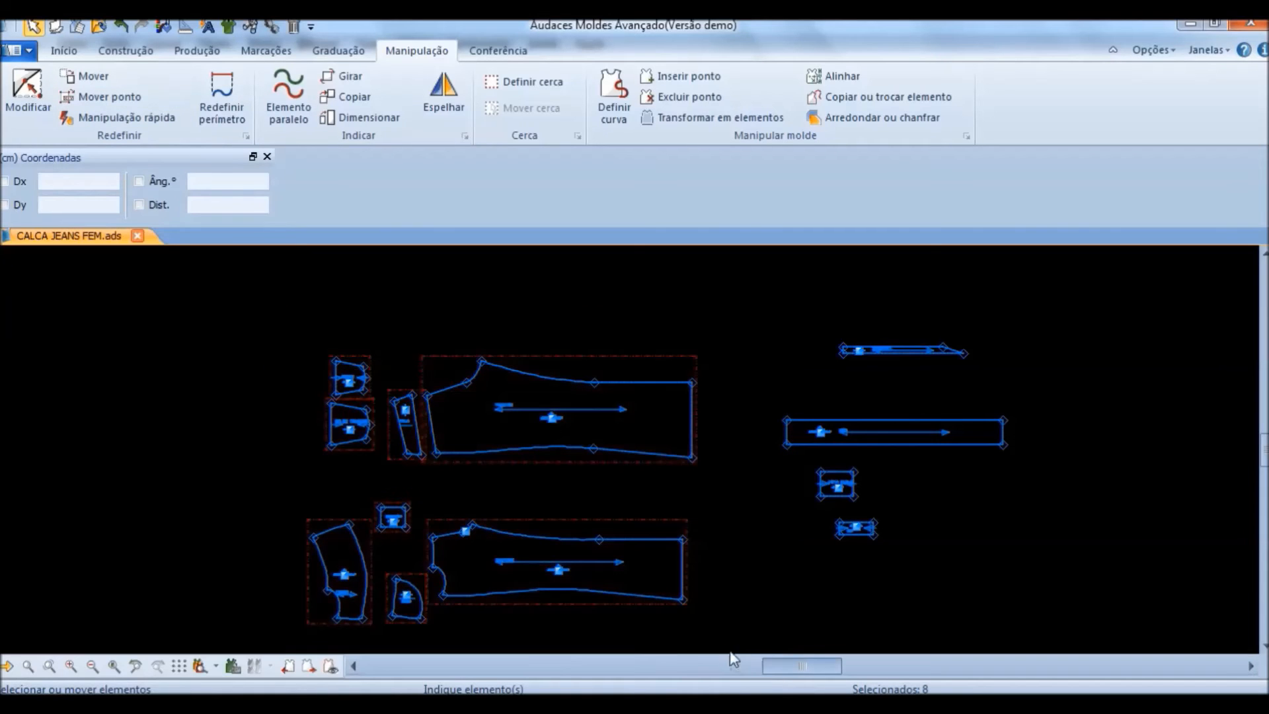
{"action": "left_click", "coordinate": [363, 117]}
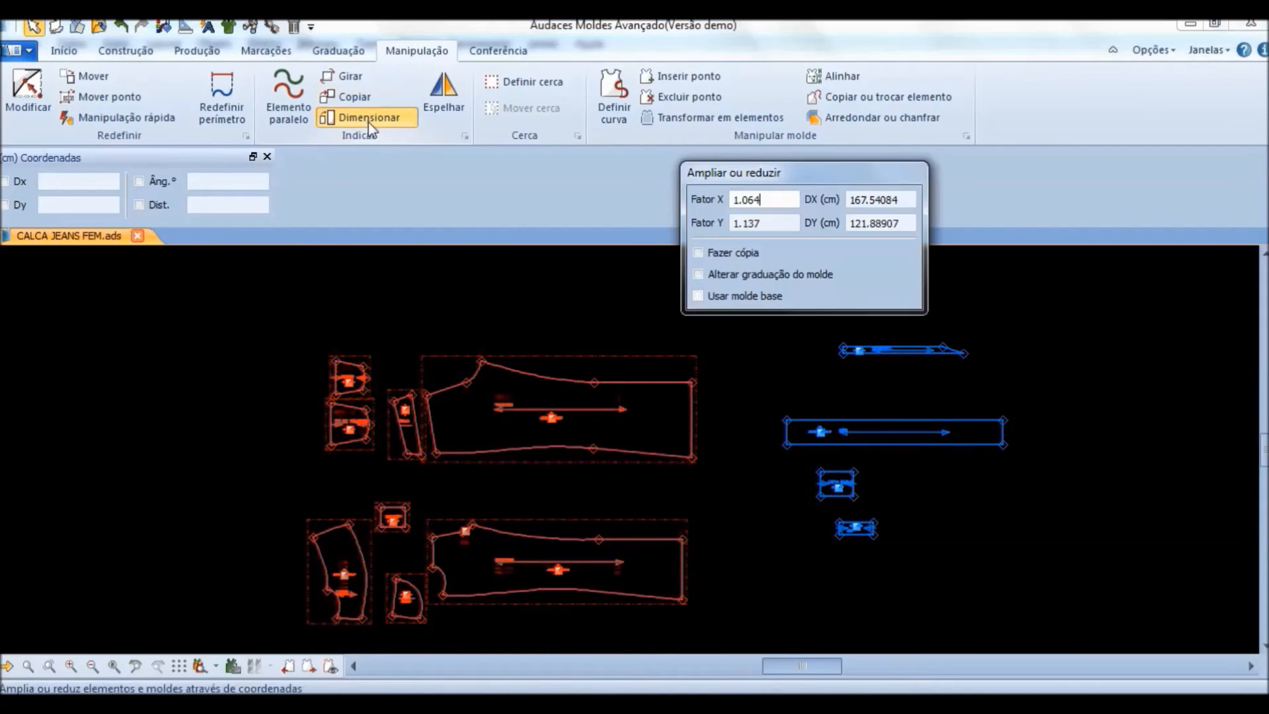
{"action": "left_click", "coordinate": [553, 380]}
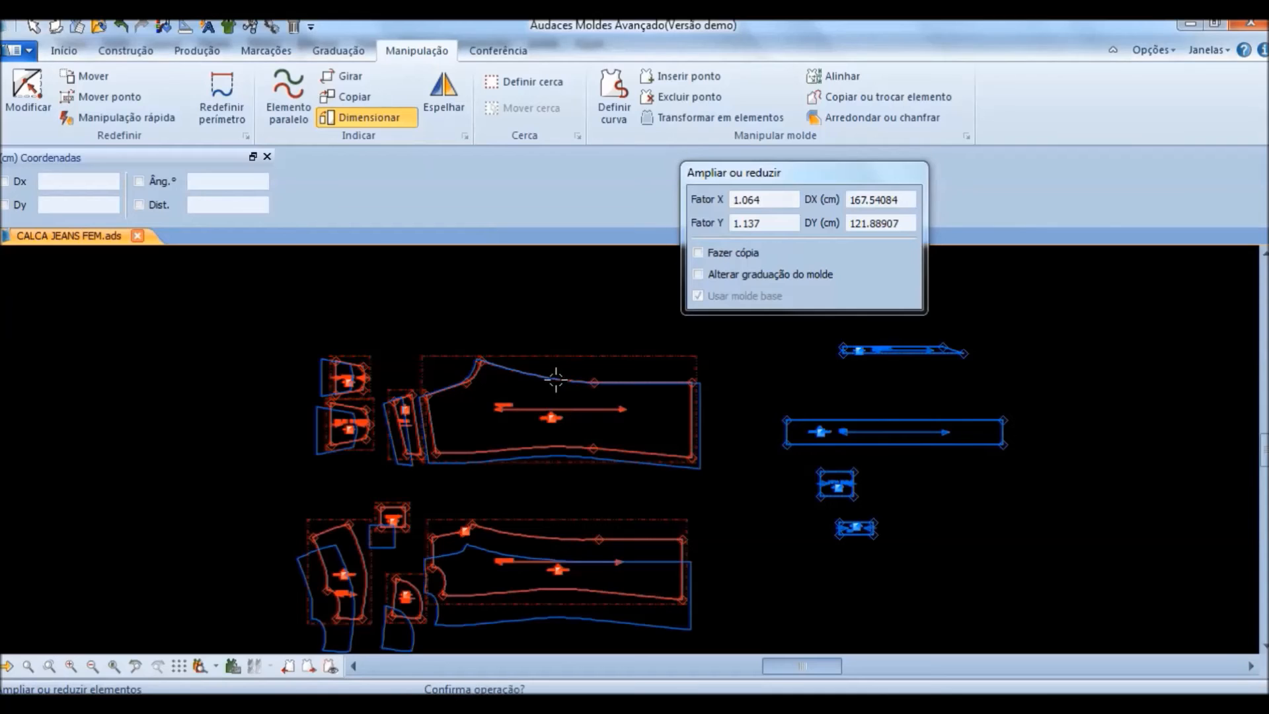
{"action": "left_click", "coordinate": [557, 385]}
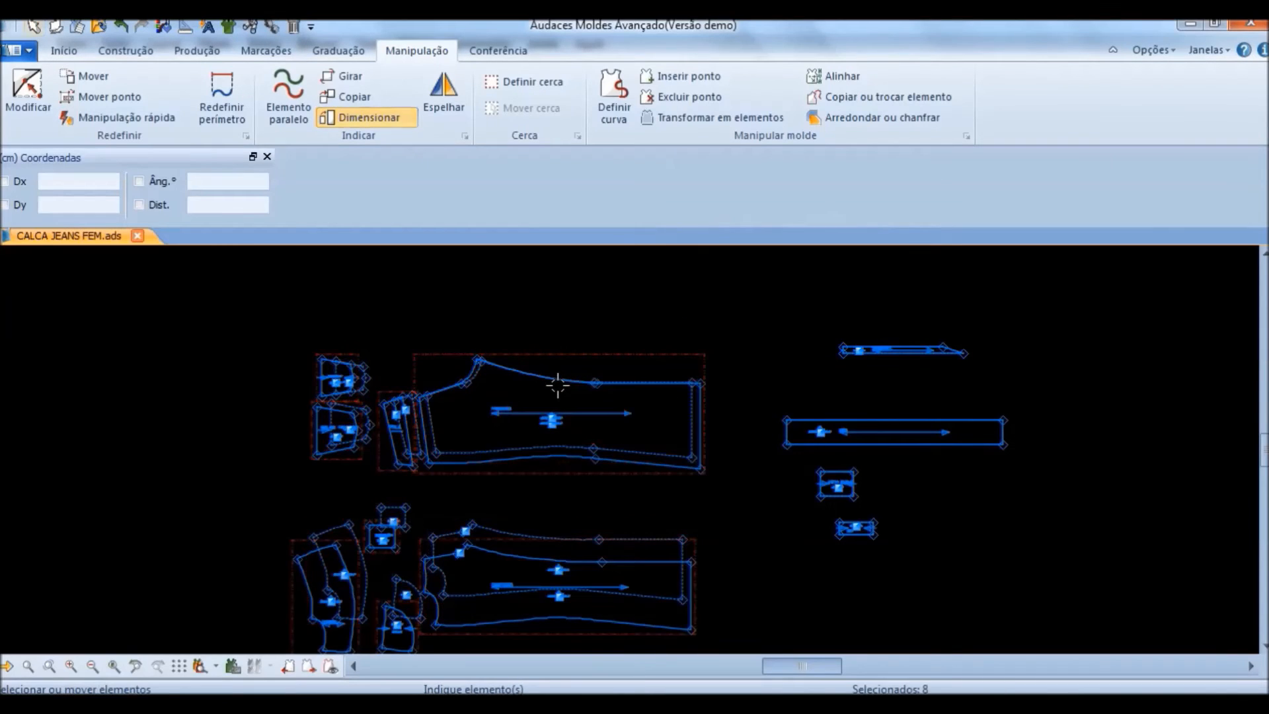
{"action": "right_click", "coordinate": [702, 528]}
{"action": "left_click", "coordinate": [238, 507]}
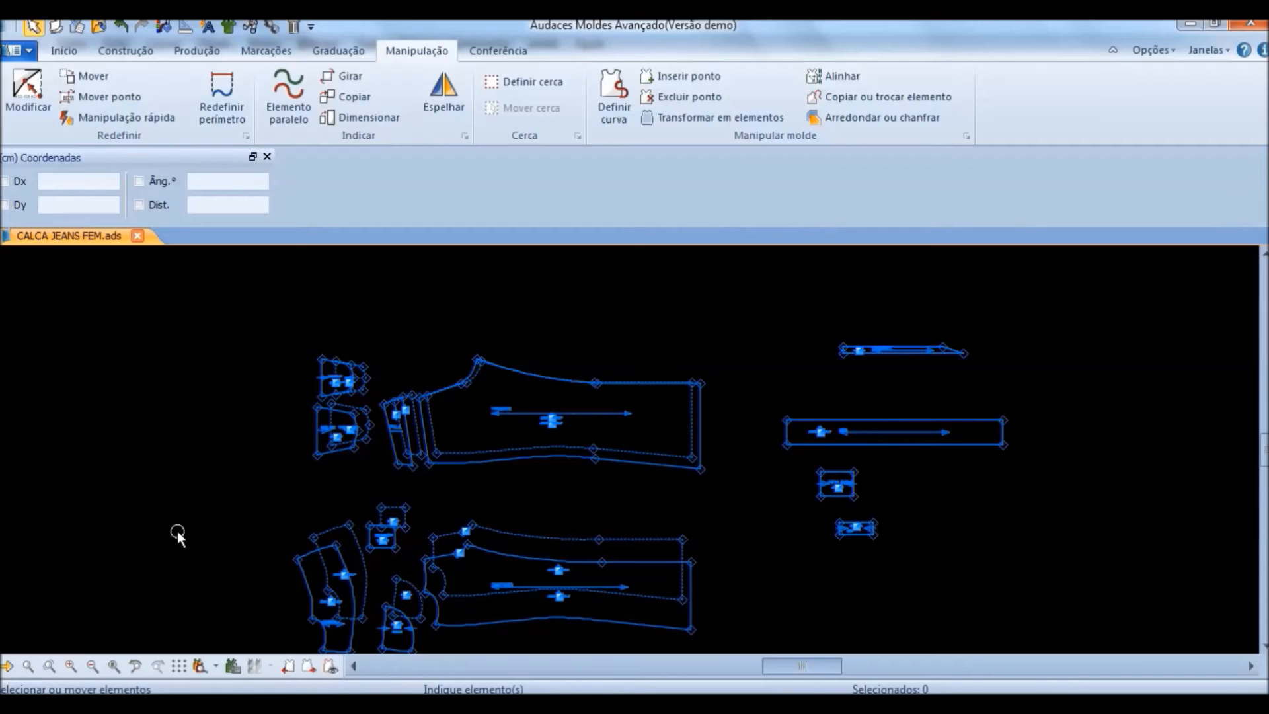
Step: Move the scaled DIANTEIRO, ESPELHO and FORRO pieces back over their dotted original outlines
{"action": "scroll", "coordinate": [448, 633], "scroll_direction": "up", "scroll_amount": 3}
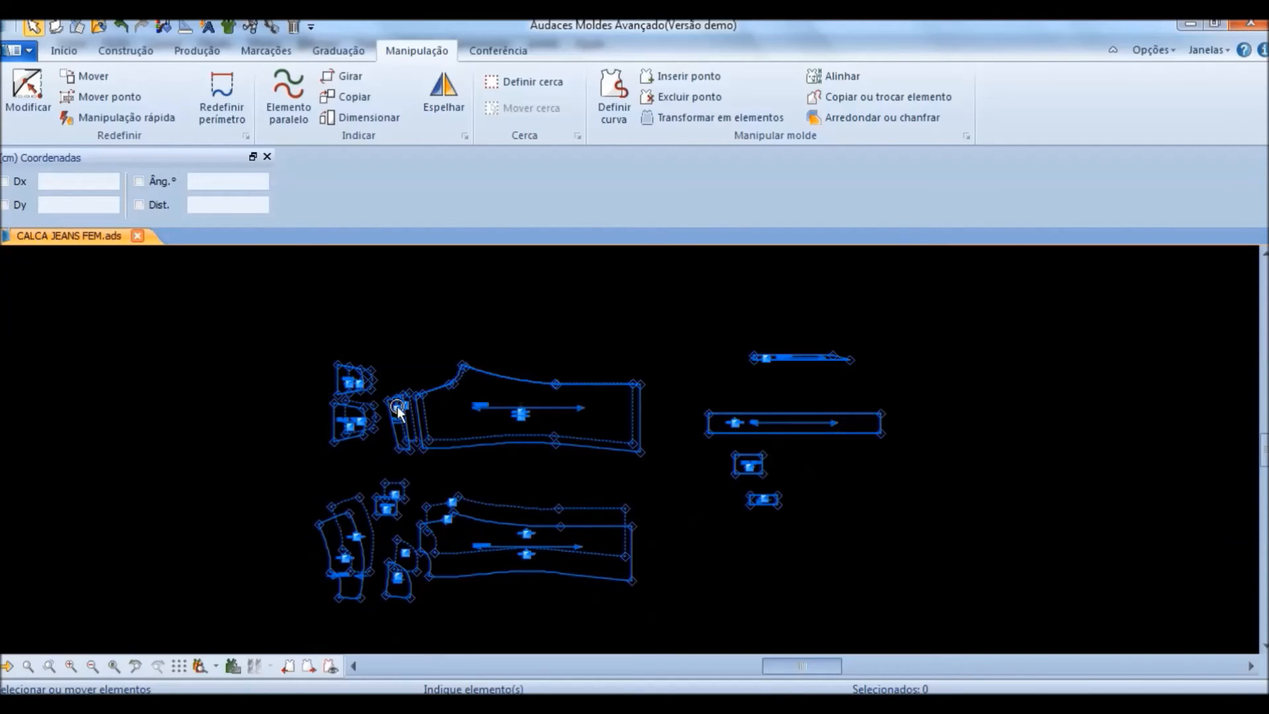
{"action": "left_click_drag", "start_coordinate": [492, 398], "coordinate": [501, 357]}
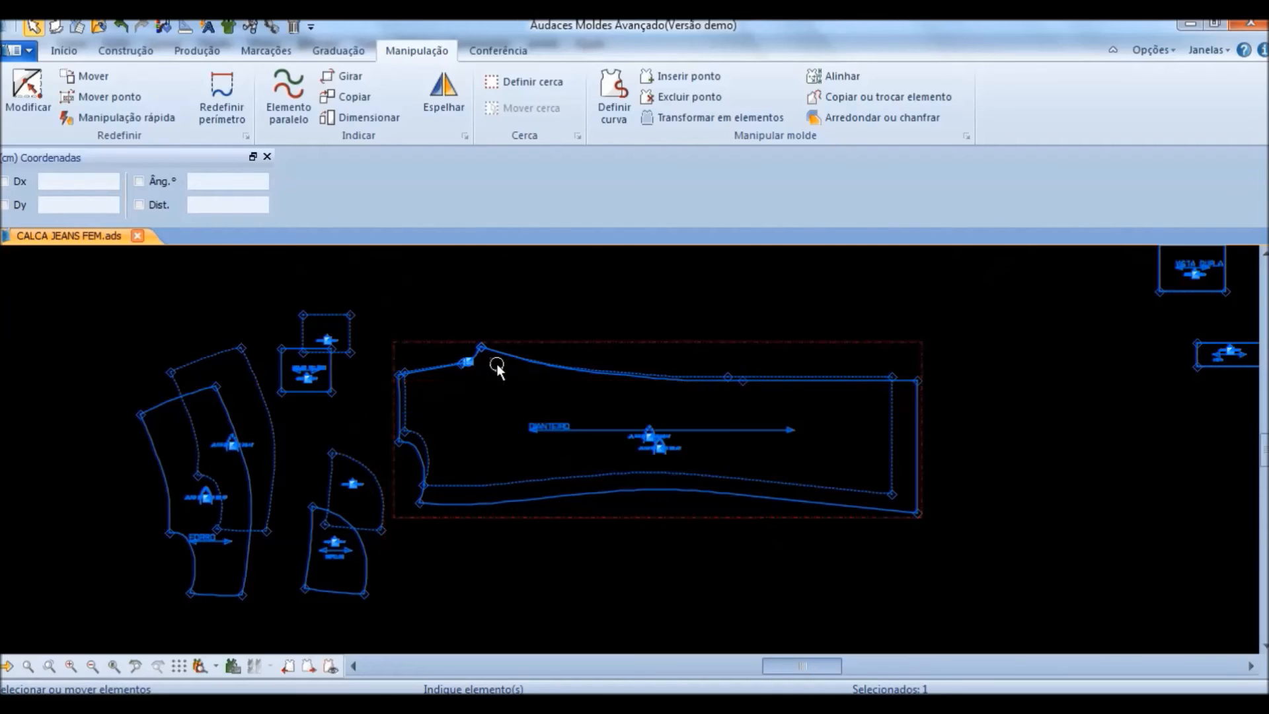
{"action": "left_click_drag", "start_coordinate": [368, 552], "coordinate": [387, 487]}
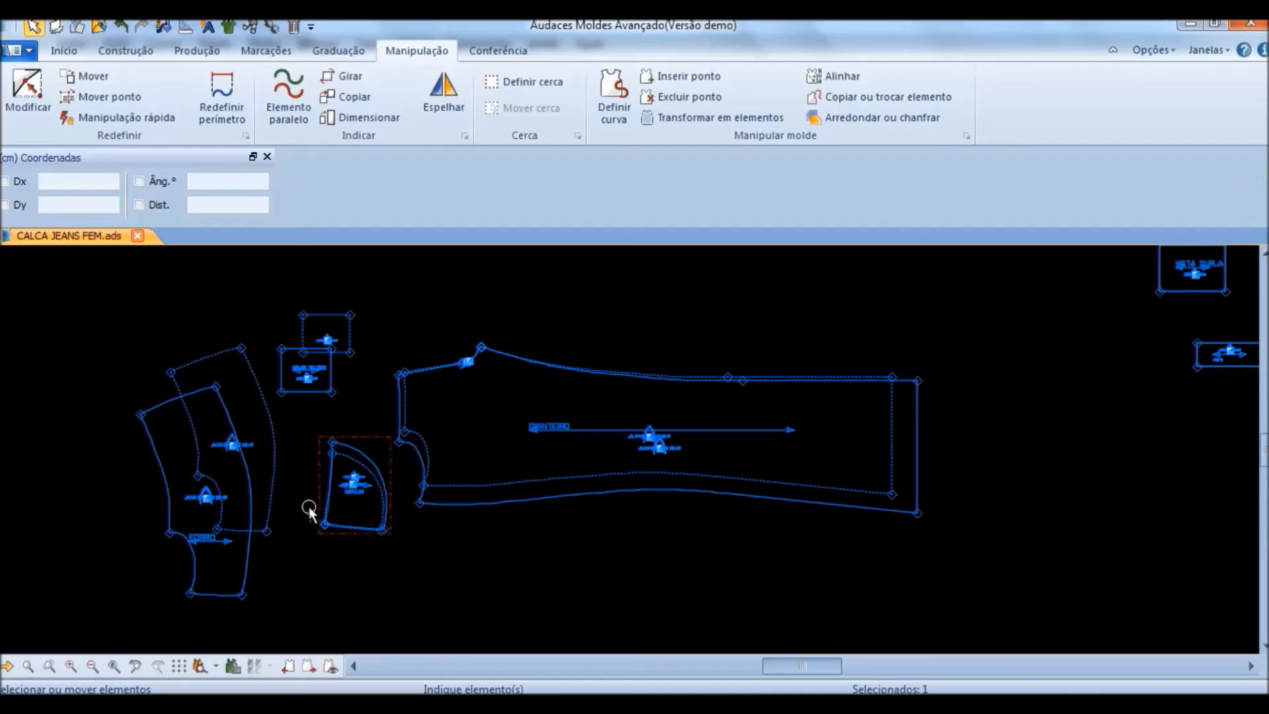
{"action": "scroll", "coordinate": [405, 359], "scroll_direction": "up", "scroll_amount": 2}
{"action": "scroll", "coordinate": [367, 330], "scroll_direction": "down", "scroll_amount": 2}
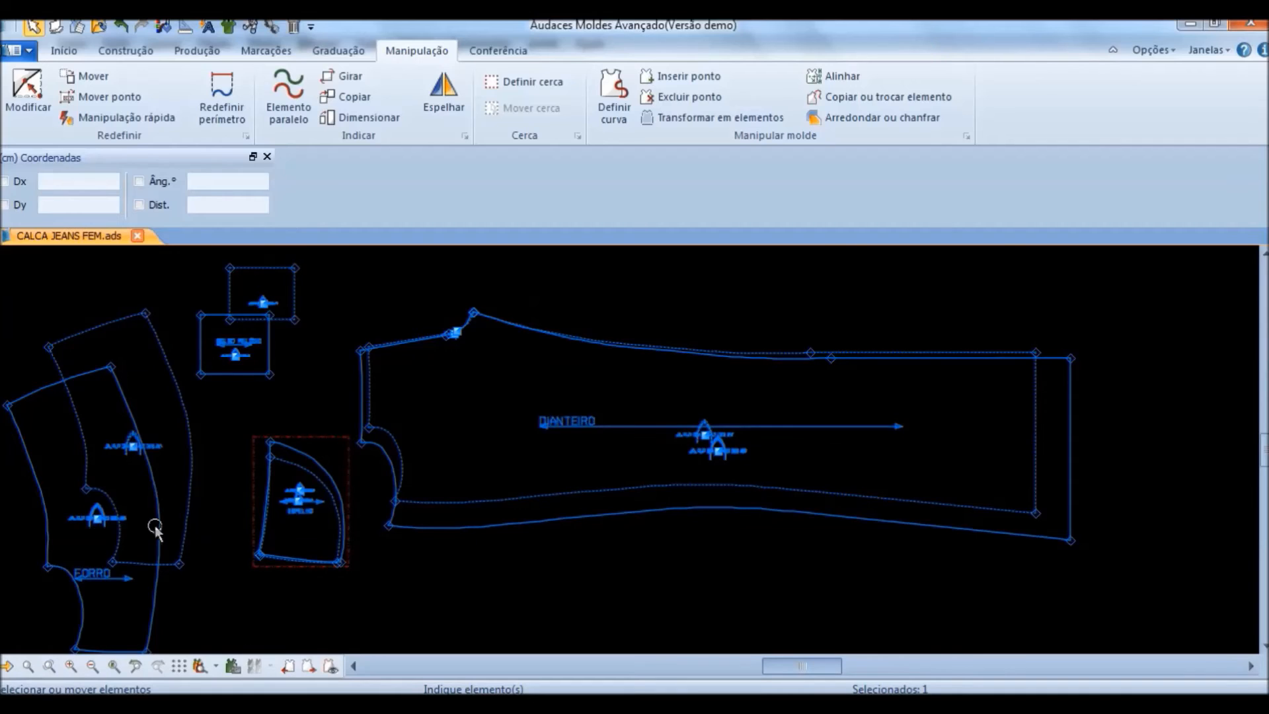
{"action": "scroll", "coordinate": [154, 528], "scroll_direction": "down", "scroll_amount": 2}
{"action": "left_click", "coordinate": [200, 412]}
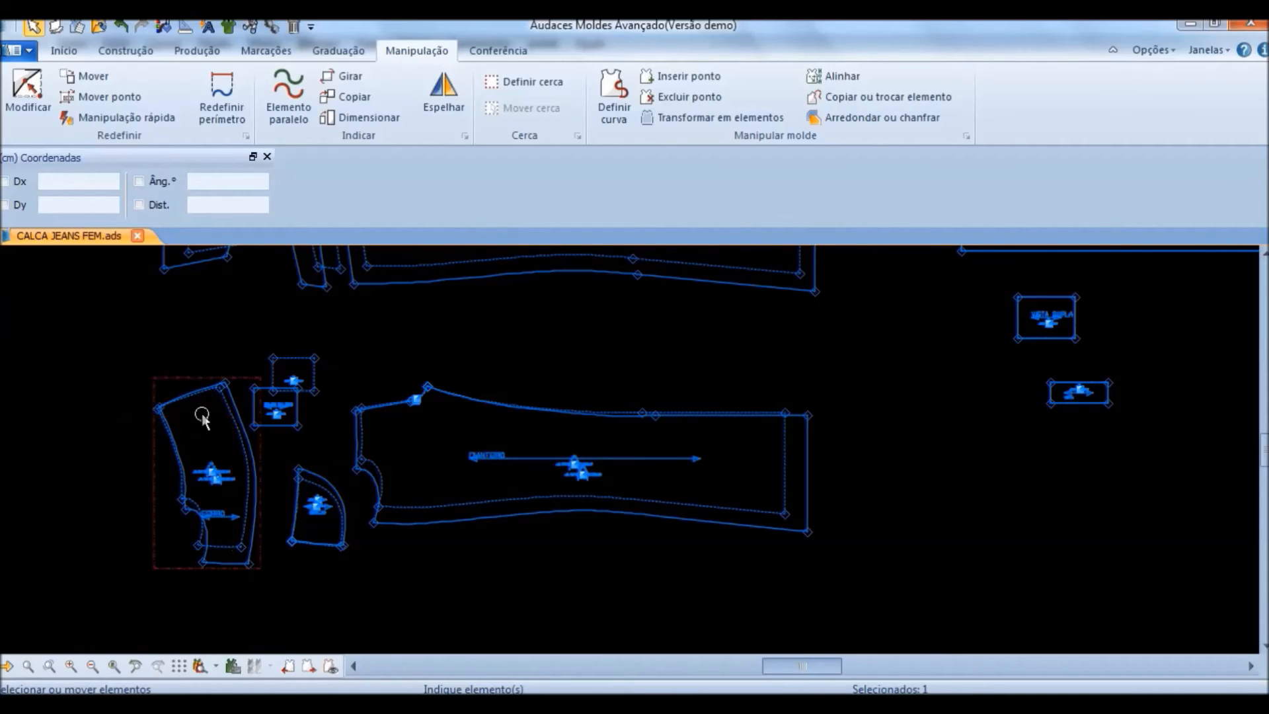
{"action": "scroll", "coordinate": [364, 538], "scroll_direction": "down", "scroll_amount": 3}
{"action": "scroll", "coordinate": [442, 466], "scroll_direction": "down", "scroll_amount": 1}
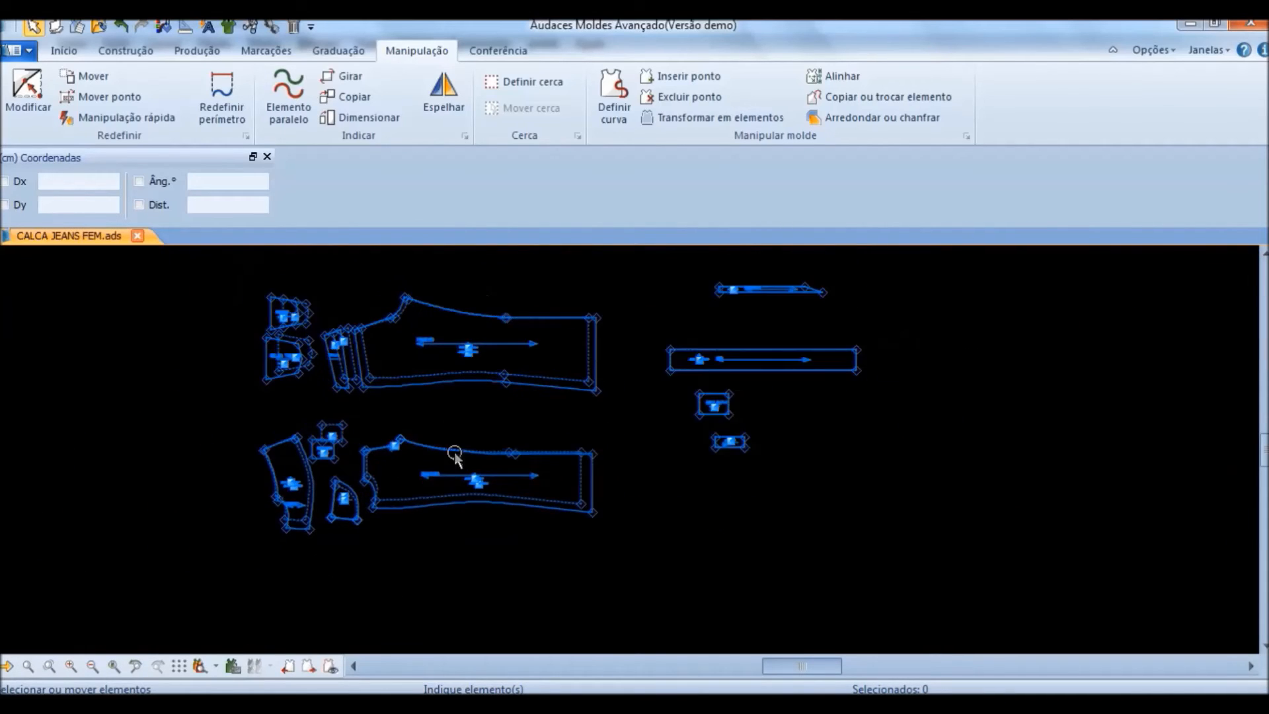
Step: Align the waist corner of the scaled DIANTEIRO with its dotted original and hide the original outlines of the pieces
{"action": "scroll", "coordinate": [17, 489], "scroll_direction": "up", "scroll_amount": 2}
{"action": "scroll", "coordinate": [212, 476], "scroll_direction": "up", "scroll_amount": 2}
{"action": "scroll", "coordinate": [197, 542], "scroll_direction": "up", "scroll_amount": 2}
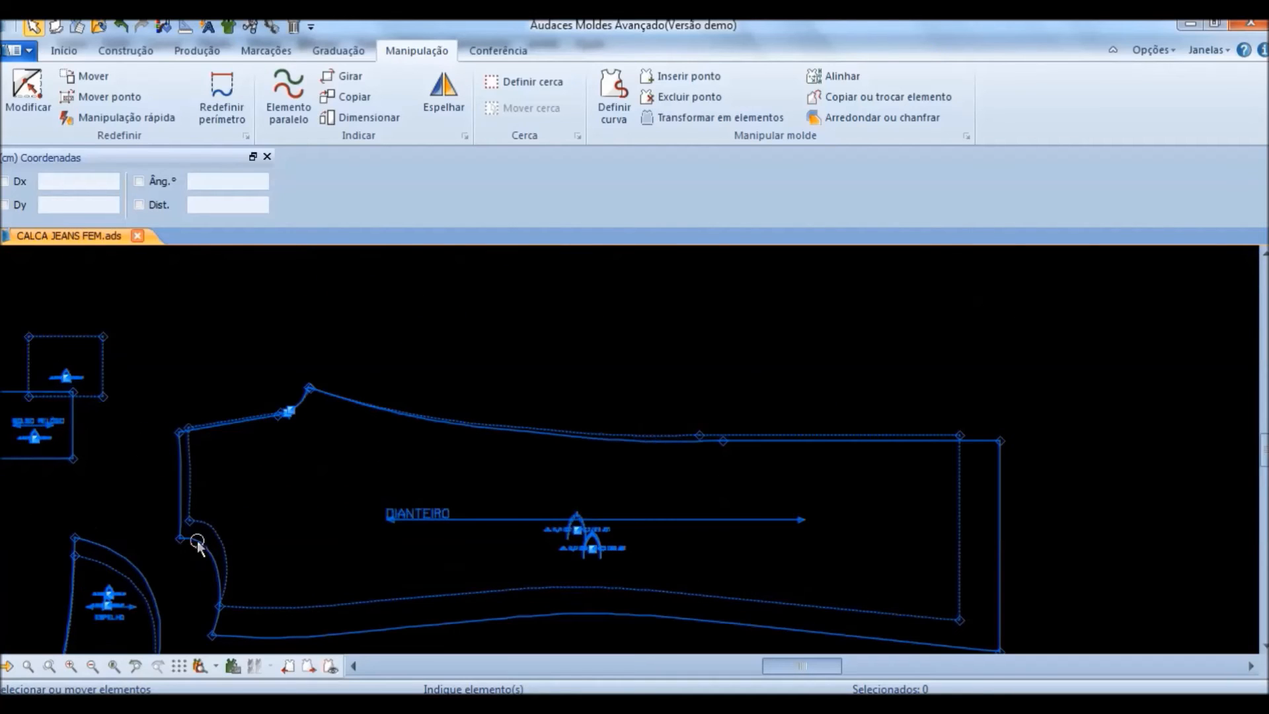
{"action": "scroll", "coordinate": [218, 522], "scroll_direction": "up", "scroll_amount": 3}
{"action": "left_click_drag", "start_coordinate": [255, 434], "coordinate": [415, 405]}
{"action": "scroll", "coordinate": [415, 406], "scroll_direction": "up", "scroll_amount": 2}
{"action": "scroll", "coordinate": [495, 383], "scroll_direction": "down", "scroll_amount": 3}
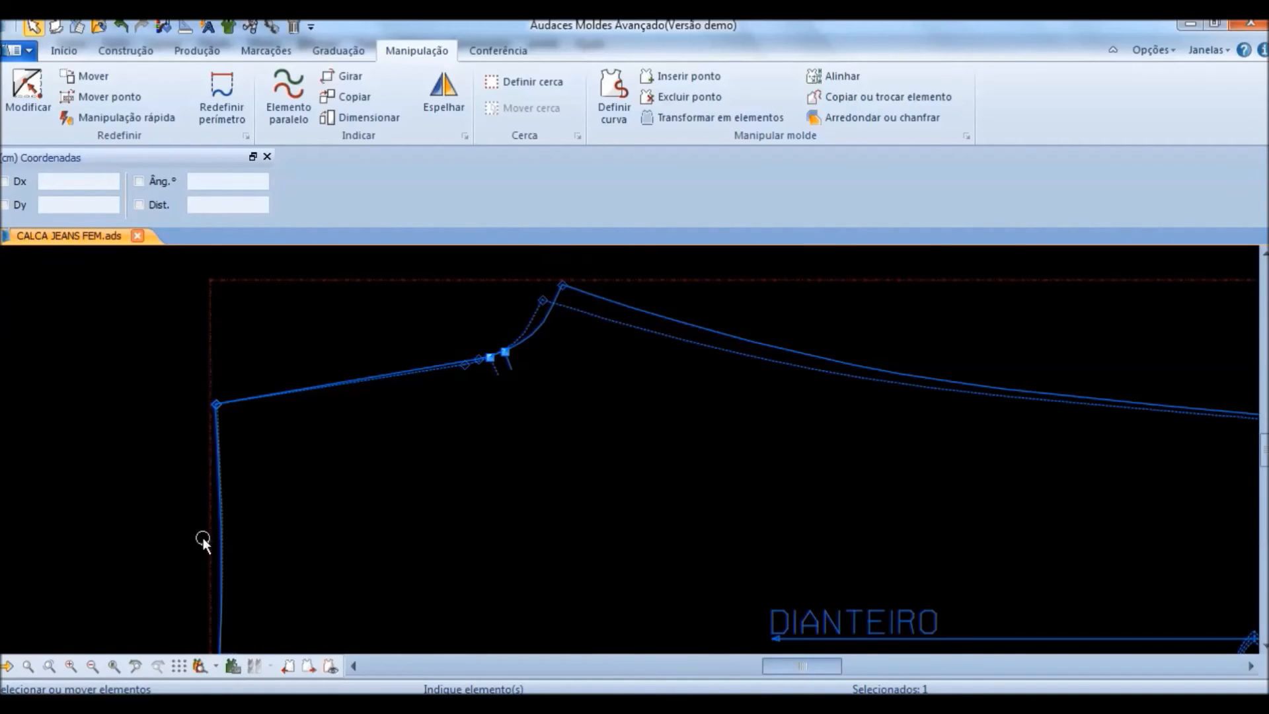
{"action": "left_click", "coordinate": [232, 666]}
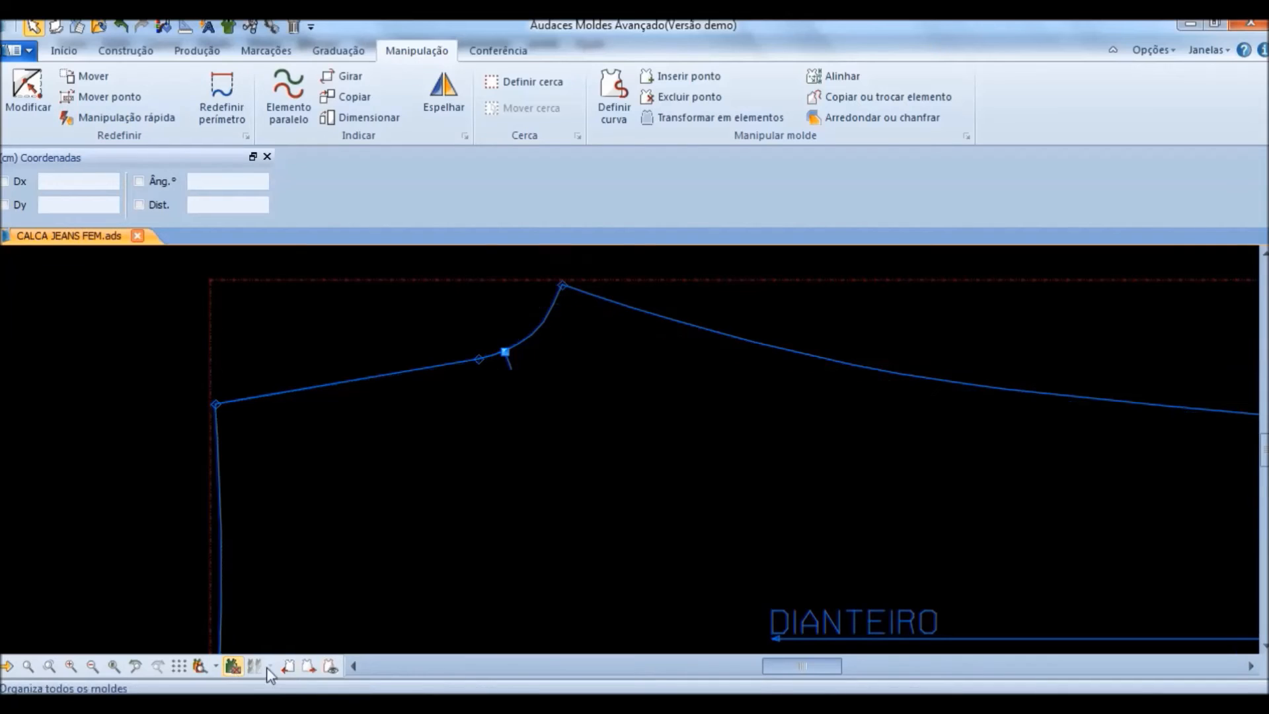
Step: Remove the notch at the start of the crotch curve on the DIANTEIRO piece
{"action": "left_click", "coordinate": [125, 50]}
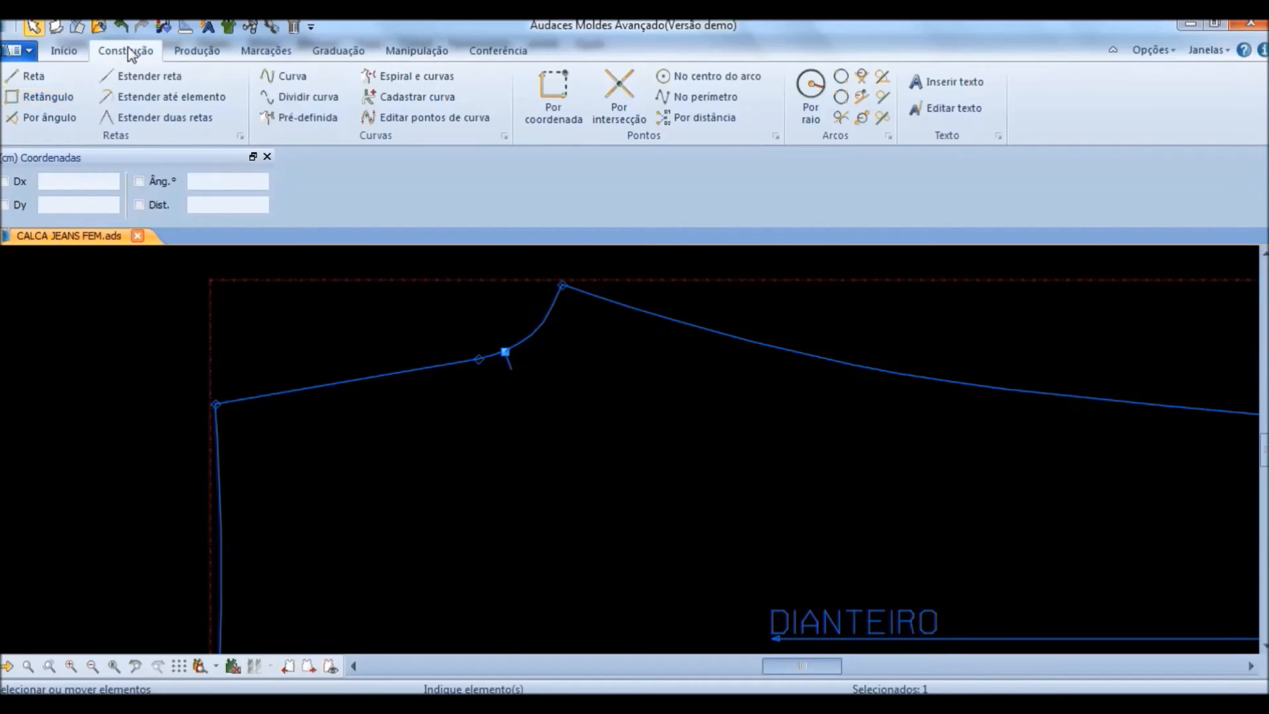
{"action": "left_click", "coordinate": [266, 51]}
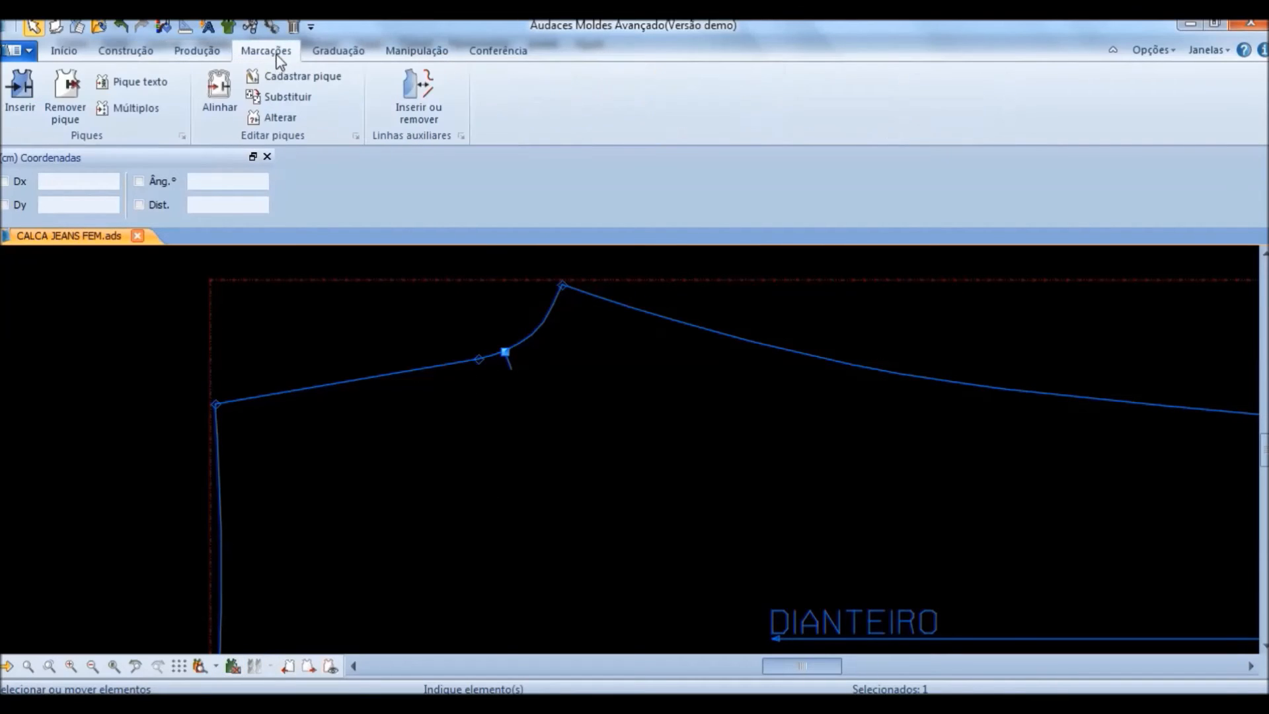
{"action": "left_click", "coordinate": [63, 112]}
{"action": "left_click", "coordinate": [505, 353]}
{"action": "right_click", "coordinate": [504, 419]}
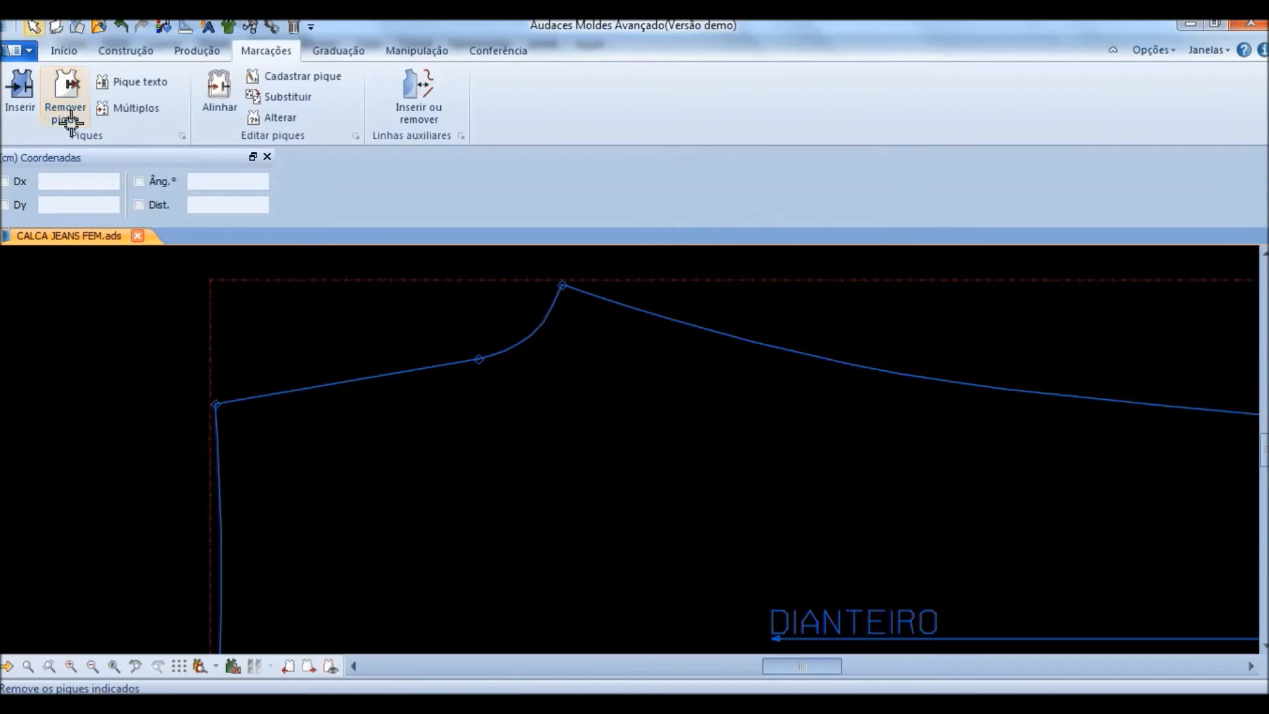
Step: Insert a T - forma T notch on the DIANTEIRO fly edge, 14 cm along the perimeter from the waist corner
{"action": "left_click", "coordinate": [9, 99]}
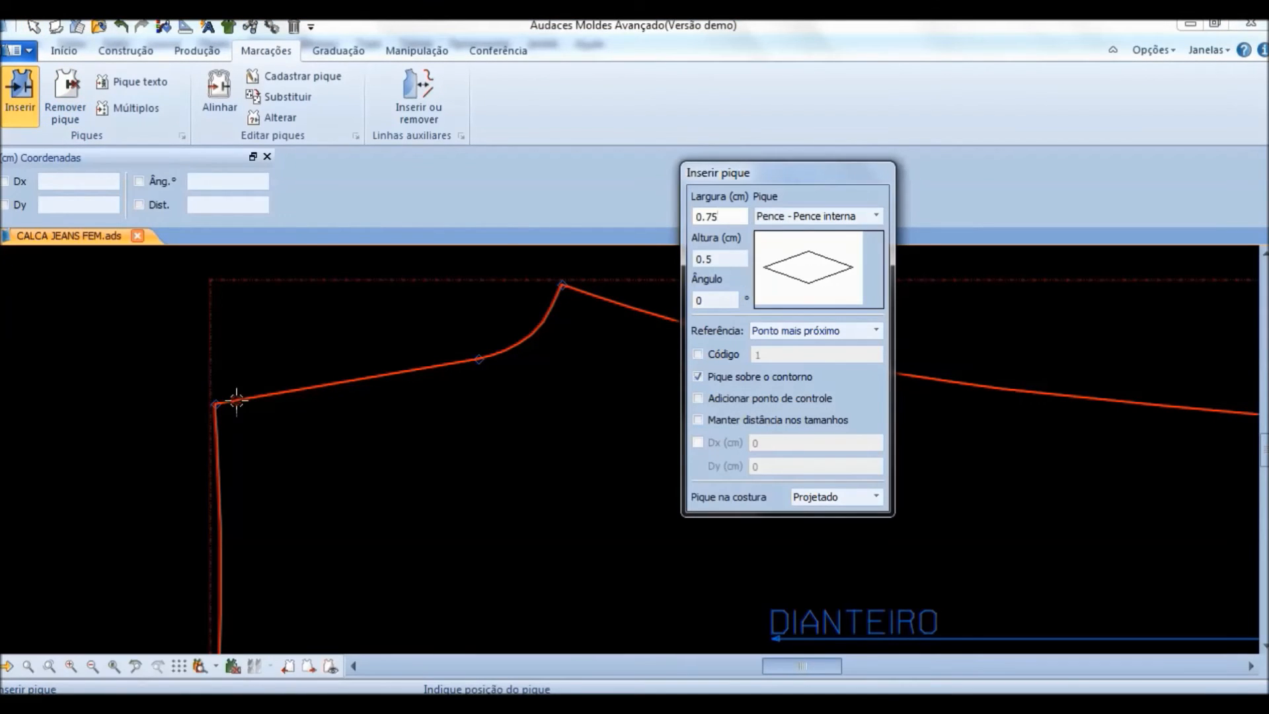
{"action": "left_click", "coordinate": [803, 217]}
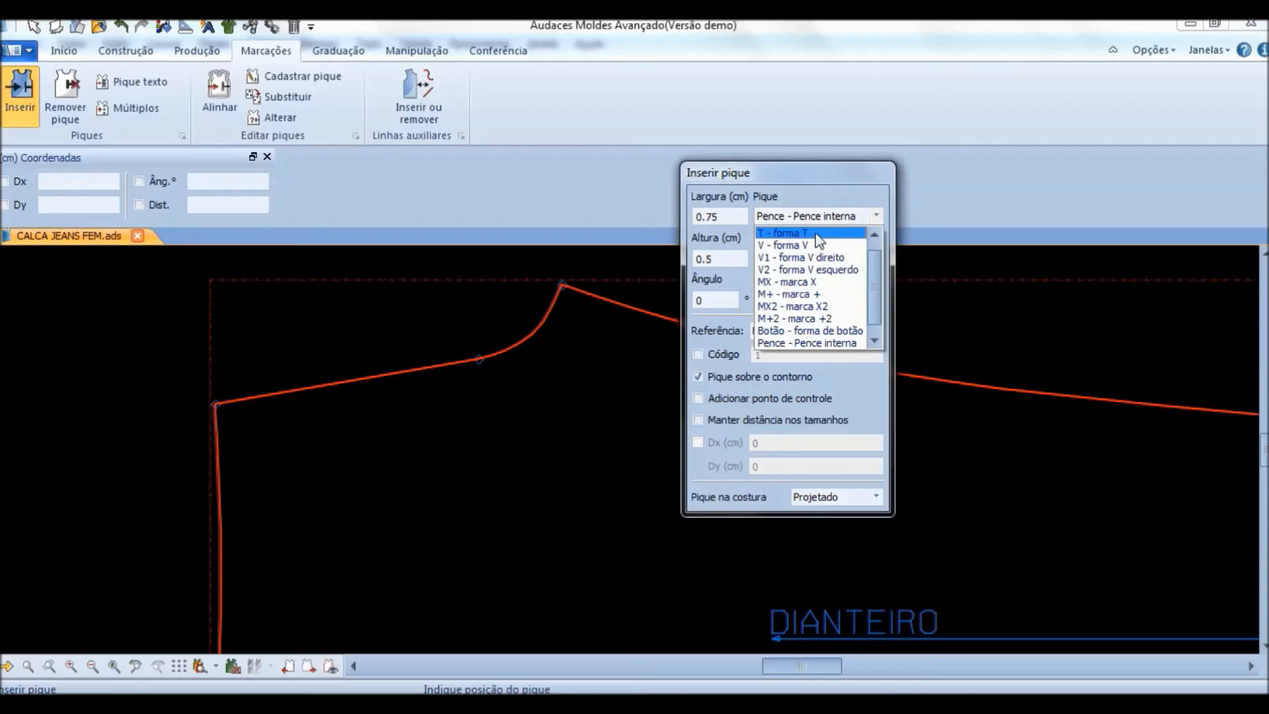
{"action": "left_click", "coordinate": [817, 234]}
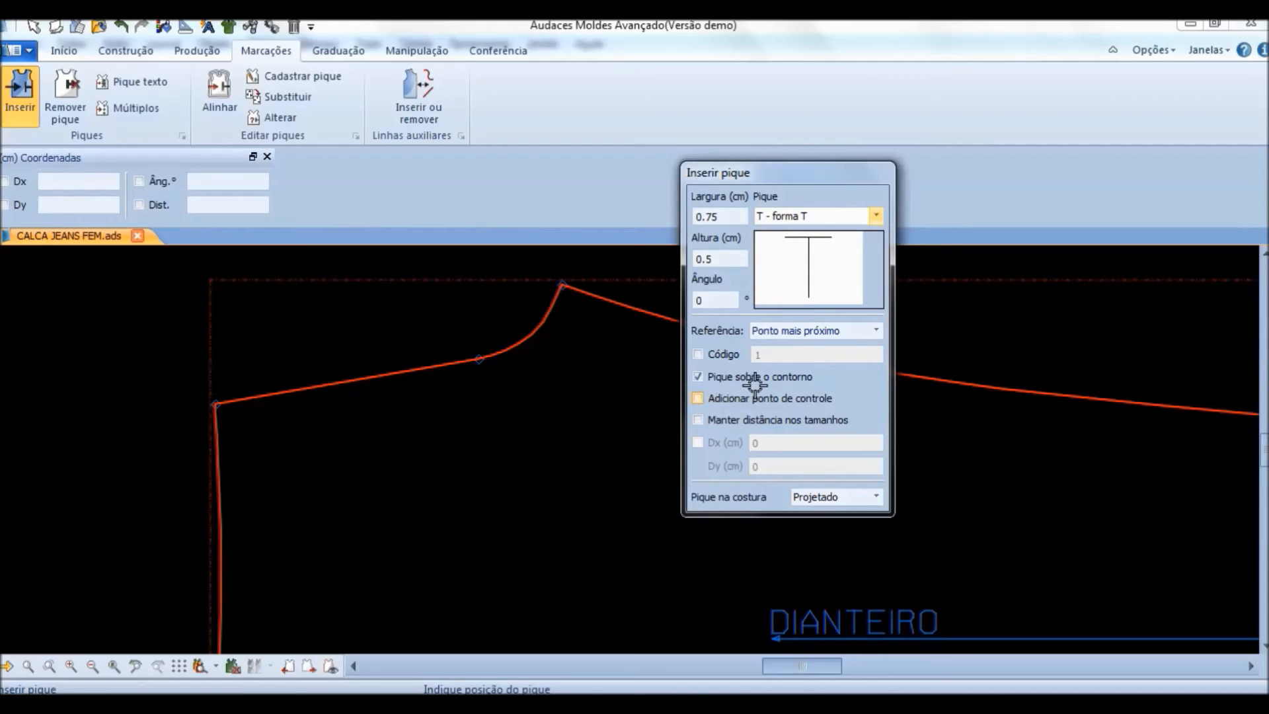
{"action": "left_click", "coordinate": [225, 404]}
{"action": "left_click", "coordinate": [76, 228]}
{"action": "type", "text": "14"}
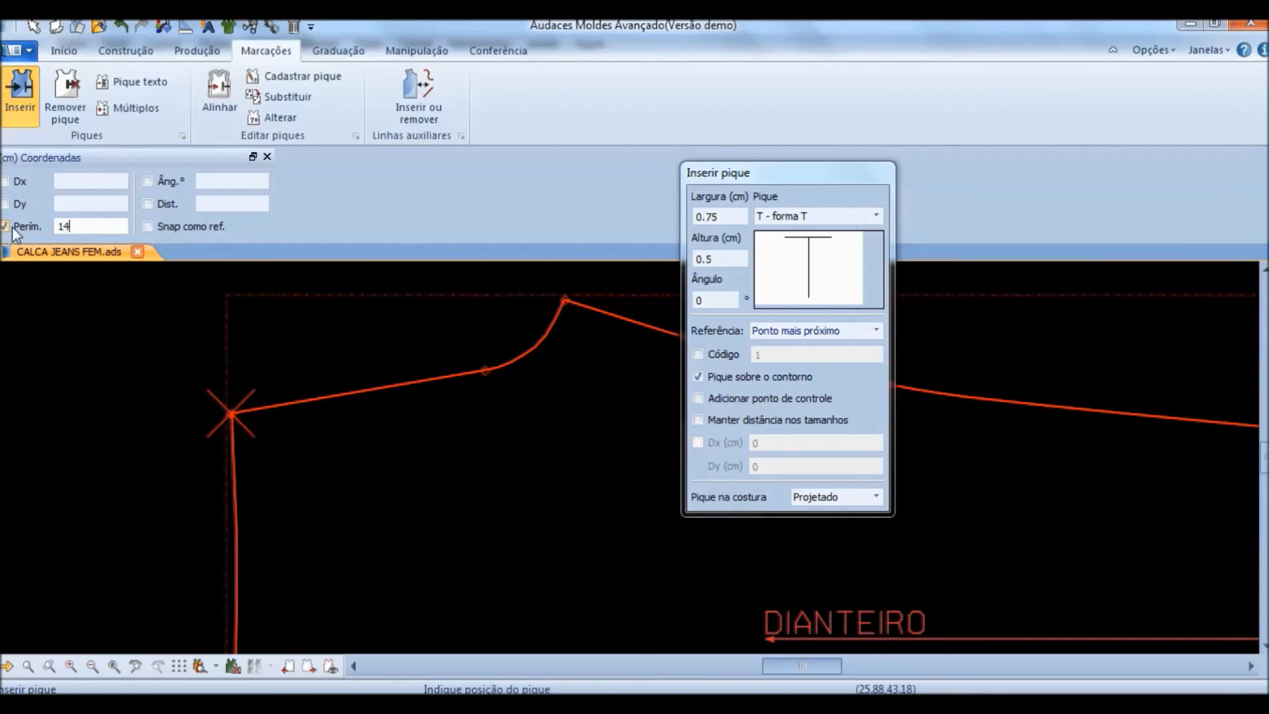
{"action": "scroll", "coordinate": [505, 381], "scroll_direction": "up", "scroll_amount": 2}
{"action": "scroll", "coordinate": [500, 365], "scroll_direction": "up", "scroll_amount": 2}
{"action": "left_click", "coordinate": [485, 354]}
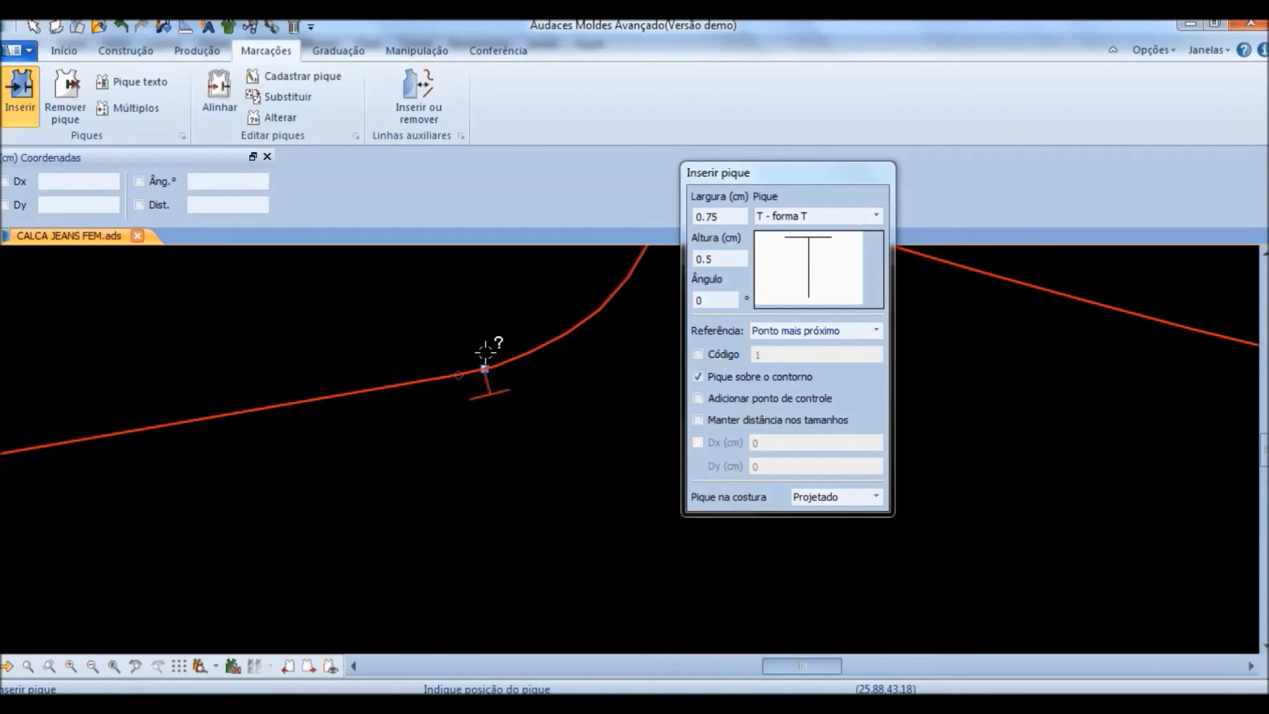
{"action": "right_click", "coordinate": [485, 354]}
Step: Move the VISTA DUPLA piece next to the fly edge of the DIANTEIRO piece
{"action": "scroll", "coordinate": [443, 420], "scroll_direction": "down", "scroll_amount": 4}
{"action": "scroll", "coordinate": [447, 440], "scroll_direction": "down", "scroll_amount": 5}
{"action": "left_click", "coordinate": [901, 402]}
{"action": "left_click", "coordinate": [1024, 345]}
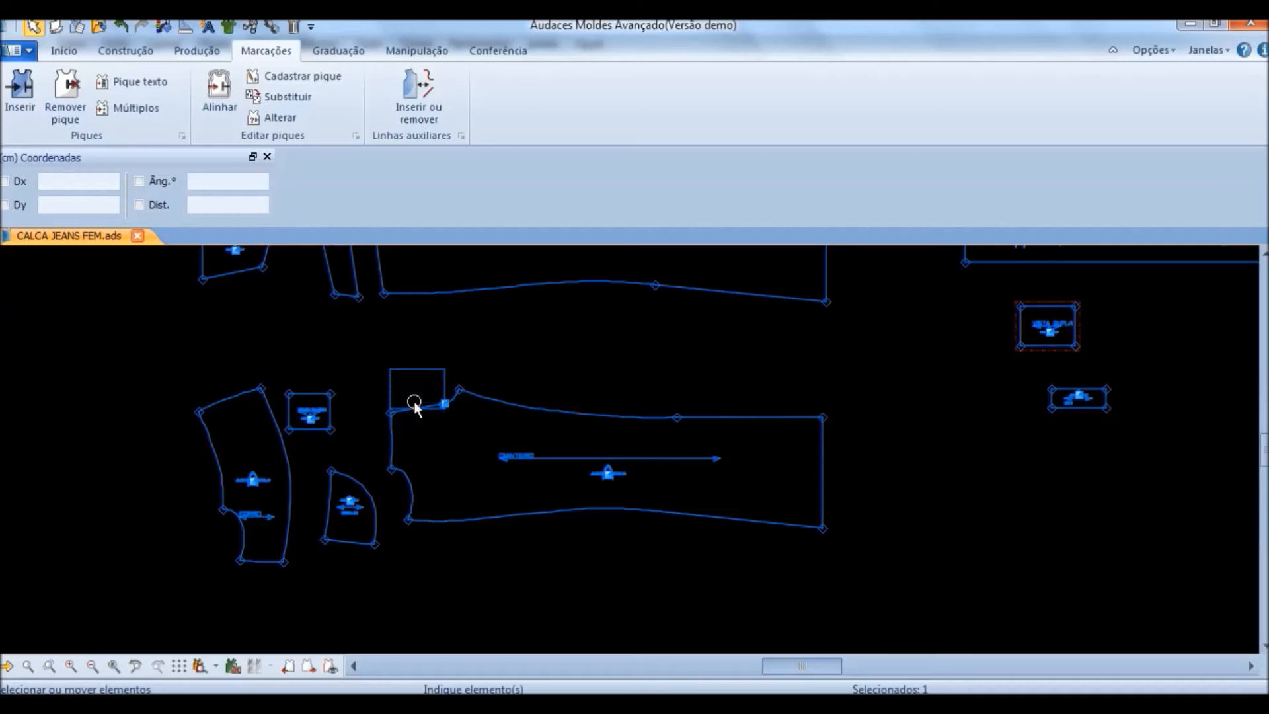
{"action": "left_click", "coordinate": [414, 405]}
Step: Move the VISTA piece to the DIANTEIRO fly edge for a length comparison and place it beside the VISTA DUPLA piece
{"action": "left_click", "coordinate": [1081, 410]}
{"action": "left_click", "coordinate": [430, 401]}
{"action": "scroll", "coordinate": [429, 401], "scroll_direction": "up", "scroll_amount": 3}
{"action": "left_click", "coordinate": [433, 434]}
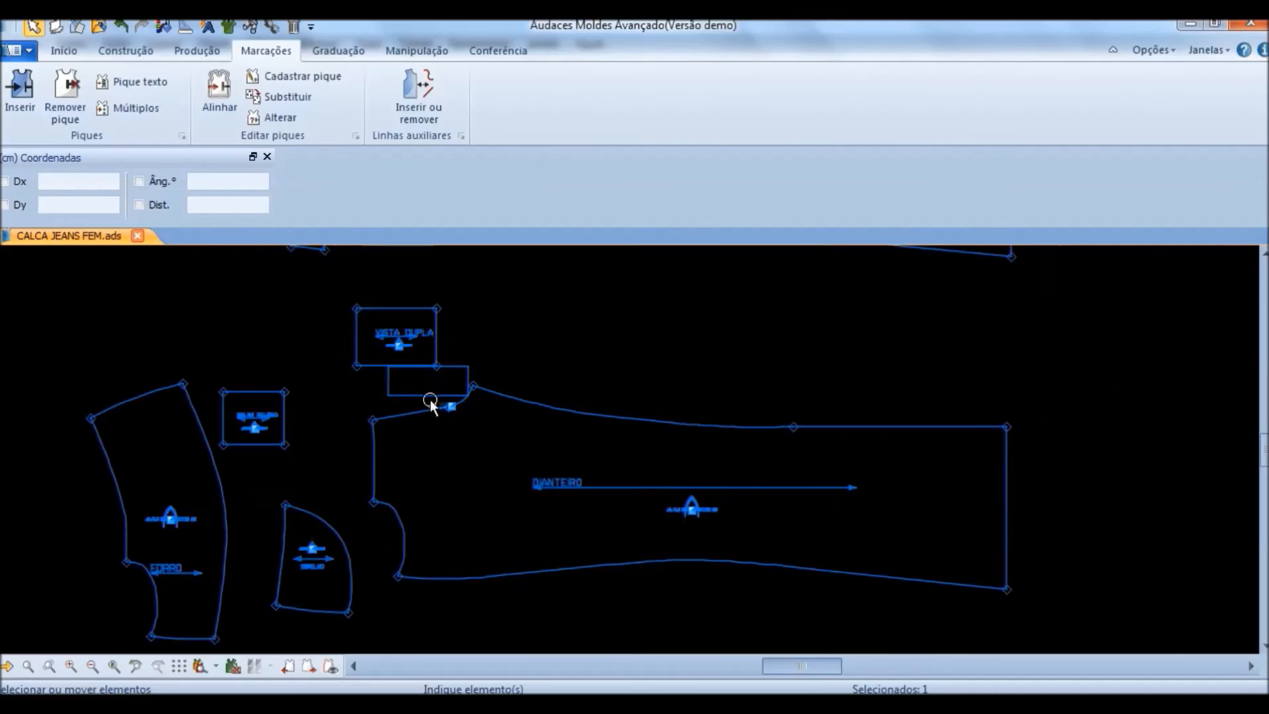
{"action": "left_click", "coordinate": [421, 470]}
{"action": "scroll", "coordinate": [399, 395], "scroll_direction": "up", "scroll_amount": 3}
{"action": "left_click", "coordinate": [417, 405]}
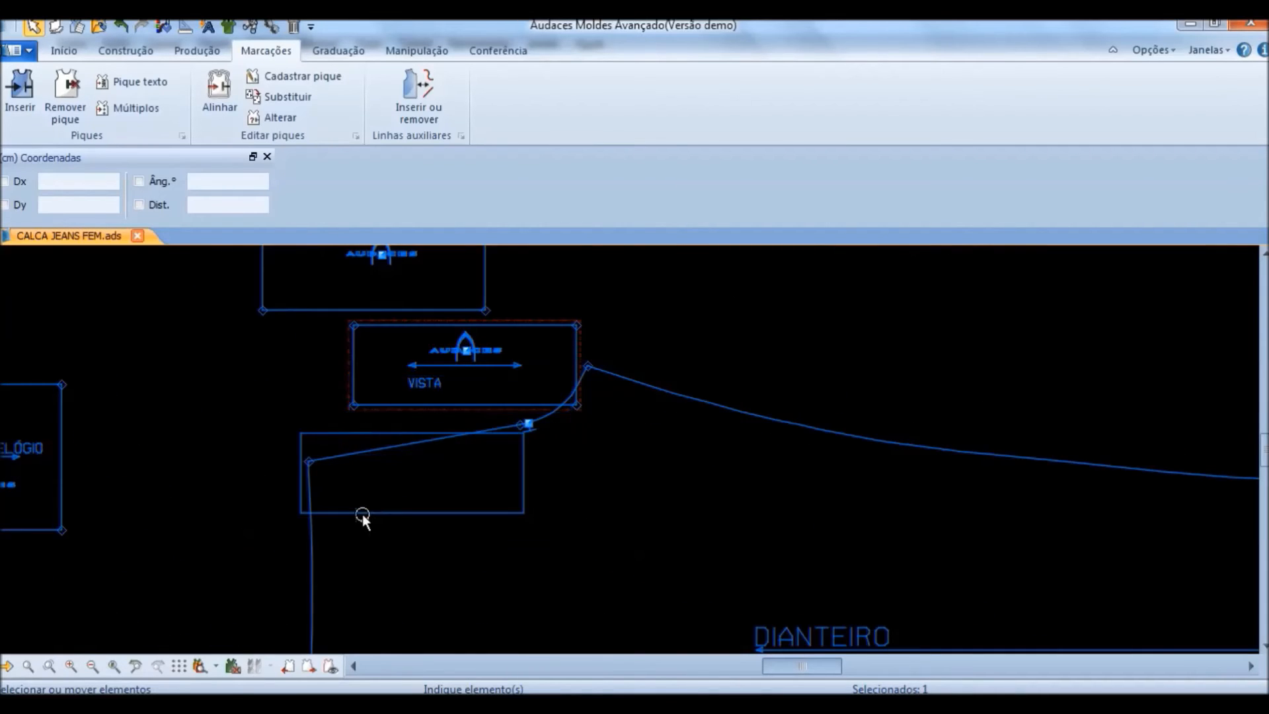
{"action": "scroll", "coordinate": [371, 488], "scroll_direction": "down", "scroll_amount": 1}
{"action": "left_click", "coordinate": [554, 315]}
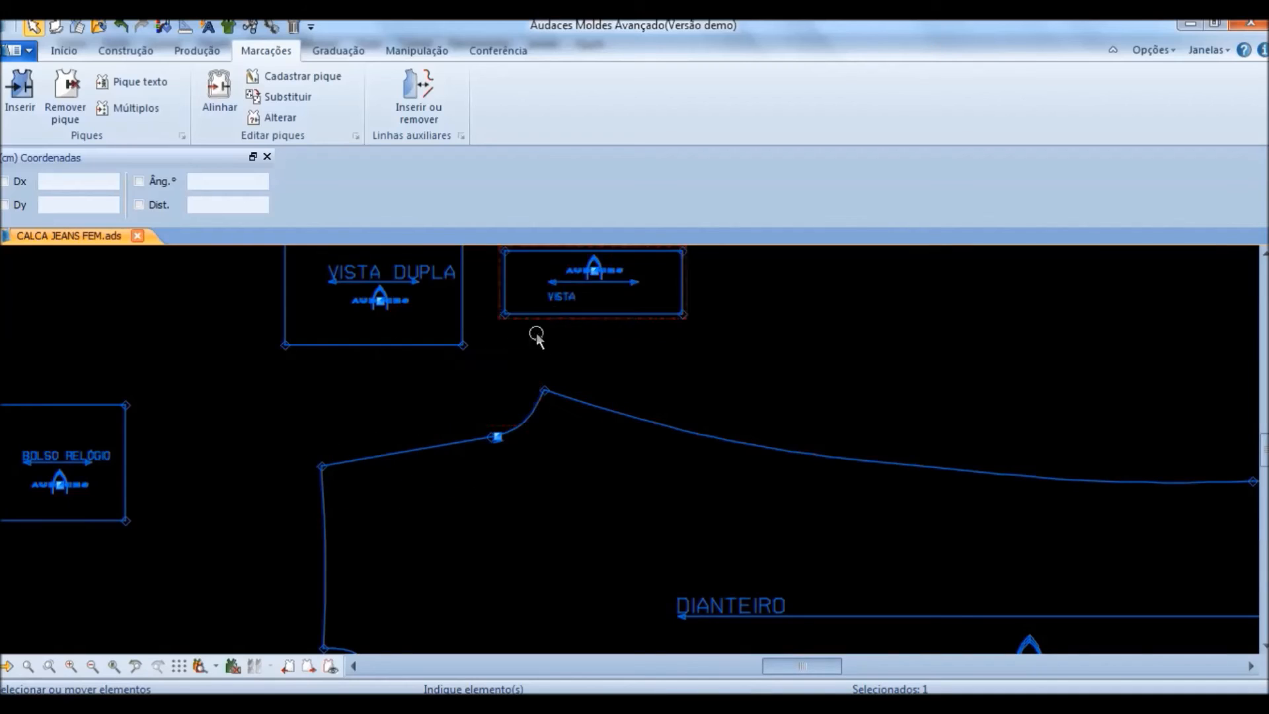
{"action": "scroll", "coordinate": [462, 456], "scroll_direction": "down", "scroll_amount": 2}
{"action": "scroll", "coordinate": [421, 313], "scroll_direction": "up", "scroll_amount": 3}
{"action": "left_click", "coordinate": [427, 509]}
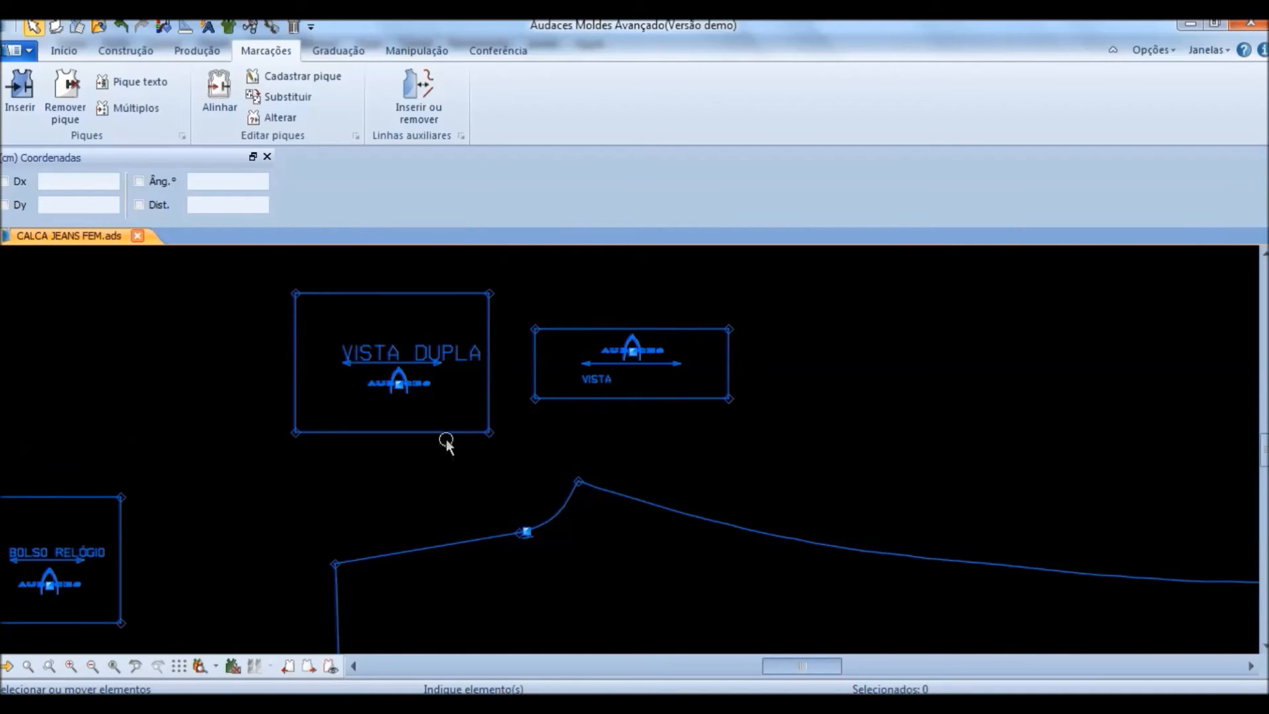
Step: Try to move the upper-left corner point of the VISTA DUPLA piece by DX 3 cm and DY 0
{"action": "left_click", "coordinate": [423, 49]}
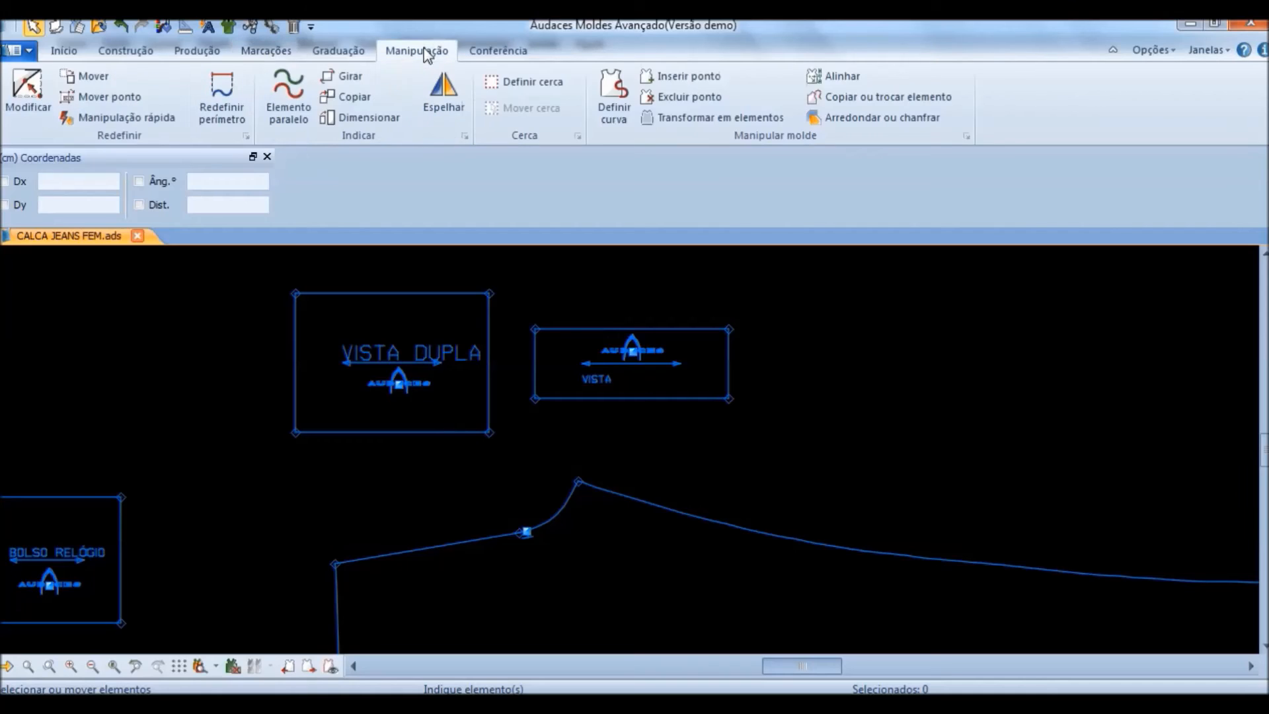
{"action": "left_click", "coordinate": [102, 96]}
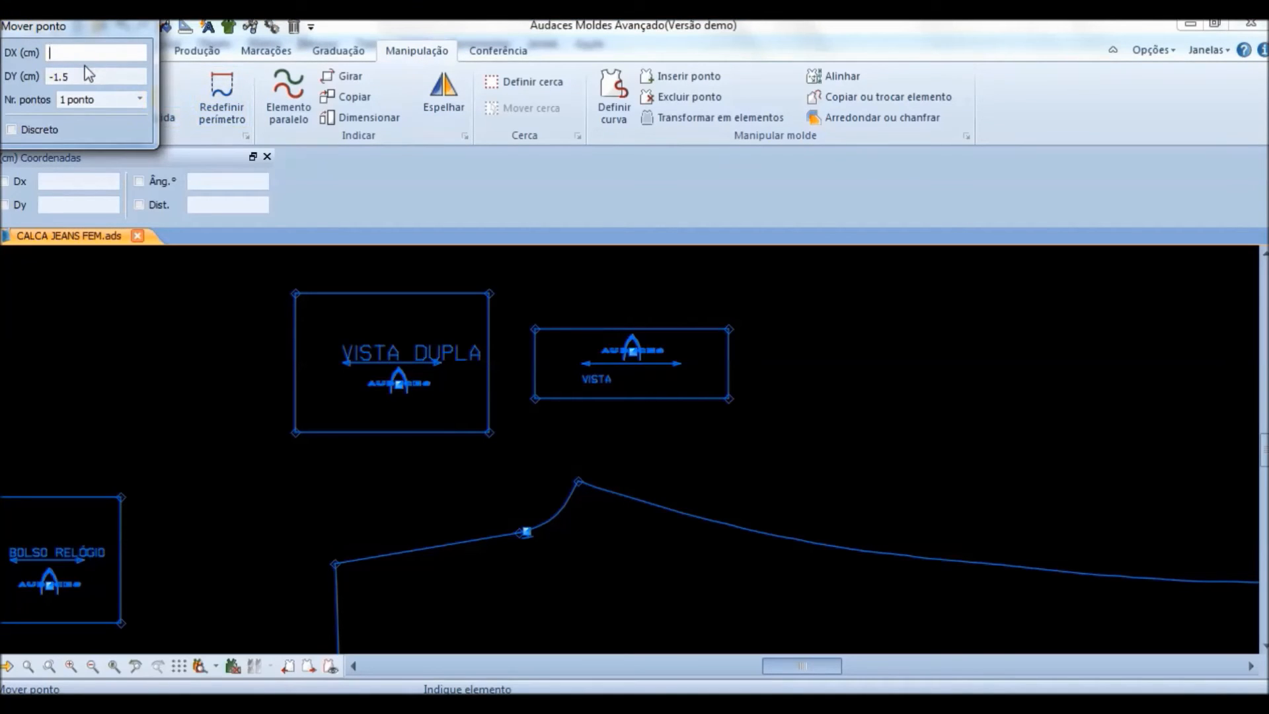
{"action": "type", "text": "3"}
{"action": "left_click_drag", "start_coordinate": [106, 76], "coordinate": [19, 79]}
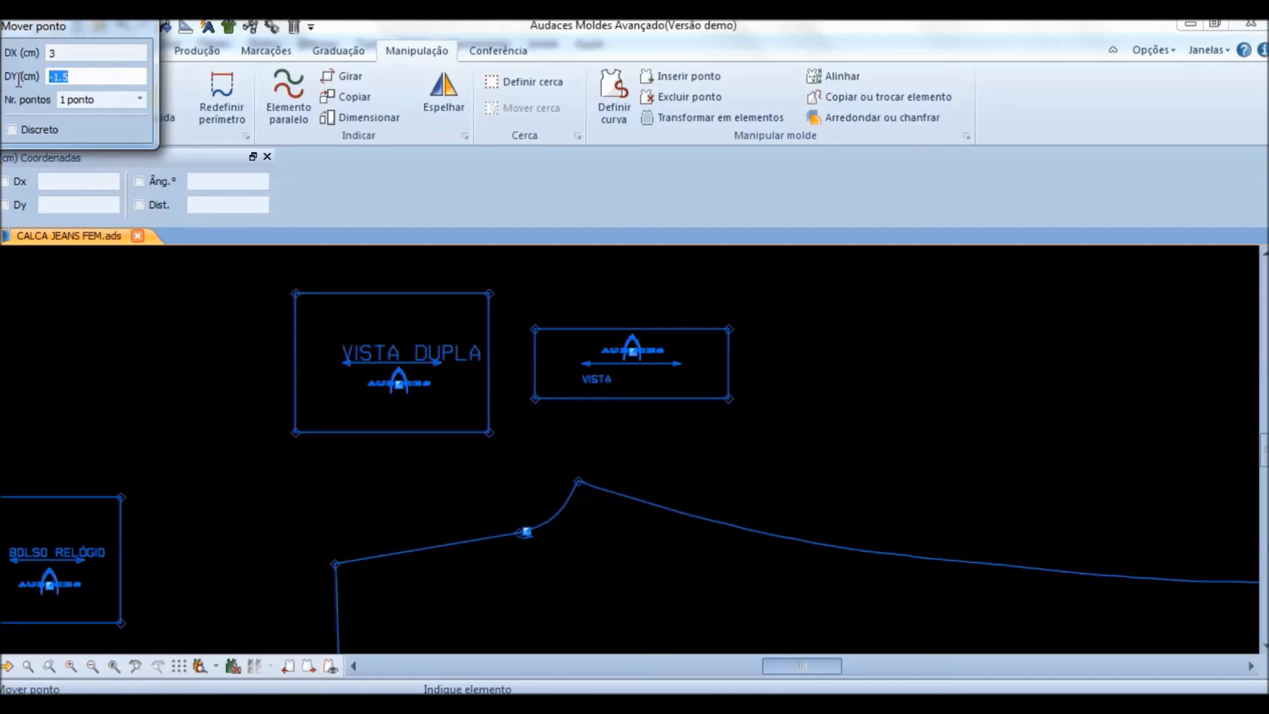
{"action": "type", "text": "0"}
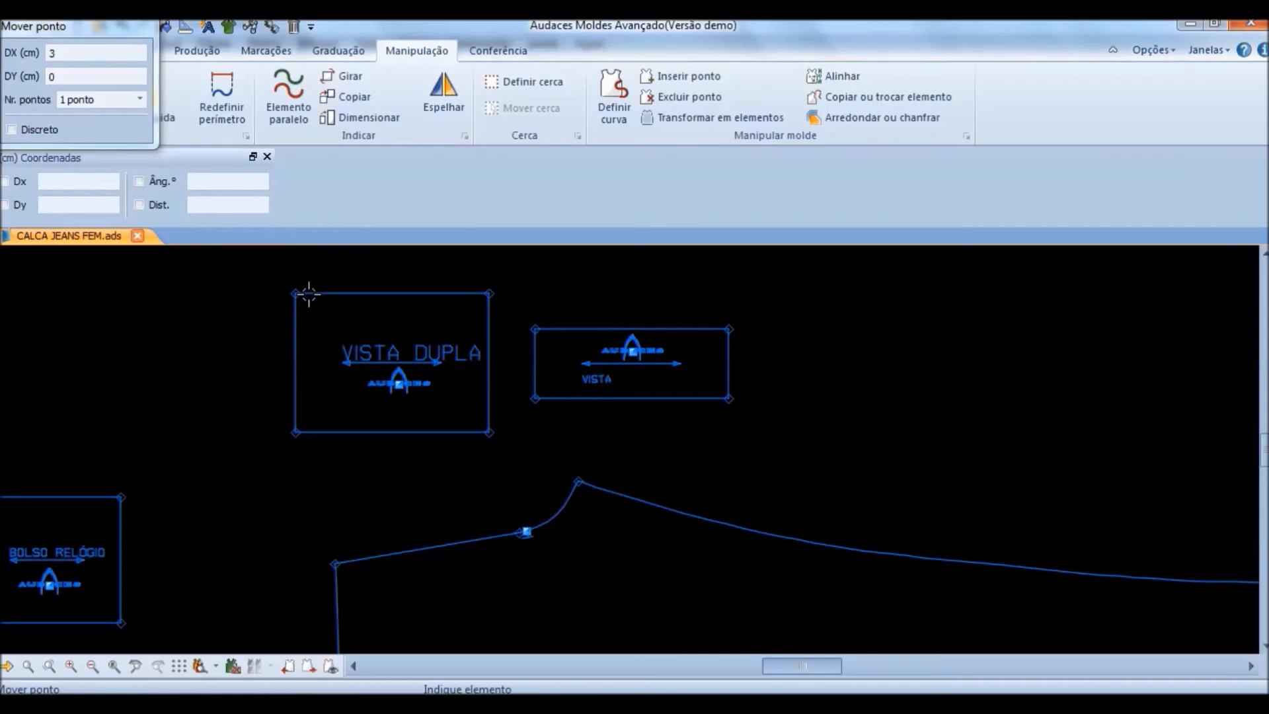
{"action": "left_click", "coordinate": [299, 293]}
Step: Lengthen the VISTA DUPLA piece by shifting both points of its left end outward with DX -3 cm
{"action": "left_click_drag", "start_coordinate": [81, 58], "coordinate": [38, 57]}
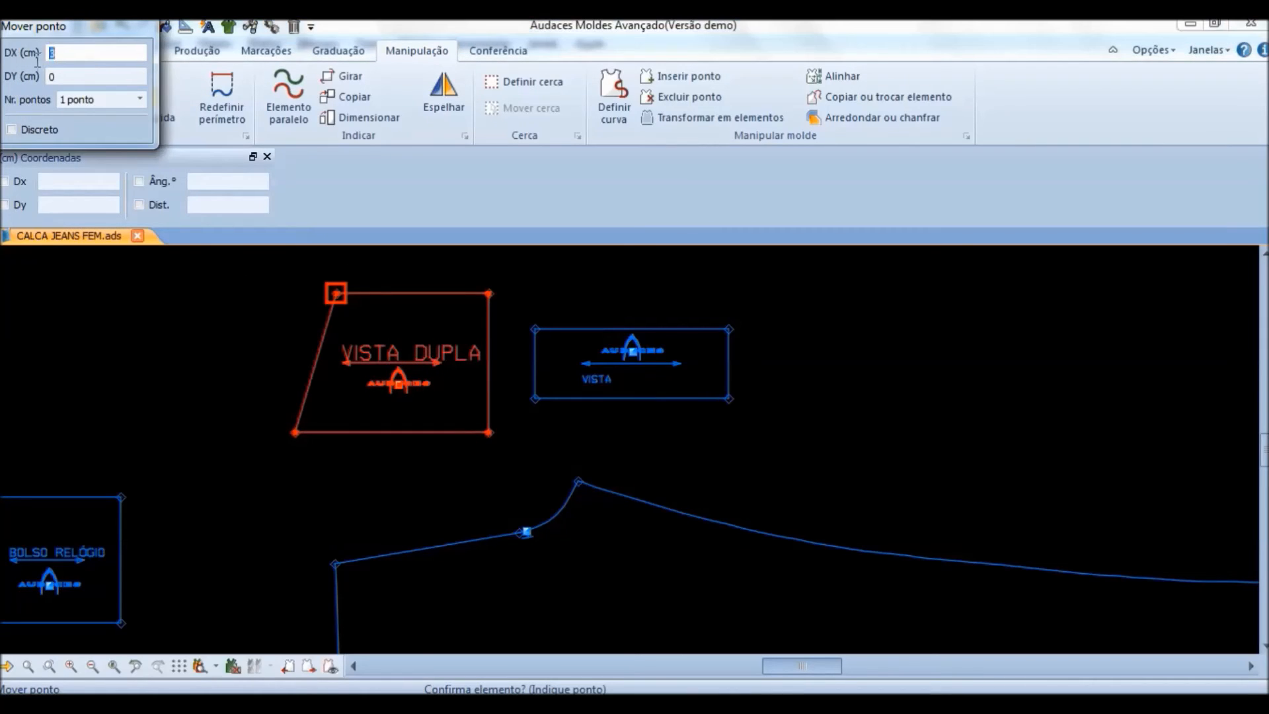
{"action": "type", "text": "-"}
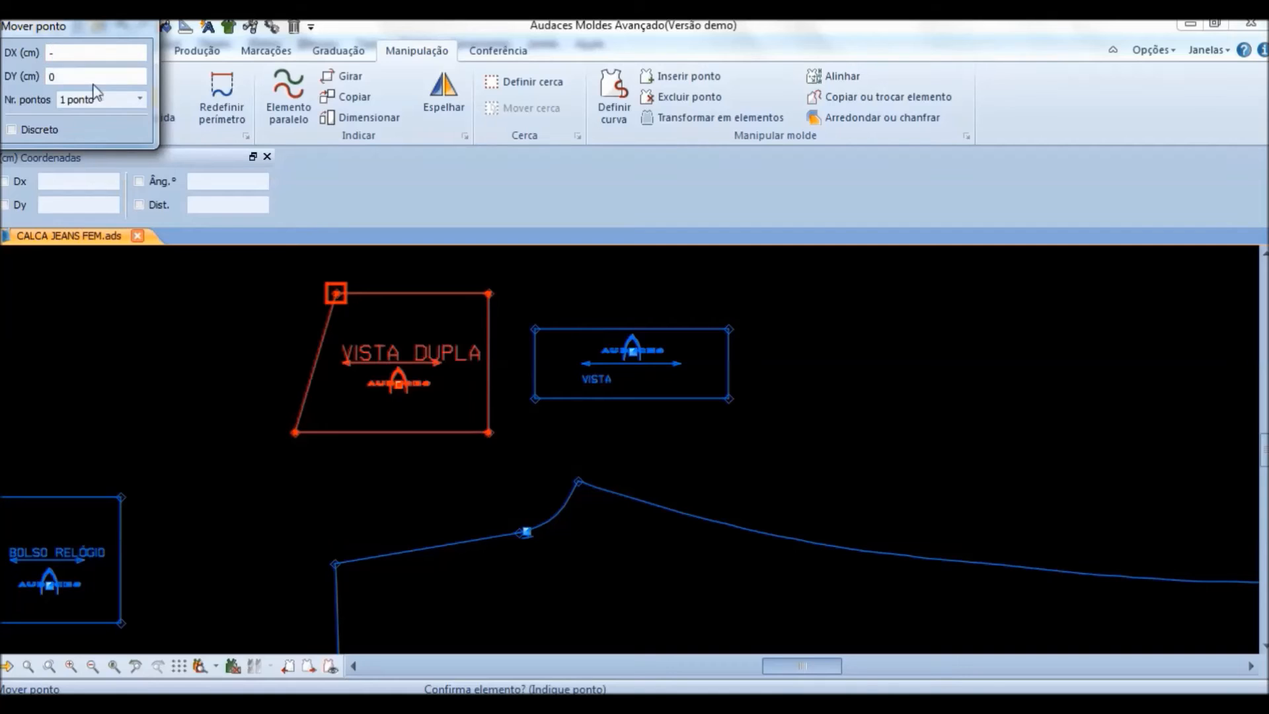
{"action": "left_click", "coordinate": [296, 320]}
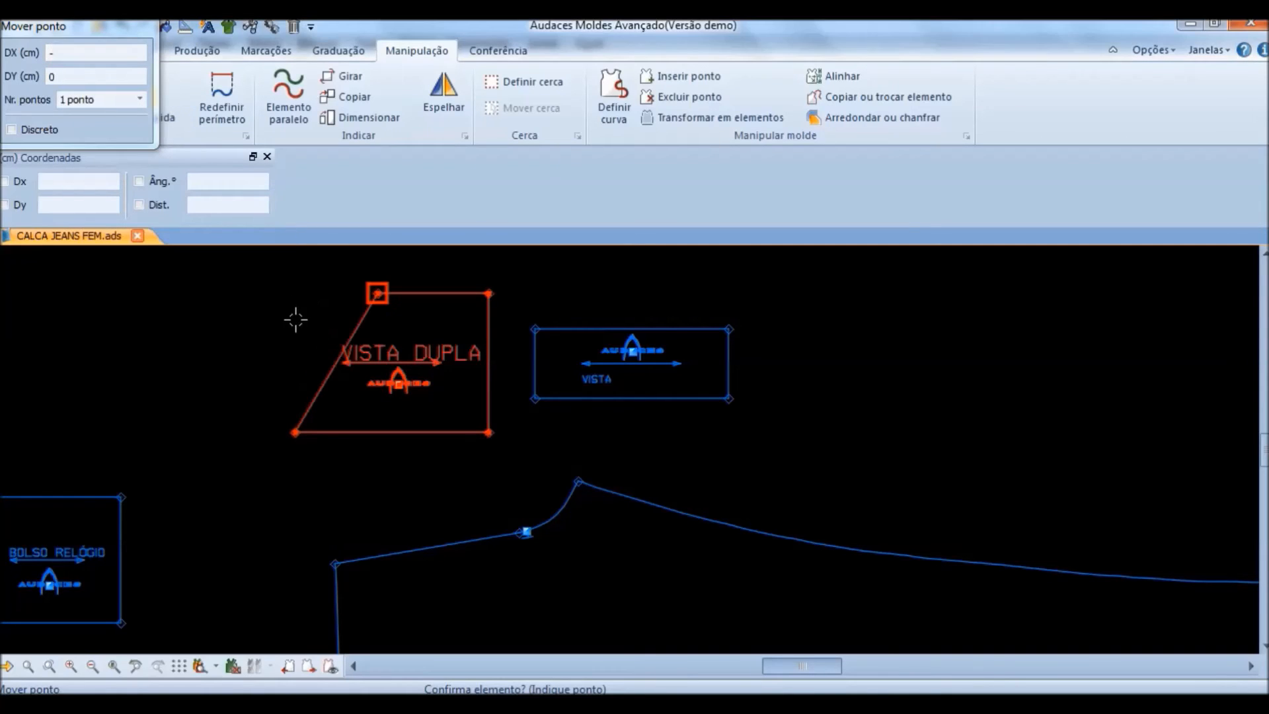
{"action": "left_click", "coordinate": [83, 52]}
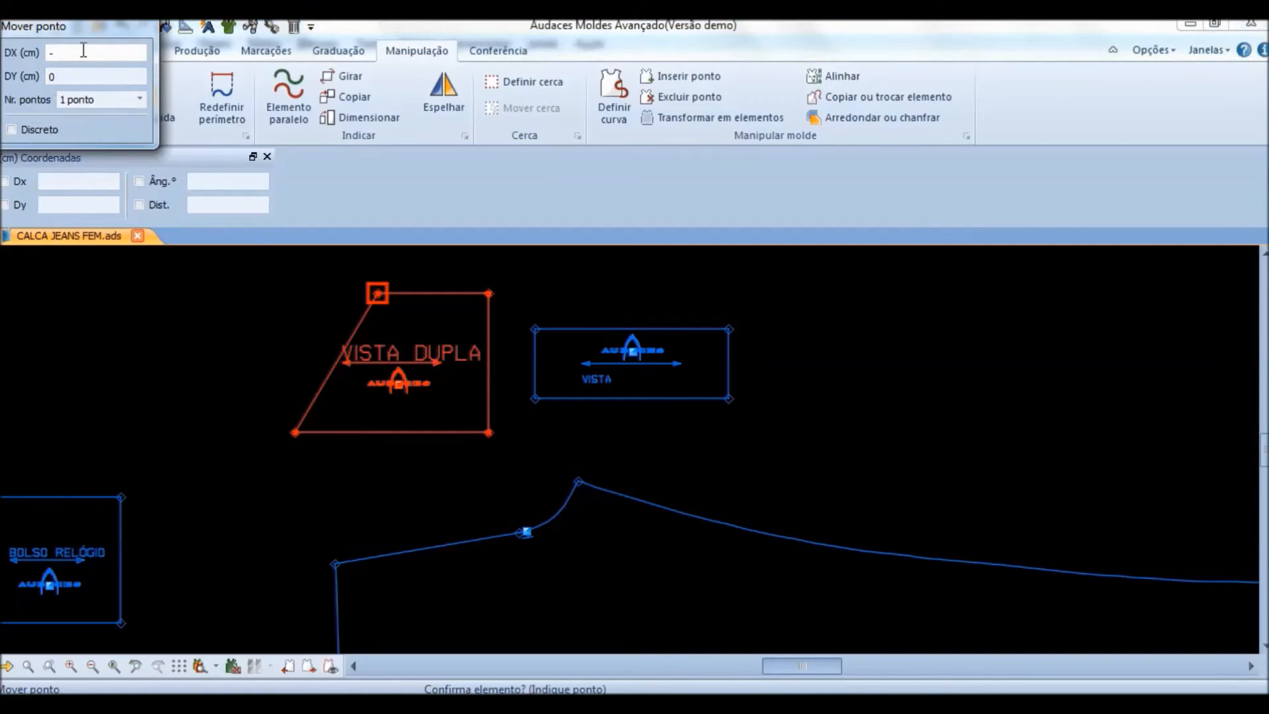
{"action": "left_click", "coordinate": [311, 292]}
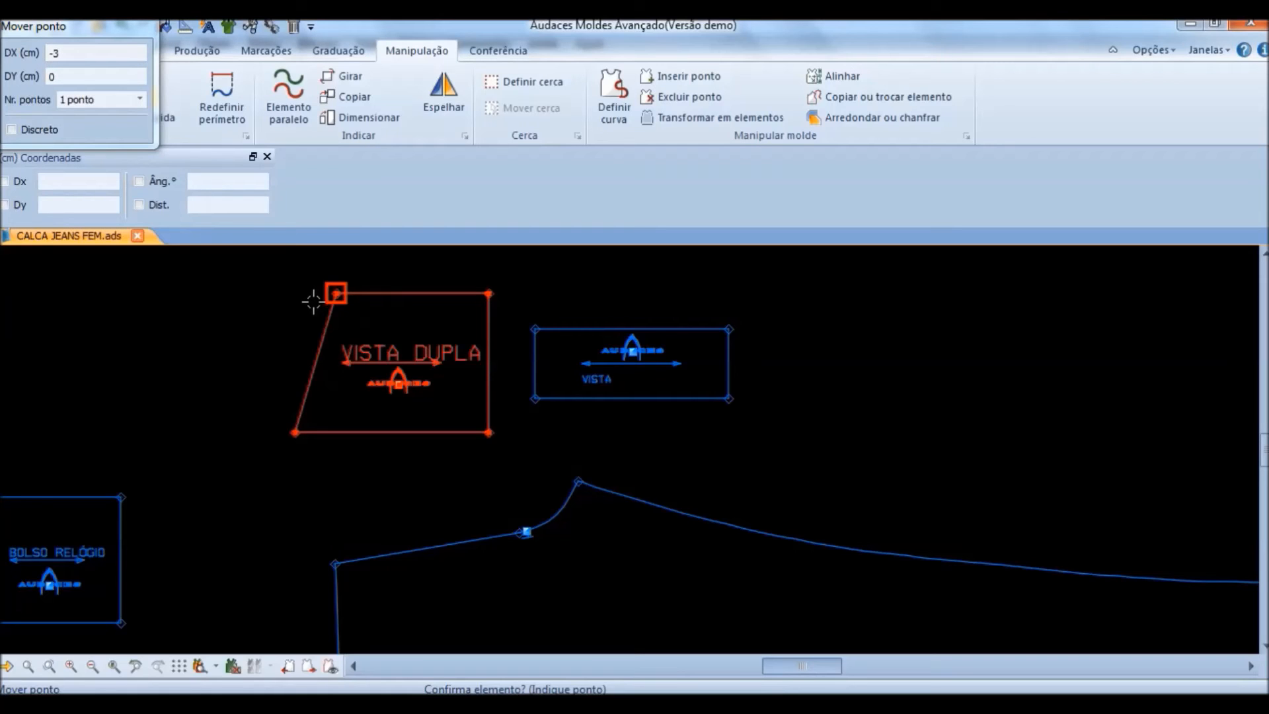
{"action": "left_click", "coordinate": [311, 302]}
{"action": "left_click", "coordinate": [275, 424]}
{"action": "right_click", "coordinate": [276, 436]}
Step: Lengthen the VISTA piece by shifting both points of its left end by the same -3 cm and finish moving points
{"action": "left_click", "coordinate": [554, 330]}
{"action": "left_click", "coordinate": [542, 330]}
{"action": "left_click", "coordinate": [555, 417]}
{"action": "right_click", "coordinate": [557, 417]}
{"action": "right_click", "coordinate": [235, 482]}
Step: Compare the VISTA DUPLA piece with the DIANTEIRO fly edge and place both fly pieces separately above the DIANTEIRO piece
{"action": "left_click_drag", "start_coordinate": [395, 426], "coordinate": [411, 563]}
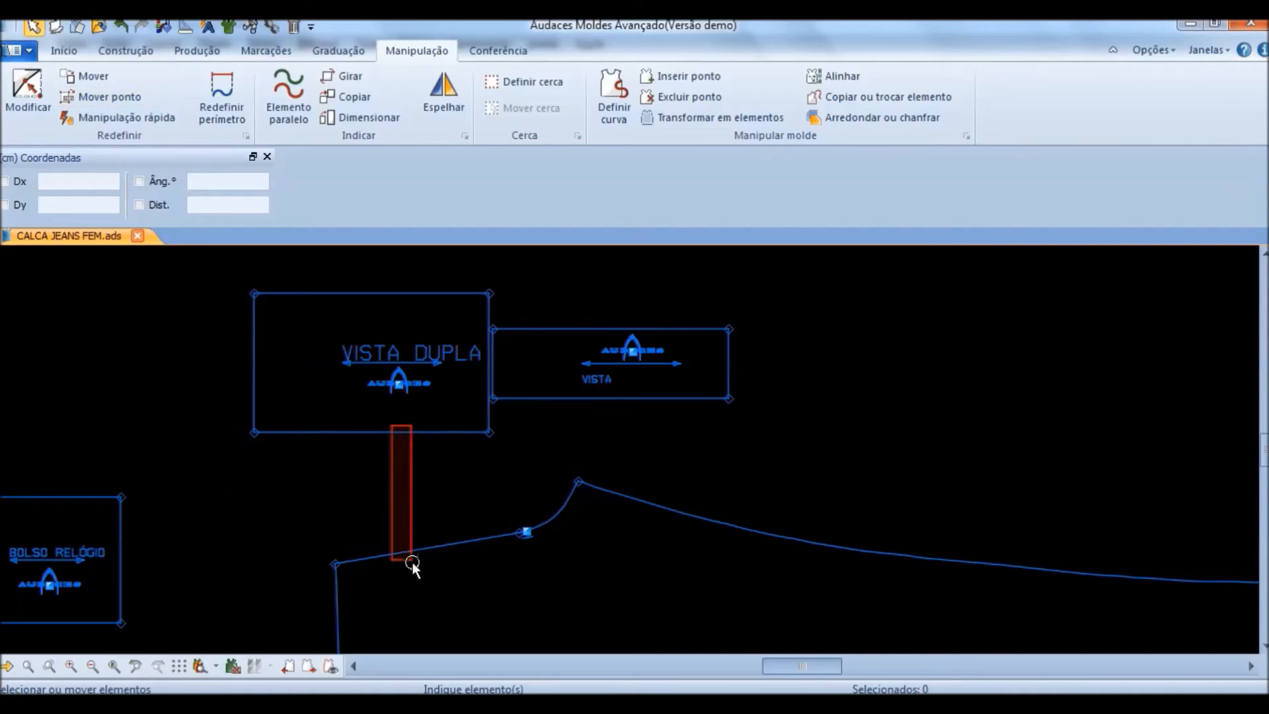
{"action": "left_click_drag", "start_coordinate": [384, 431], "coordinate": [434, 621]}
{"action": "left_click_drag", "start_coordinate": [569, 399], "coordinate": [193, 333]}
{"action": "left_click_drag", "start_coordinate": [383, 469], "coordinate": [651, 268]}
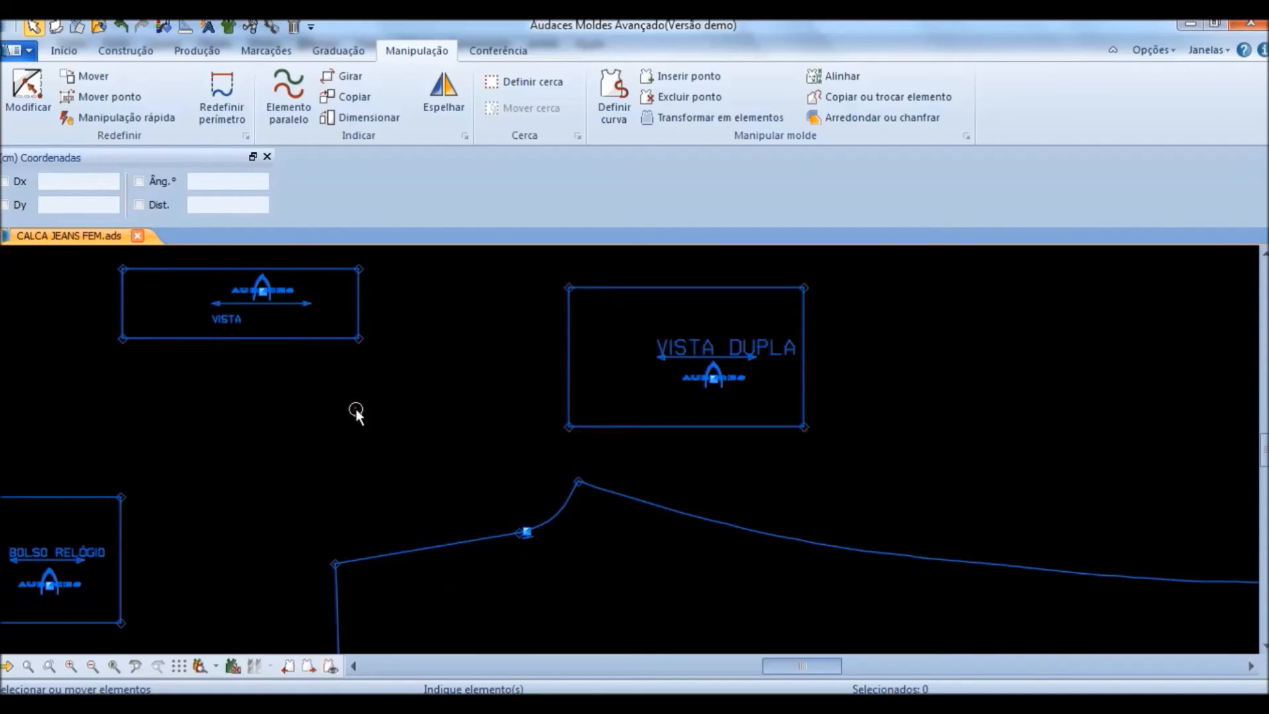
Step: Enlarge the long rectangular waistband piece from its right end with Fator X 1.137 and Fator Y 0
{"action": "scroll", "coordinate": [405, 445], "scroll_direction": "down", "scroll_amount": 4}
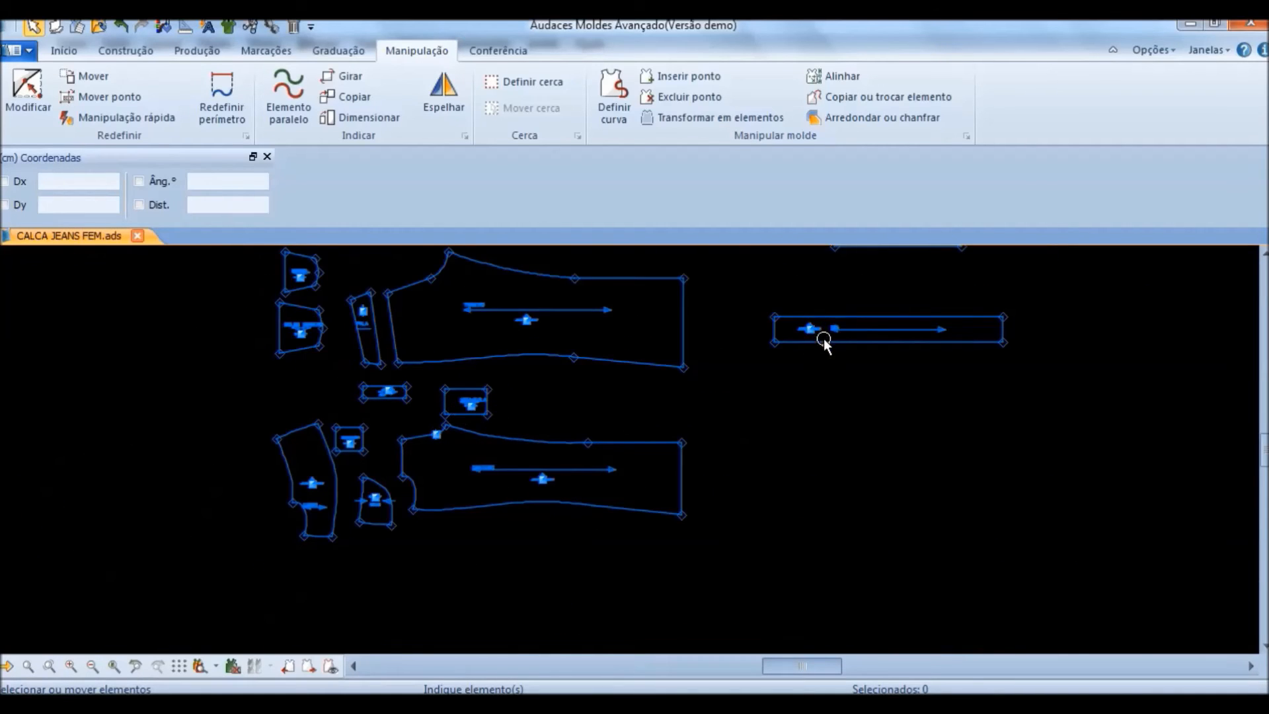
{"action": "scroll", "coordinate": [388, 347], "scroll_direction": "up", "scroll_amount": 2}
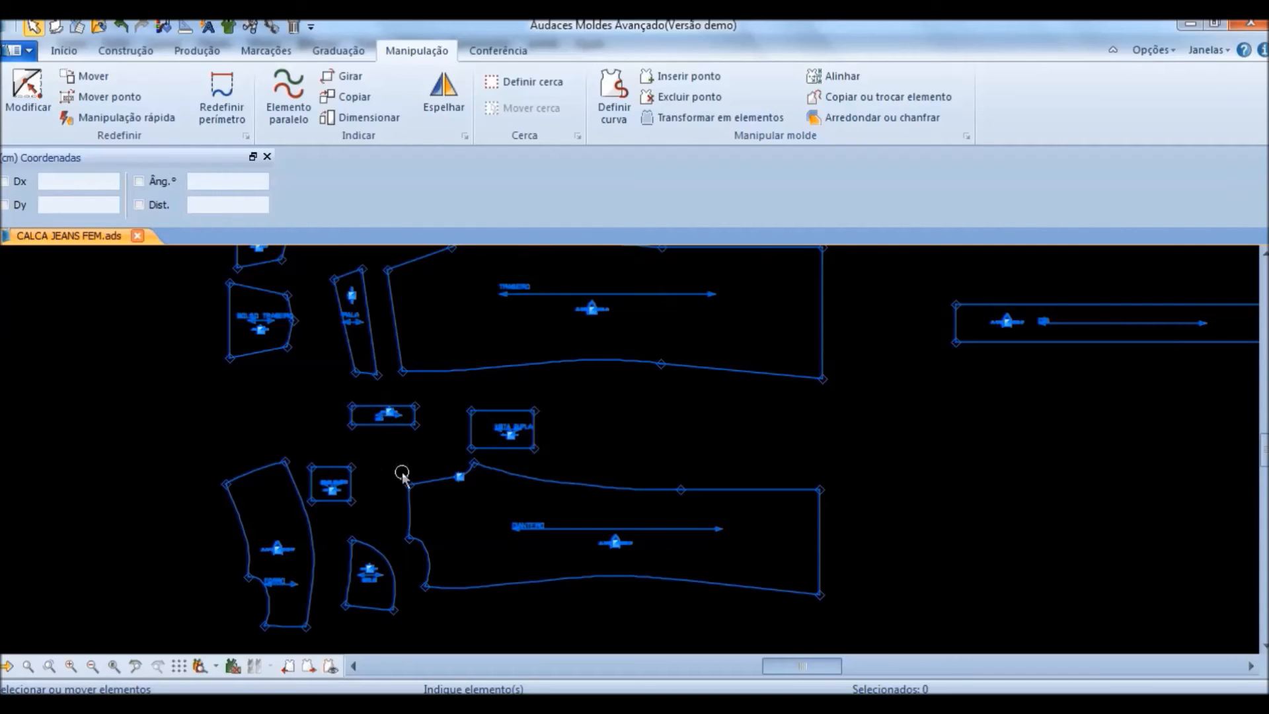
{"action": "scroll", "coordinate": [760, 342], "scroll_direction": "down", "scroll_amount": 2}
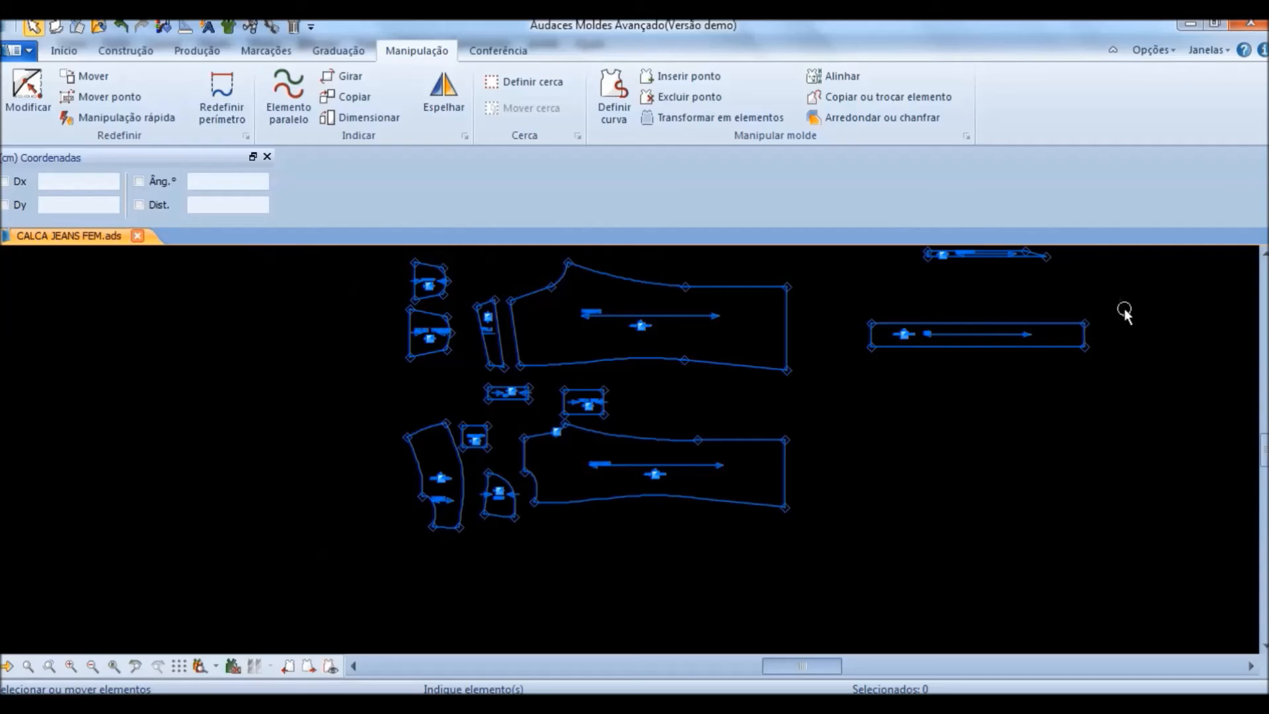
{"action": "scroll", "coordinate": [555, 383], "scroll_direction": "down", "scroll_amount": 2}
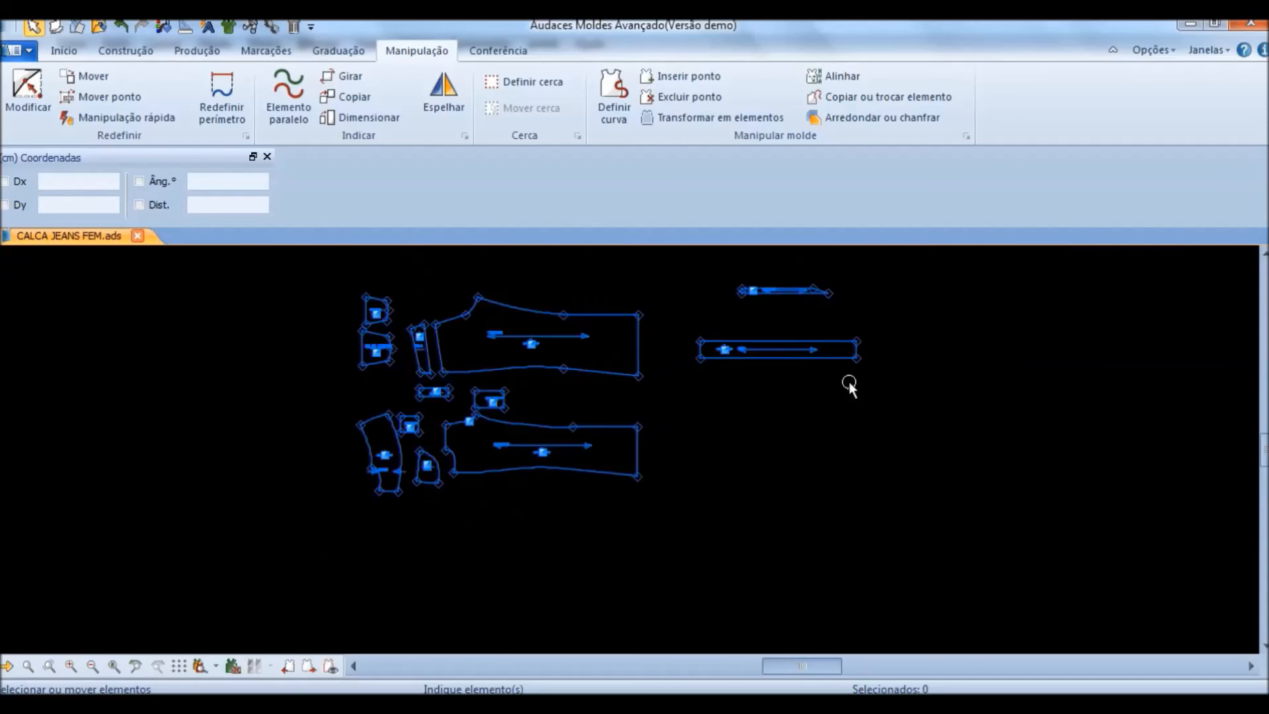
{"action": "scroll", "coordinate": [859, 360], "scroll_direction": "up", "scroll_amount": 4}
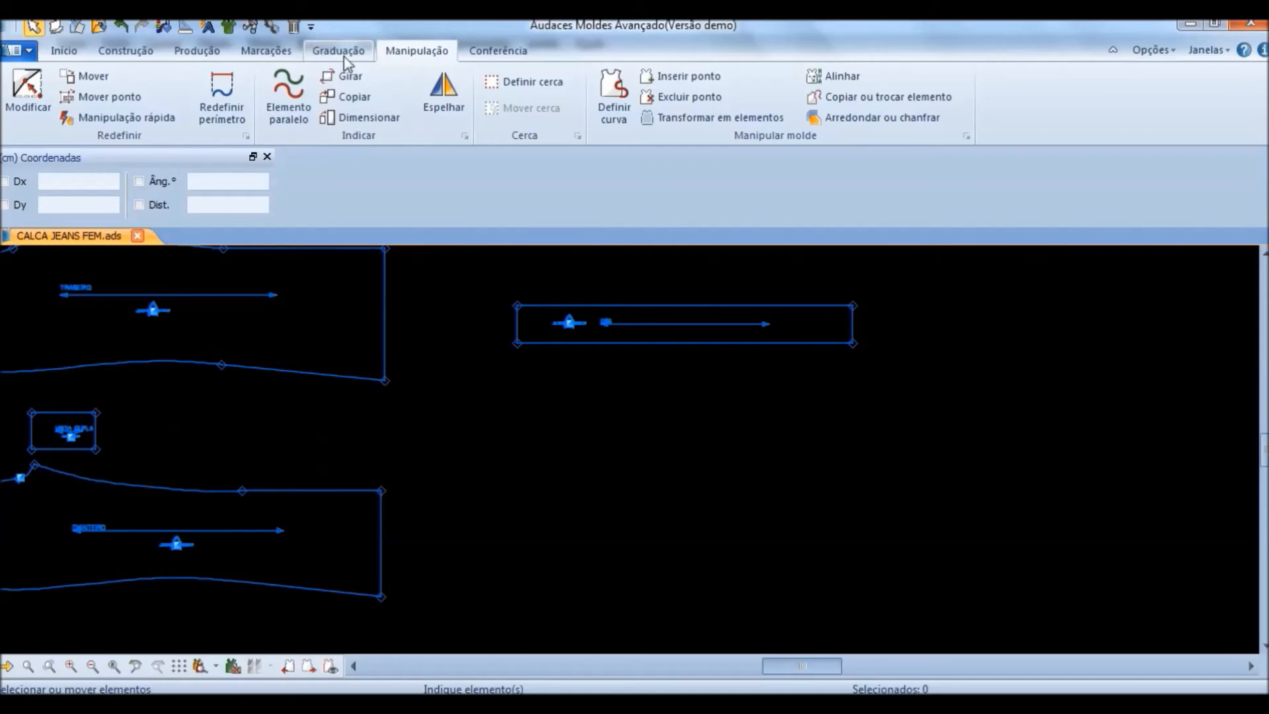
{"action": "left_click", "coordinate": [357, 118]}
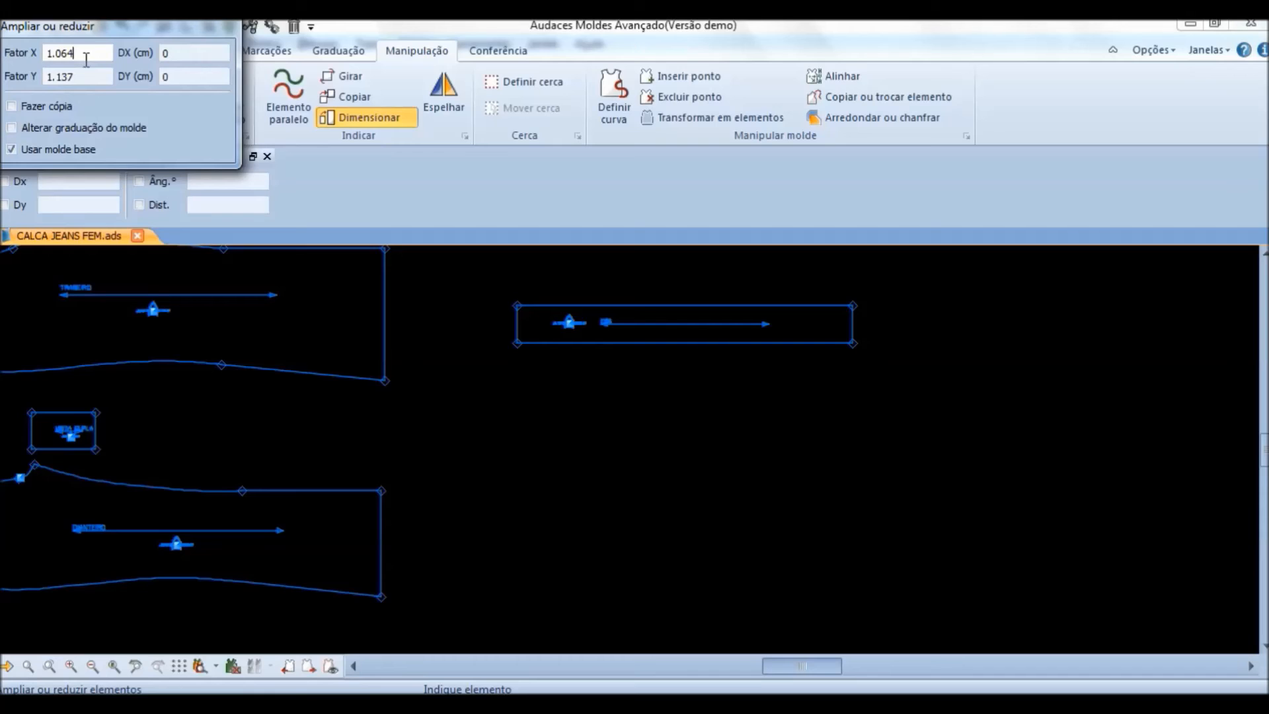
{"action": "left_click", "coordinate": [76, 78]}
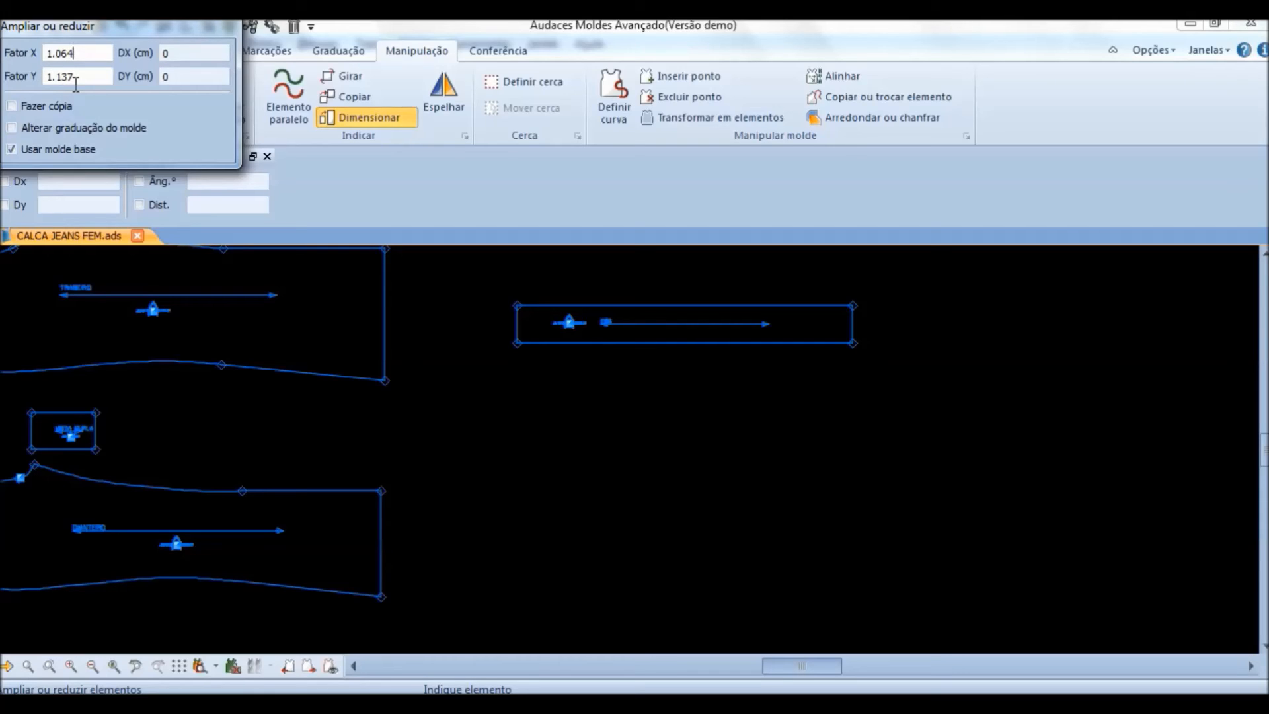
{"action": "left_click_drag", "start_coordinate": [80, 58], "coordinate": [29, 60]}
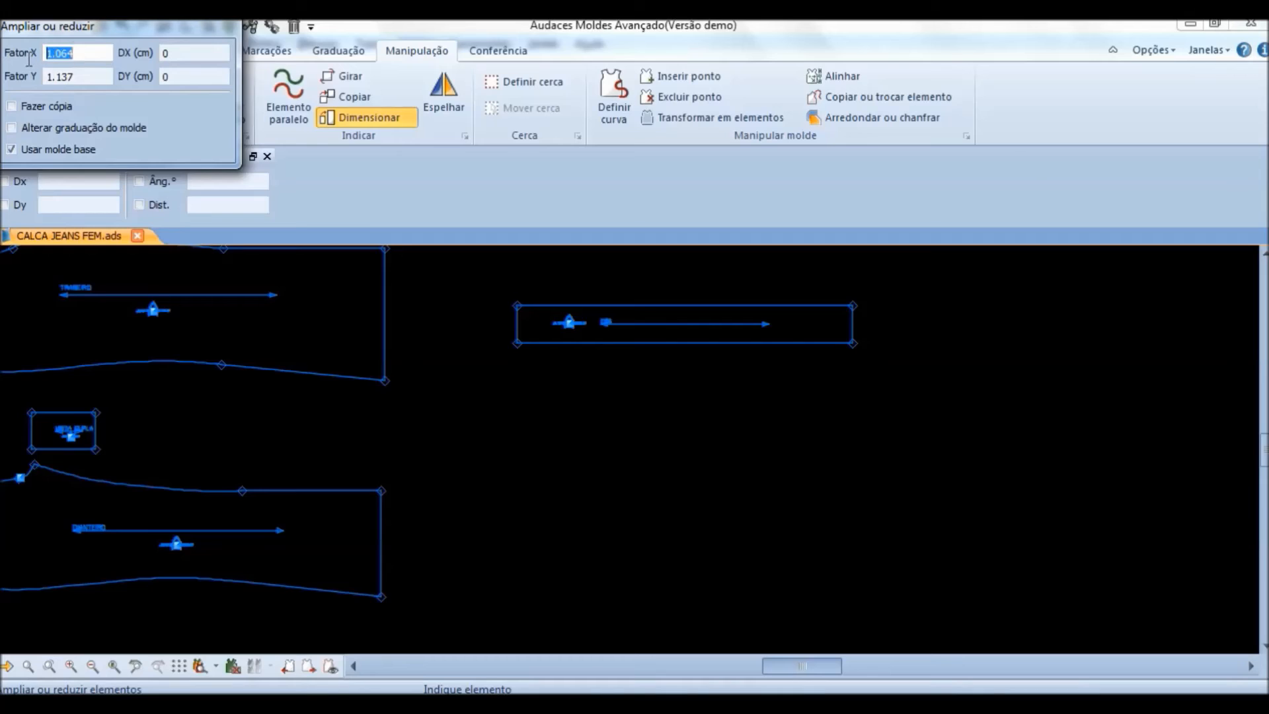
{"action": "type", "text": "1.137"}
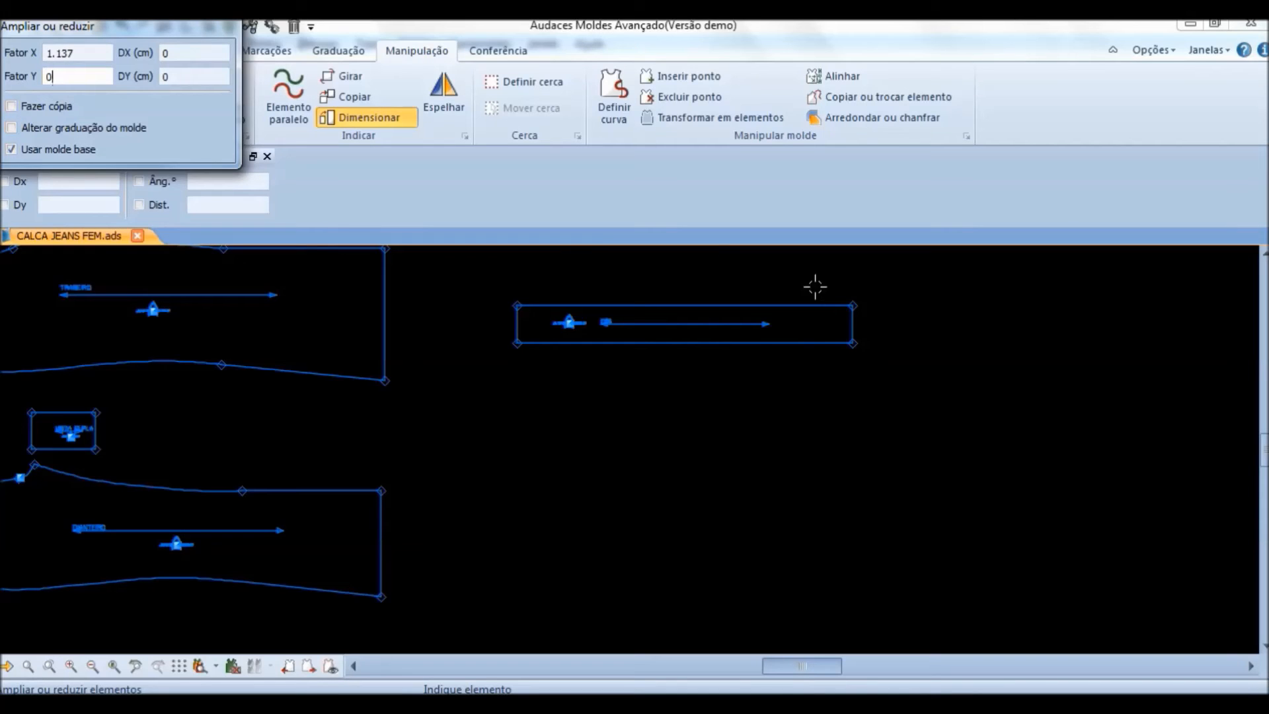
{"action": "left_click", "coordinate": [853, 304]}
{"action": "left_click", "coordinate": [851, 307]}
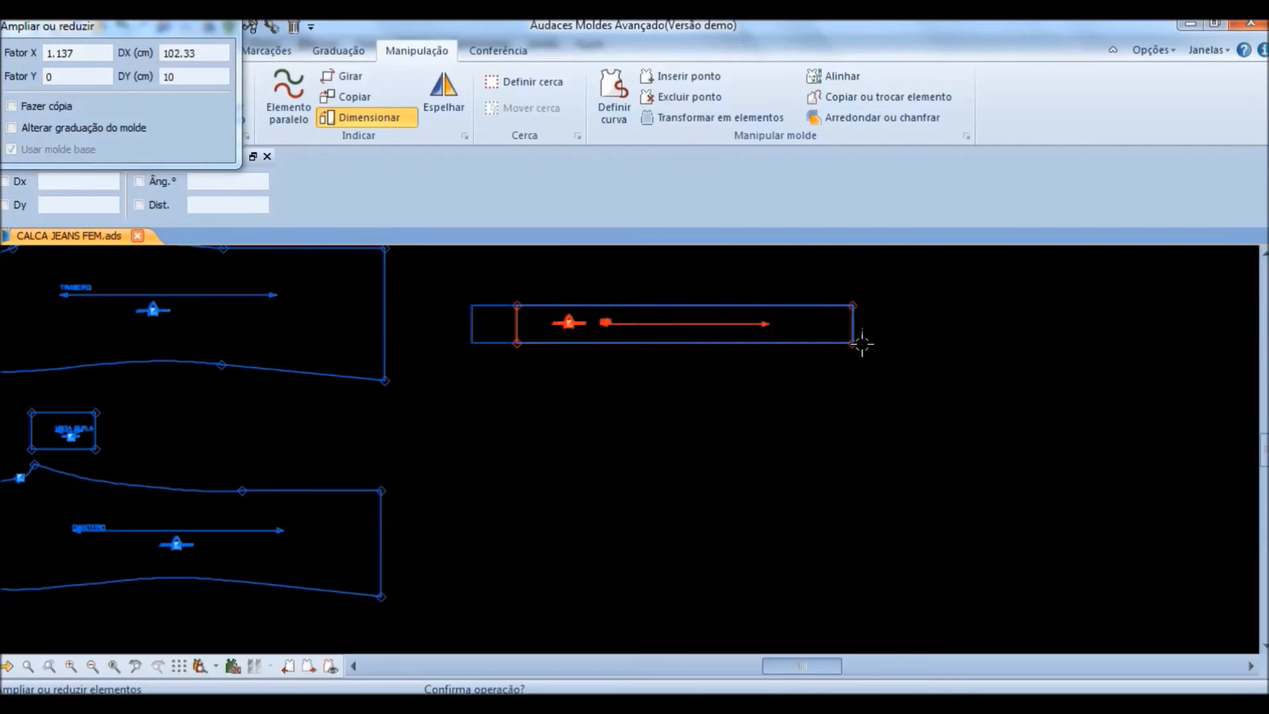
{"action": "left_click", "coordinate": [864, 356]}
{"action": "right_click", "coordinate": [865, 355]}
Step: Set the waistband's grain direction along its left short end using Pontos do molde, with Girar molde active
{"action": "scroll", "coordinate": [880, 343], "scroll_direction": "down", "scroll_amount": 3}
{"action": "scroll", "coordinate": [609, 371], "scroll_direction": "up", "scroll_amount": 2}
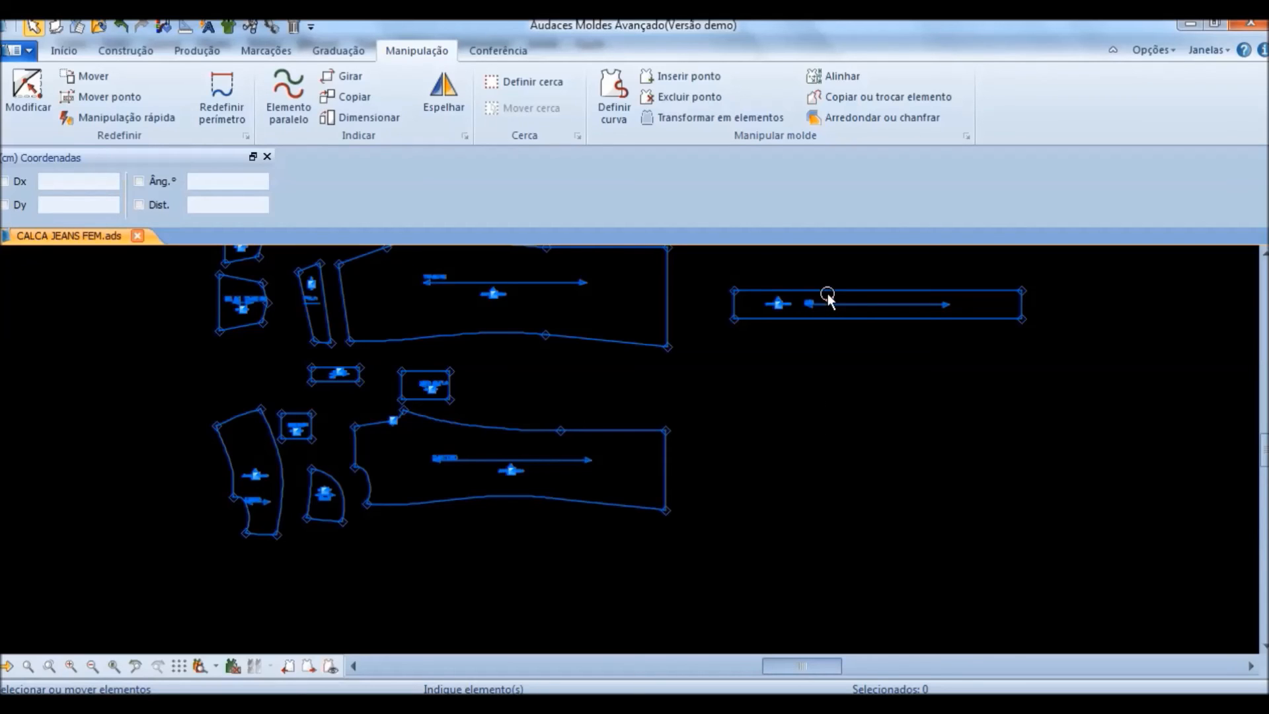
{"action": "left_click", "coordinate": [197, 53]}
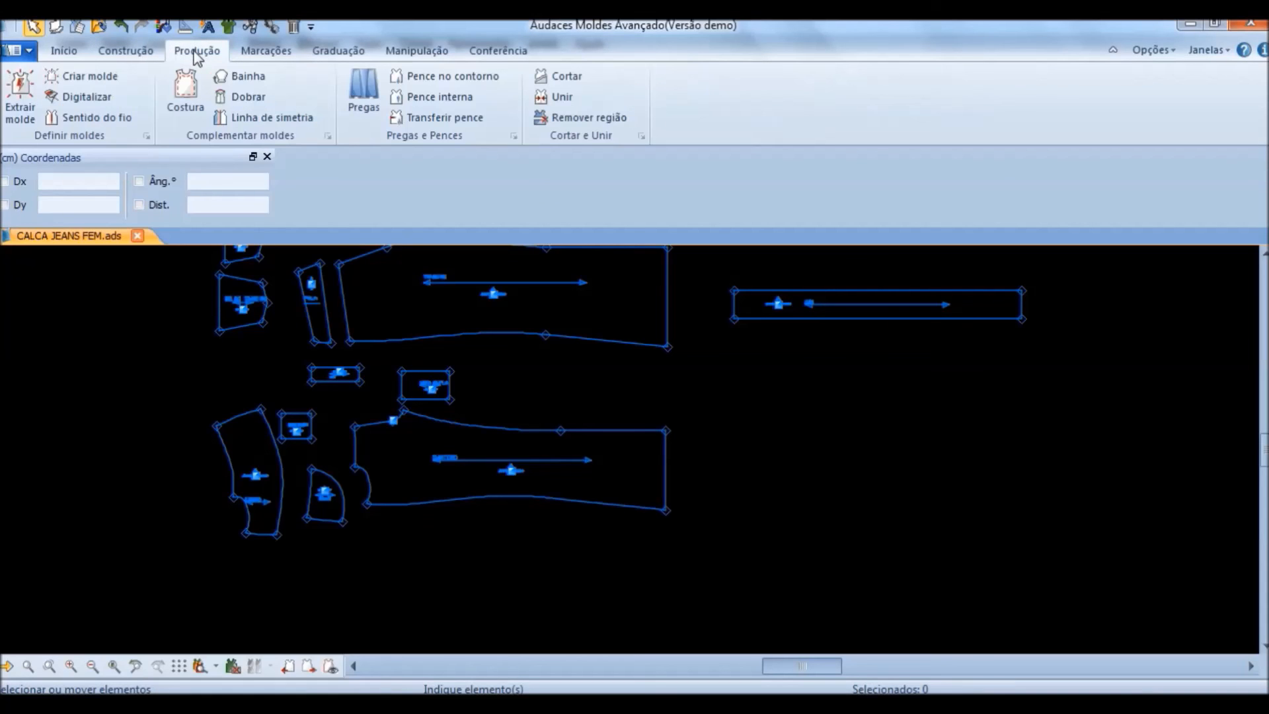
{"action": "left_click", "coordinate": [78, 116]}
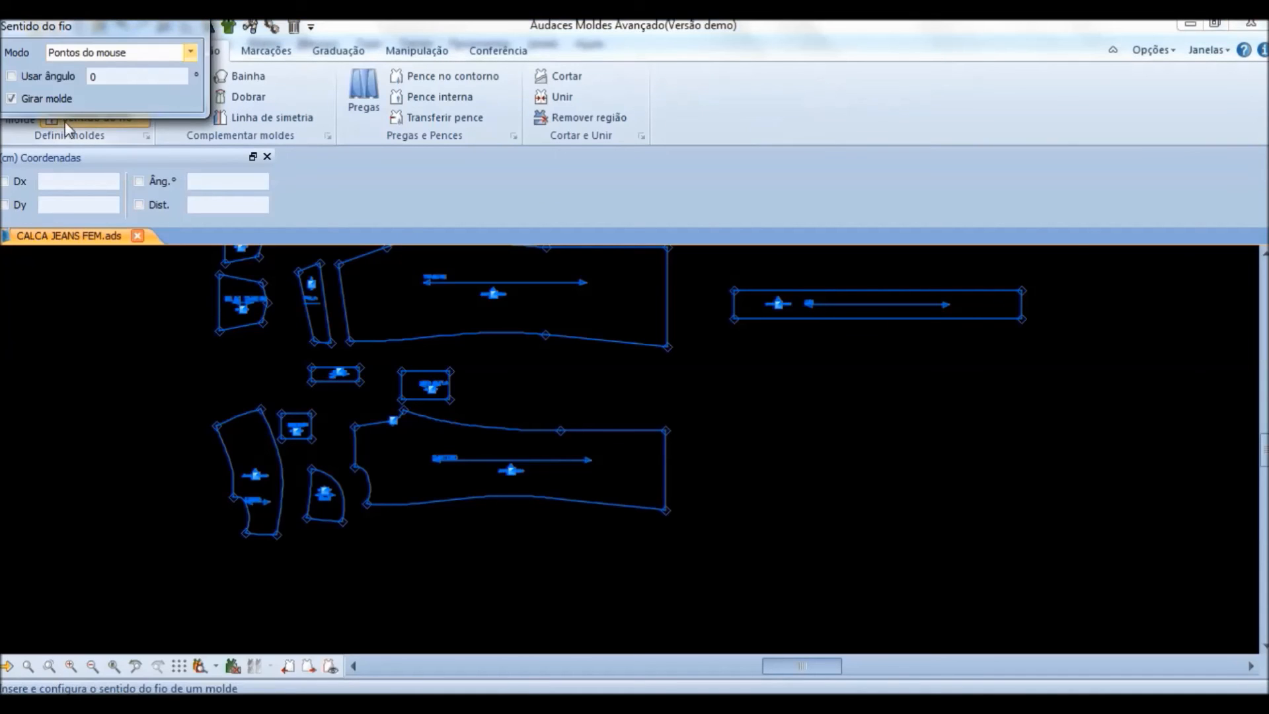
{"action": "left_click", "coordinate": [93, 53]}
{"action": "left_click", "coordinate": [99, 80]}
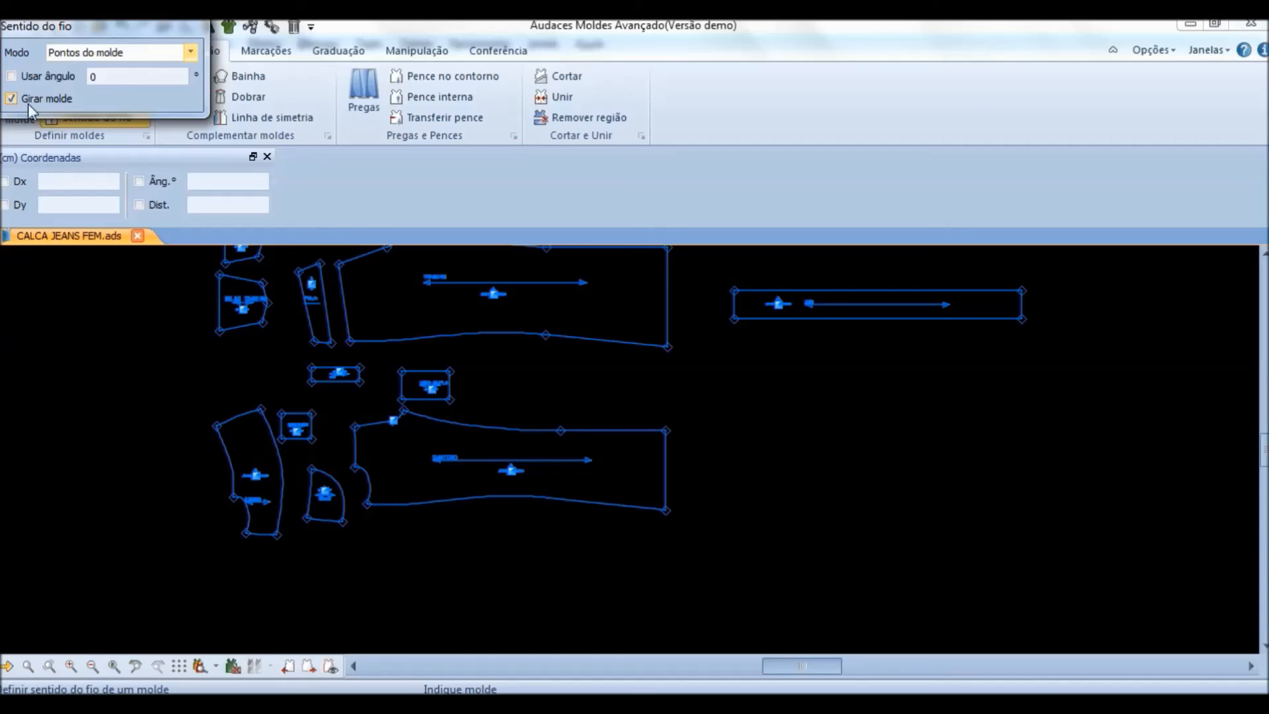
{"action": "left_click", "coordinate": [732, 294]}
{"action": "left_click", "coordinate": [733, 291]}
{"action": "left_click", "coordinate": [734, 318]}
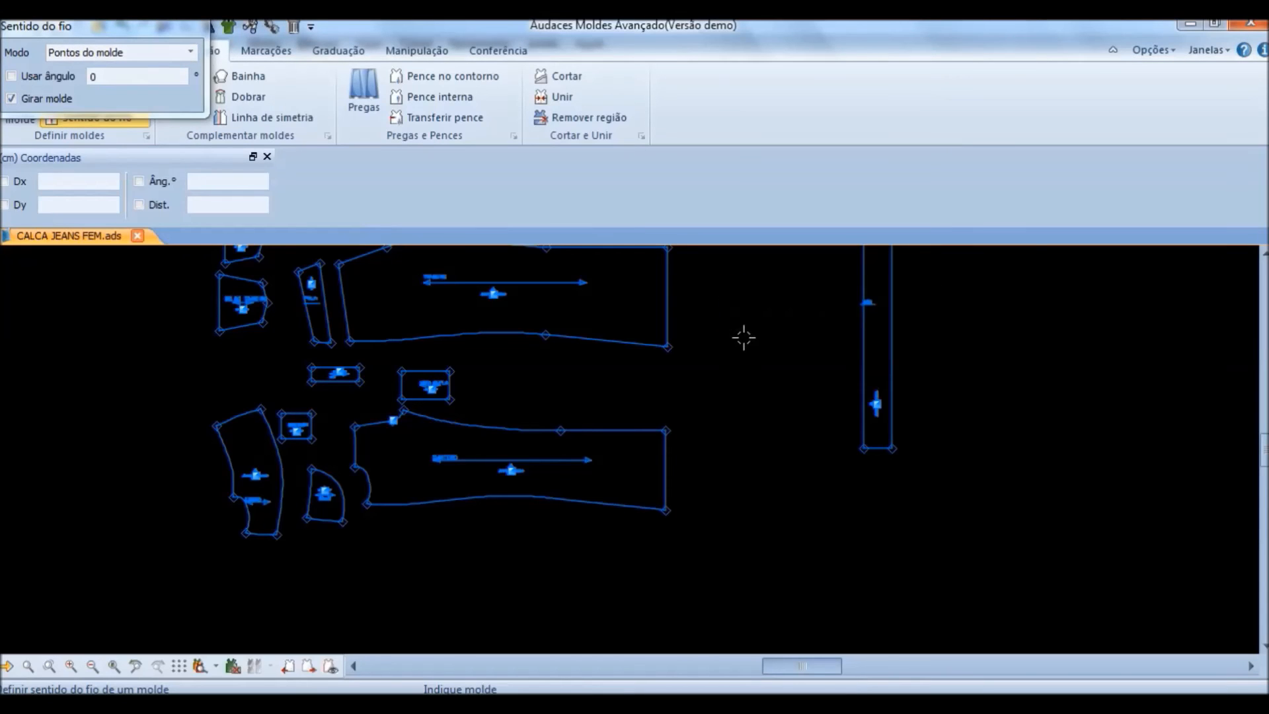
{"action": "key", "text": "Escape"}
Step: Place the upright waistband piece beside the pocket and lining pieces of the jeans pattern
{"action": "scroll", "coordinate": [801, 438], "scroll_direction": "down", "scroll_amount": 3}
{"action": "left_click_drag", "start_coordinate": [872, 363], "coordinate": [424, 429]}
{"action": "scroll", "coordinate": [413, 423], "scroll_direction": "up", "scroll_amount": 5}
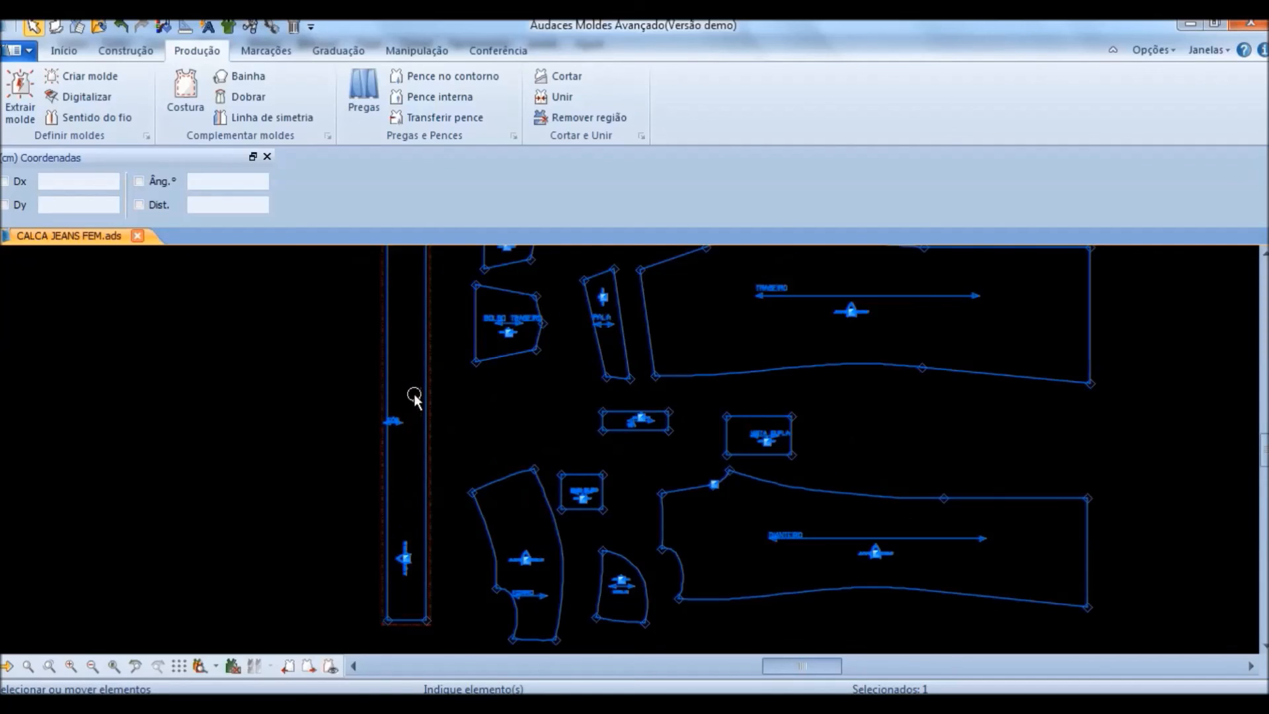
{"action": "scroll", "coordinate": [407, 470], "scroll_direction": "down", "scroll_amount": 5}
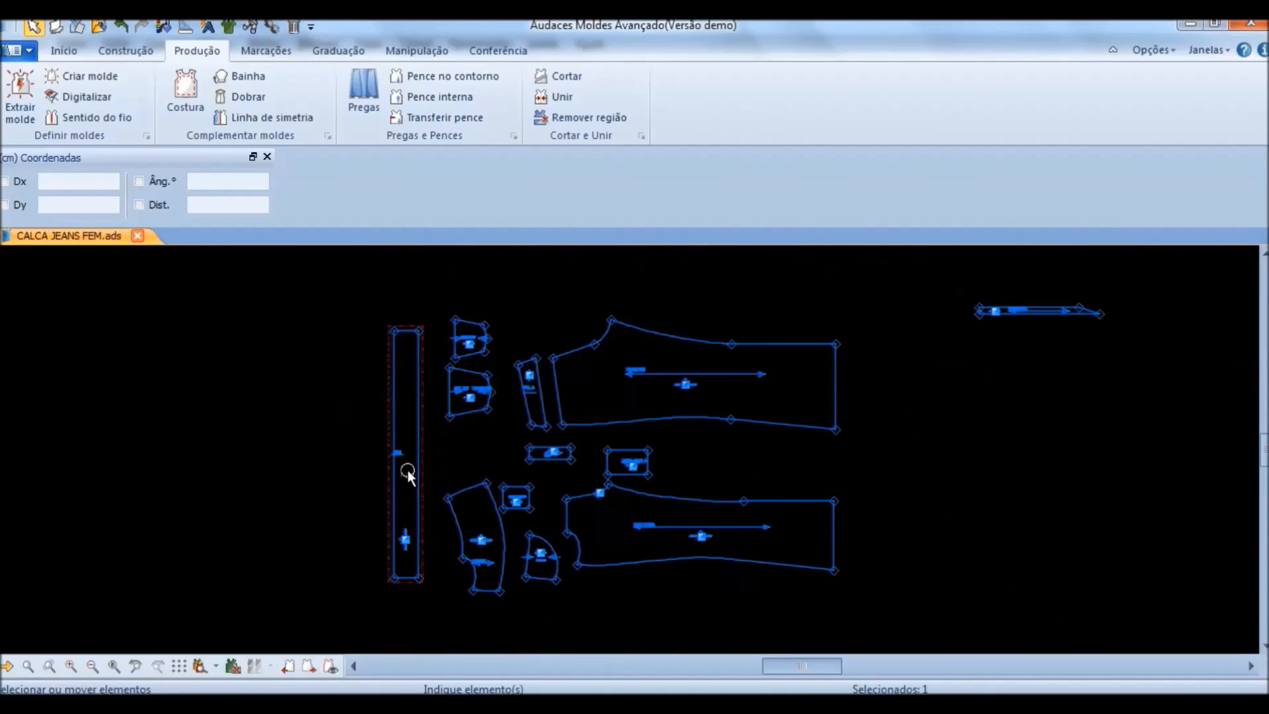
{"action": "scroll", "coordinate": [399, 418], "scroll_direction": "up", "scroll_amount": 3}
{"action": "scroll", "coordinate": [390, 361], "scroll_direction": "down", "scroll_amount": 3}
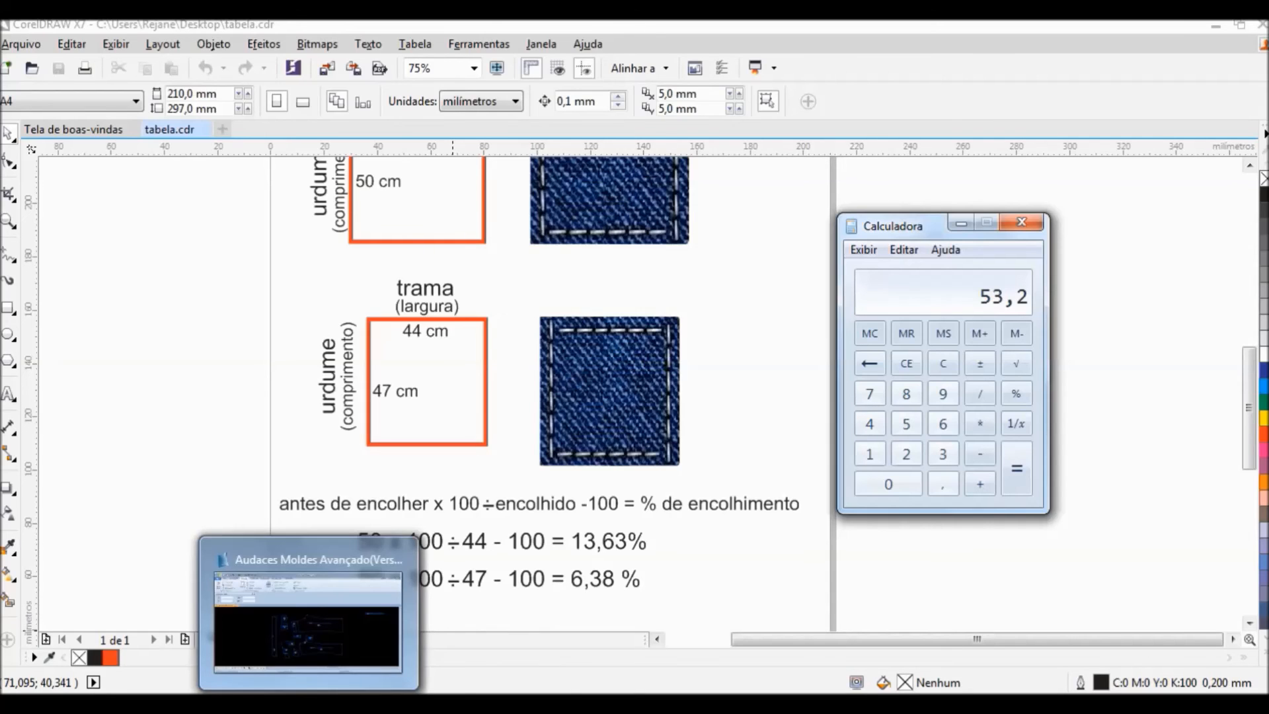
Step: Switch back to Audaces Moldes and undo the waistband, fly and earlier edits back to before the enlargement of the jeans pieces
{"action": "left_click", "coordinate": [396, 615]}
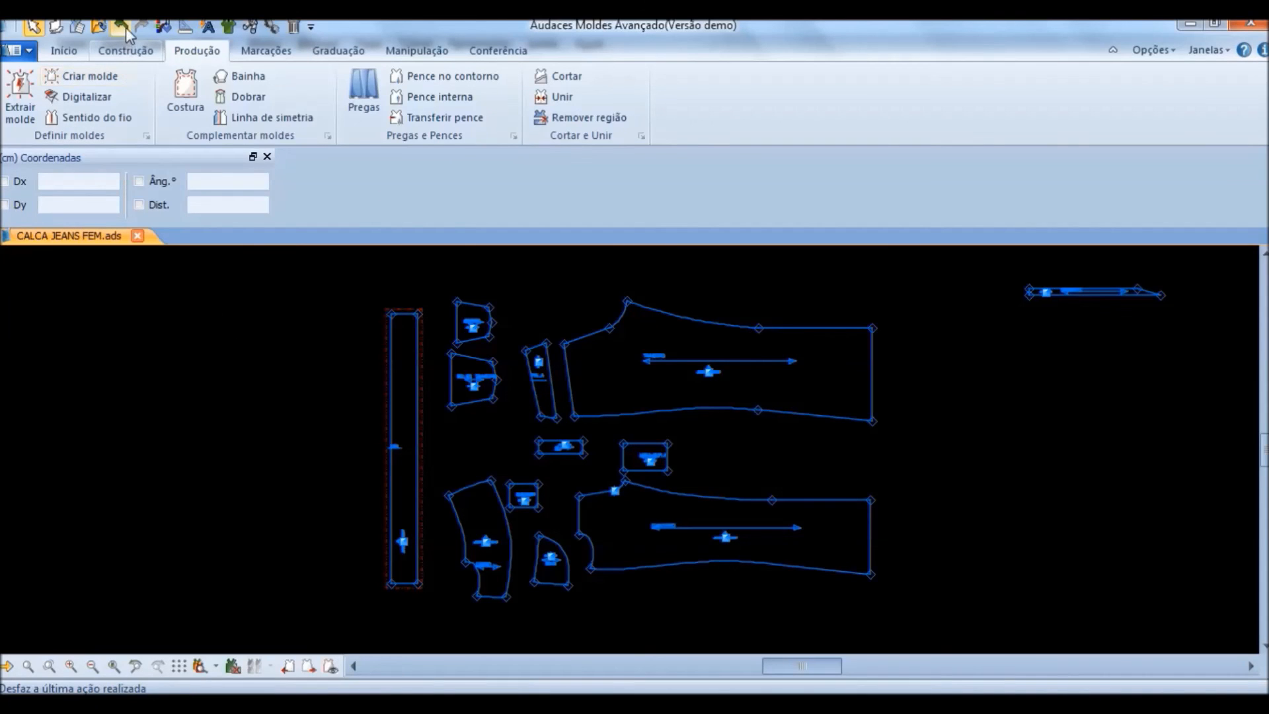
{"action": "left_click", "coordinate": [126, 27]}
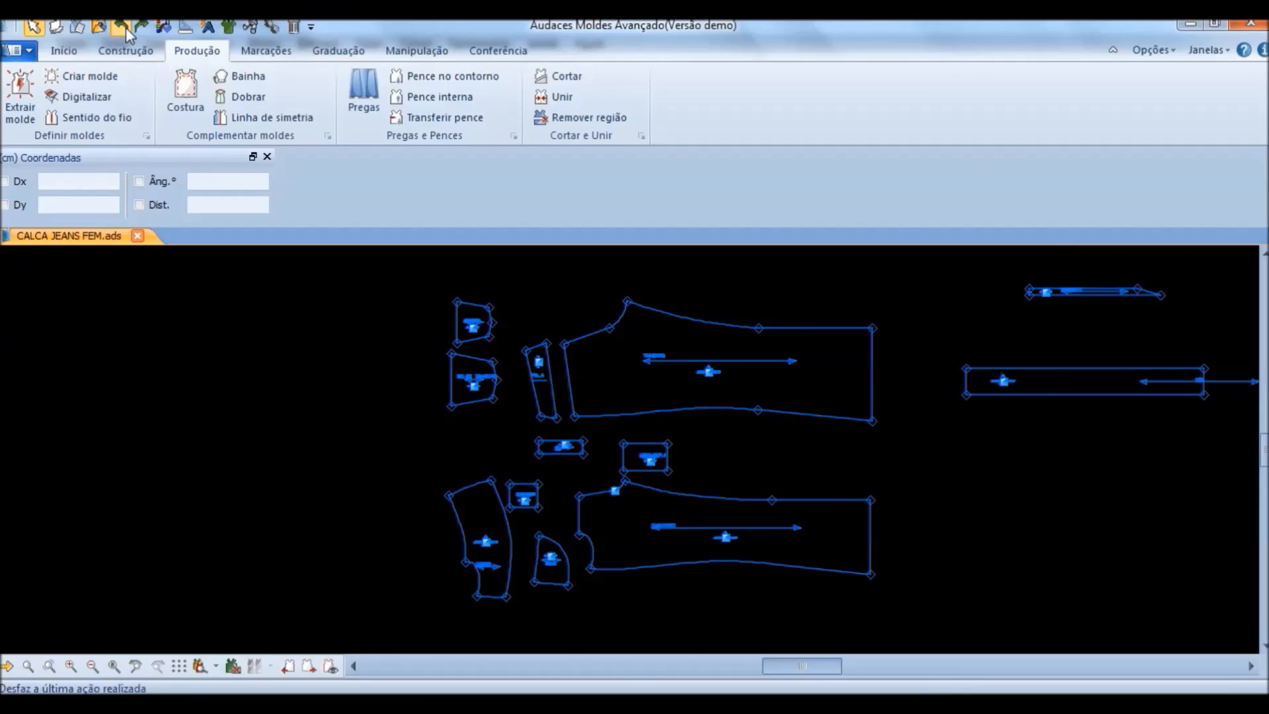
{"action": "left_click", "coordinate": [126, 27]}
{"action": "left_click", "coordinate": [125, 27]}
{"action": "left_click", "coordinate": [125, 26]}
{"action": "left_click", "coordinate": [125, 27]}
{"action": "left_click", "coordinate": [125, 26]}
{"action": "left_click", "coordinate": [126, 26]}
{"action": "left_click", "coordinate": [126, 26]}
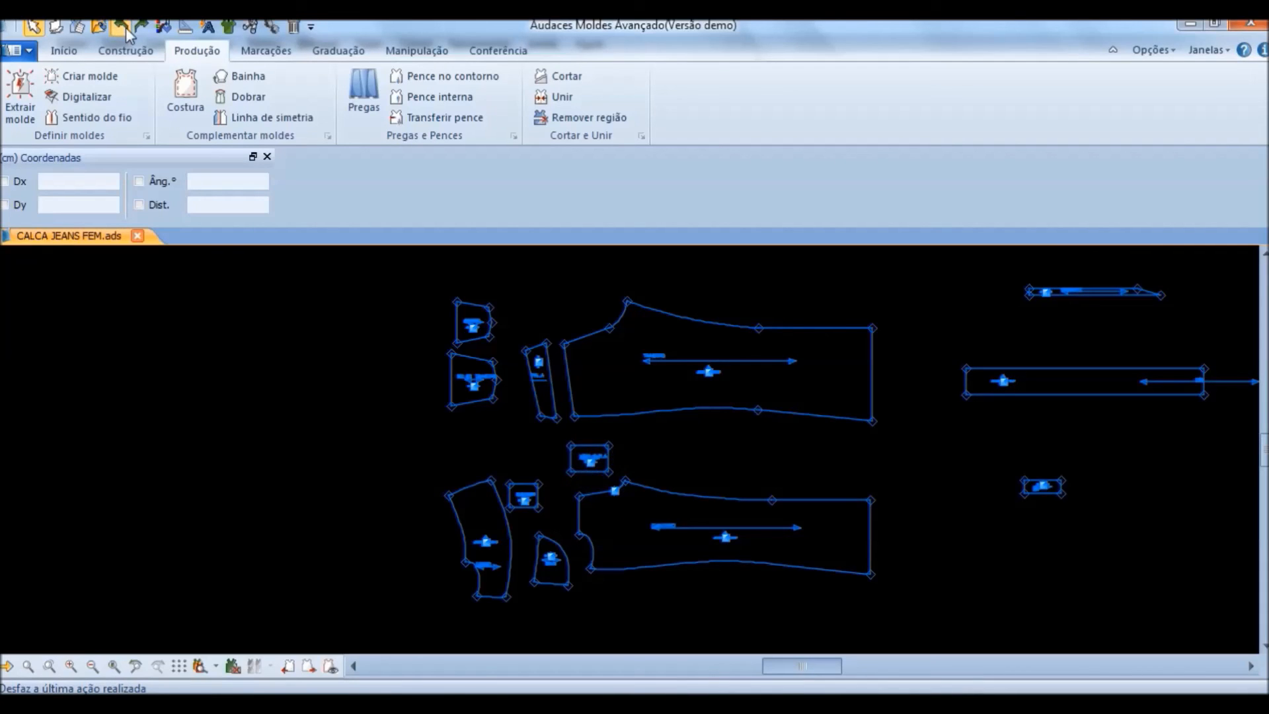
{"action": "left_click", "coordinate": [125, 26]}
{"action": "left_click", "coordinate": [126, 28]}
{"action": "left_click", "coordinate": [126, 28]}
{"action": "left_click", "coordinate": [126, 28]}
{"action": "left_click", "coordinate": [126, 28]}
{"action": "left_click", "coordinate": [126, 27]}
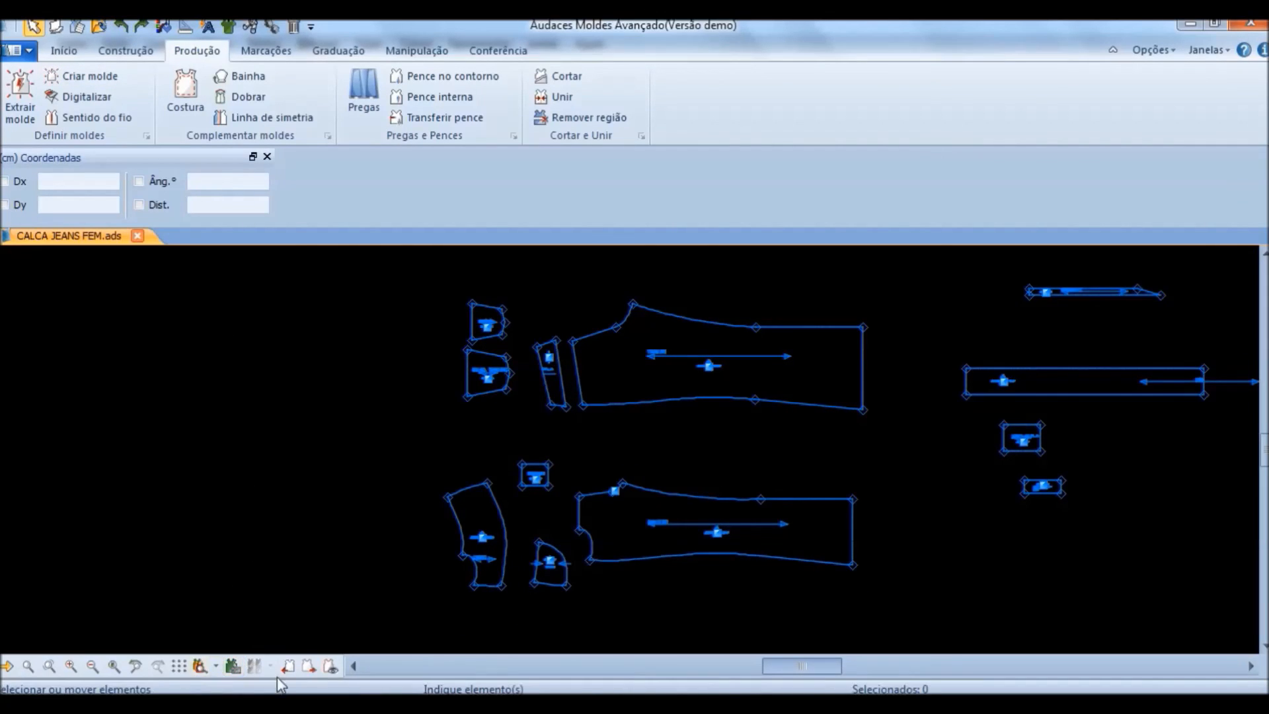
Step: Redo the enlargement of the main jeans pieces so they overlap their original outlines
{"action": "left_click", "coordinate": [140, 28]}
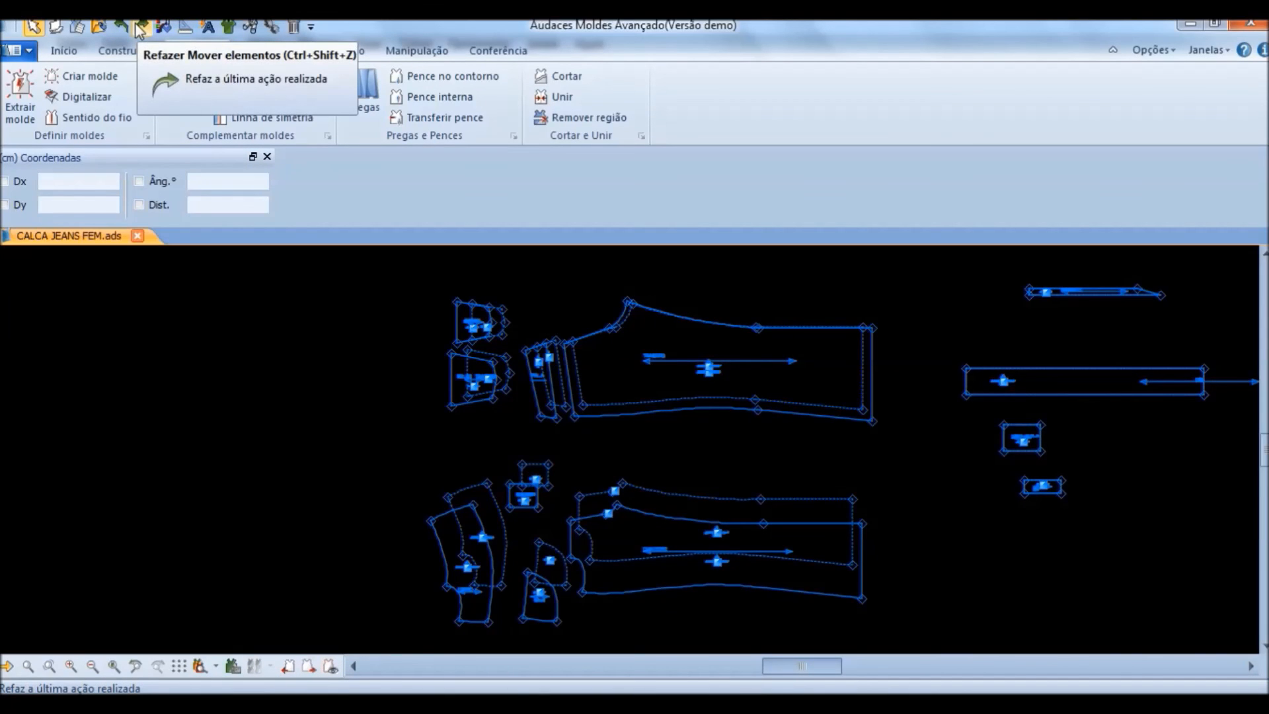
{"action": "scroll", "coordinate": [216, 397], "scroll_direction": "down", "scroll_amount": 1}
{"action": "scroll", "coordinate": [216, 396], "scroll_direction": "down", "scroll_amount": 1}
{"action": "scroll", "coordinate": [734, 397], "scroll_direction": "up", "scroll_amount": 2}
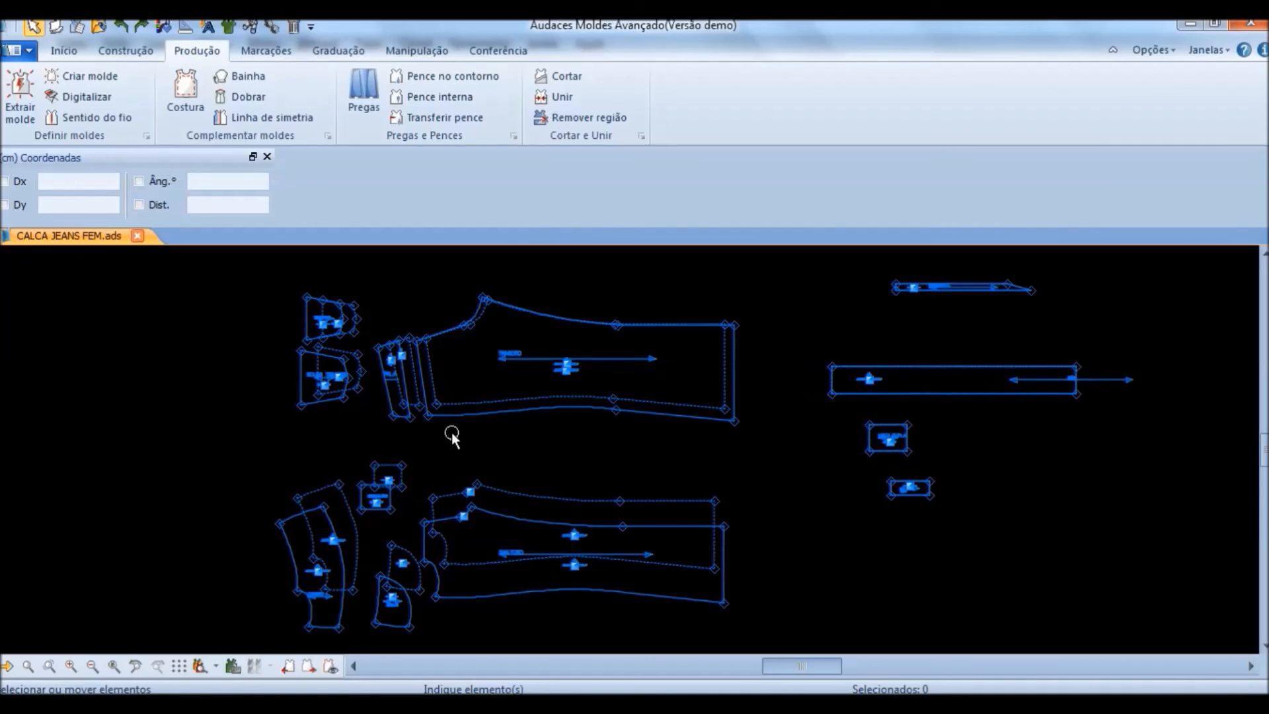
Step: Start the Dimensionar command and move its Ampliar ou reduzir settings clear of the main jeans pieces
{"action": "left_click", "coordinate": [436, 53]}
{"action": "left_click", "coordinate": [356, 119]}
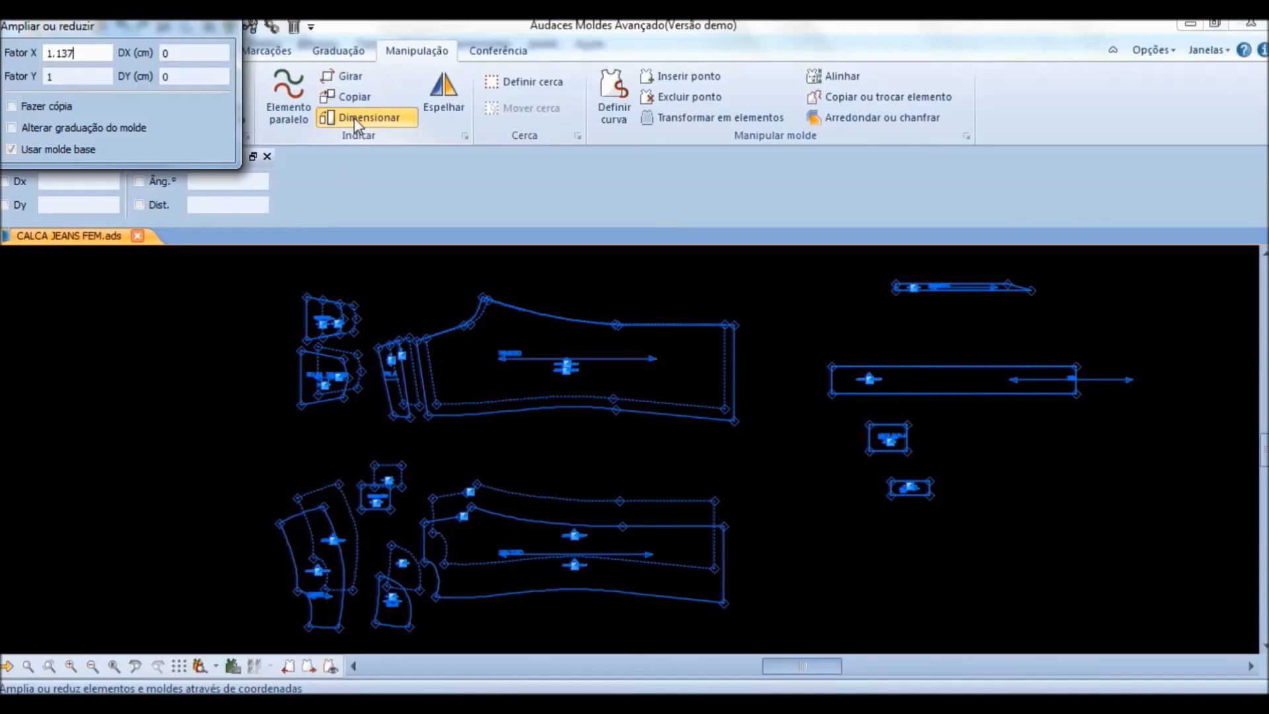
{"action": "left_click_drag", "start_coordinate": [138, 25], "coordinate": [924, 347]}
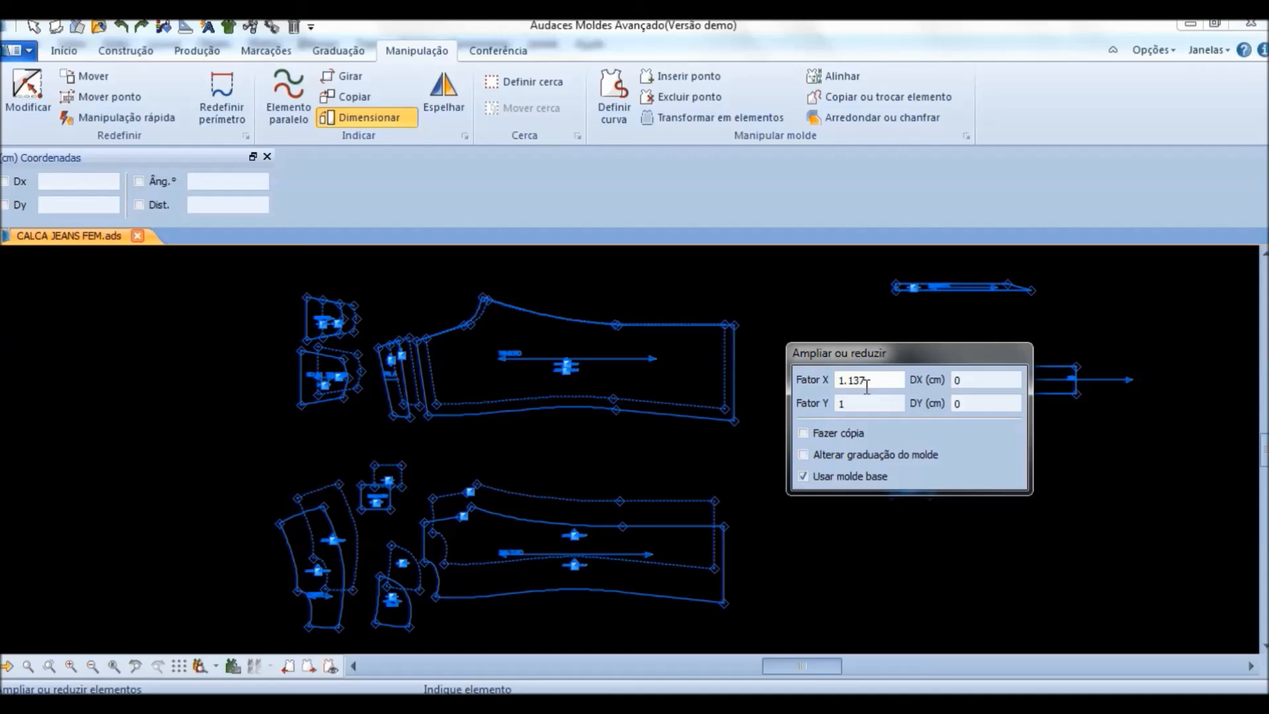
Step: Switch to the Windows calculator and subtract 13,7 from 100 for one reduction factor
{"action": "key", "text": "alt+Tab"}
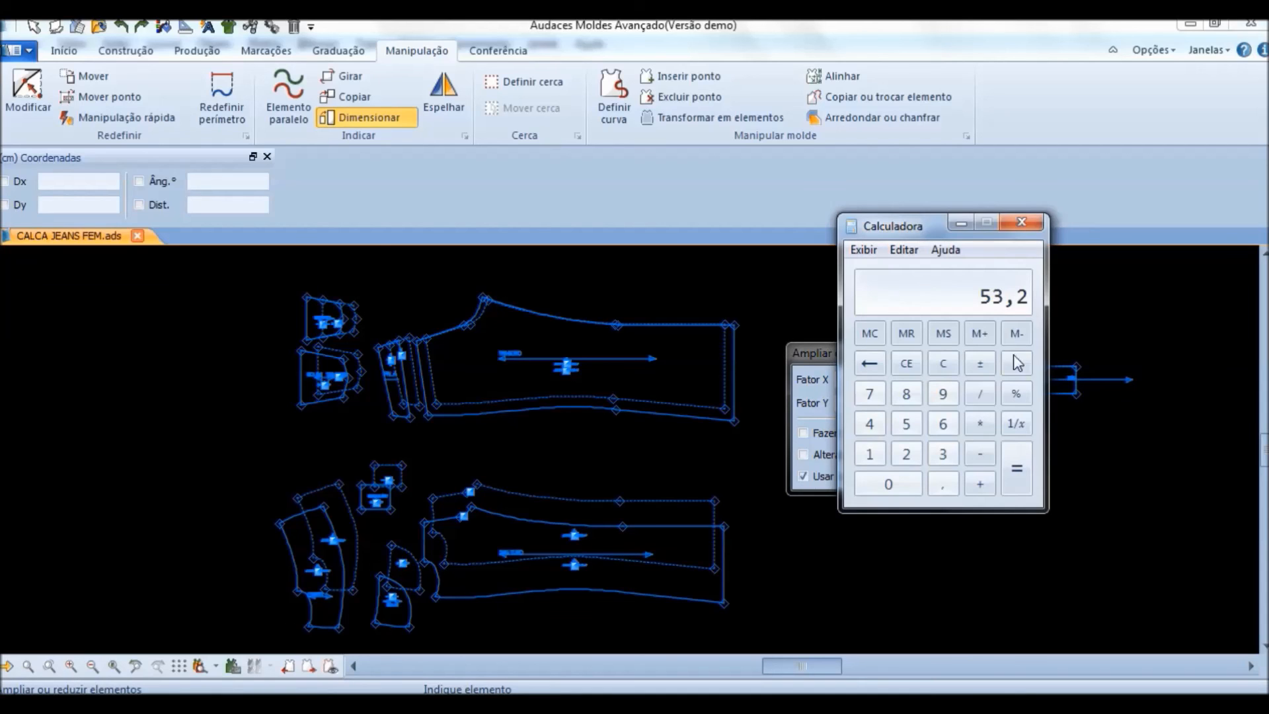
{"action": "left_click", "coordinate": [943, 363]}
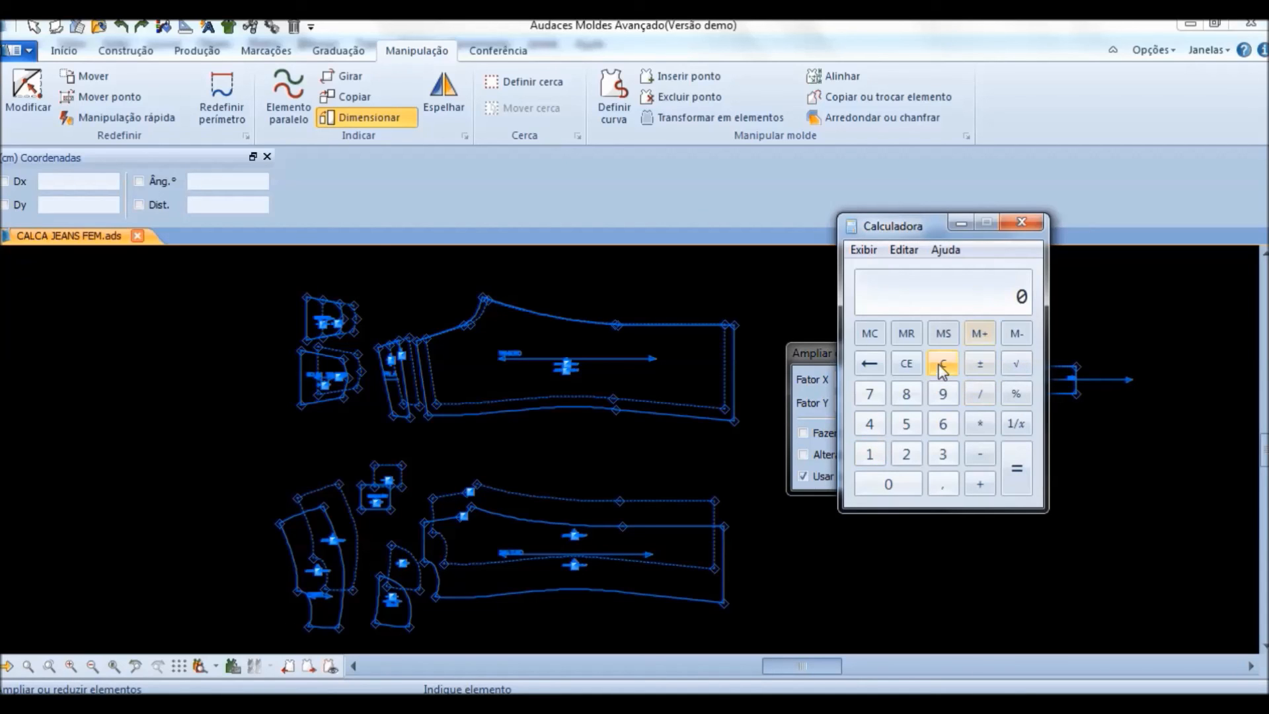
{"action": "left_click", "coordinate": [889, 486]}
{"action": "left_click", "coordinate": [888, 486]}
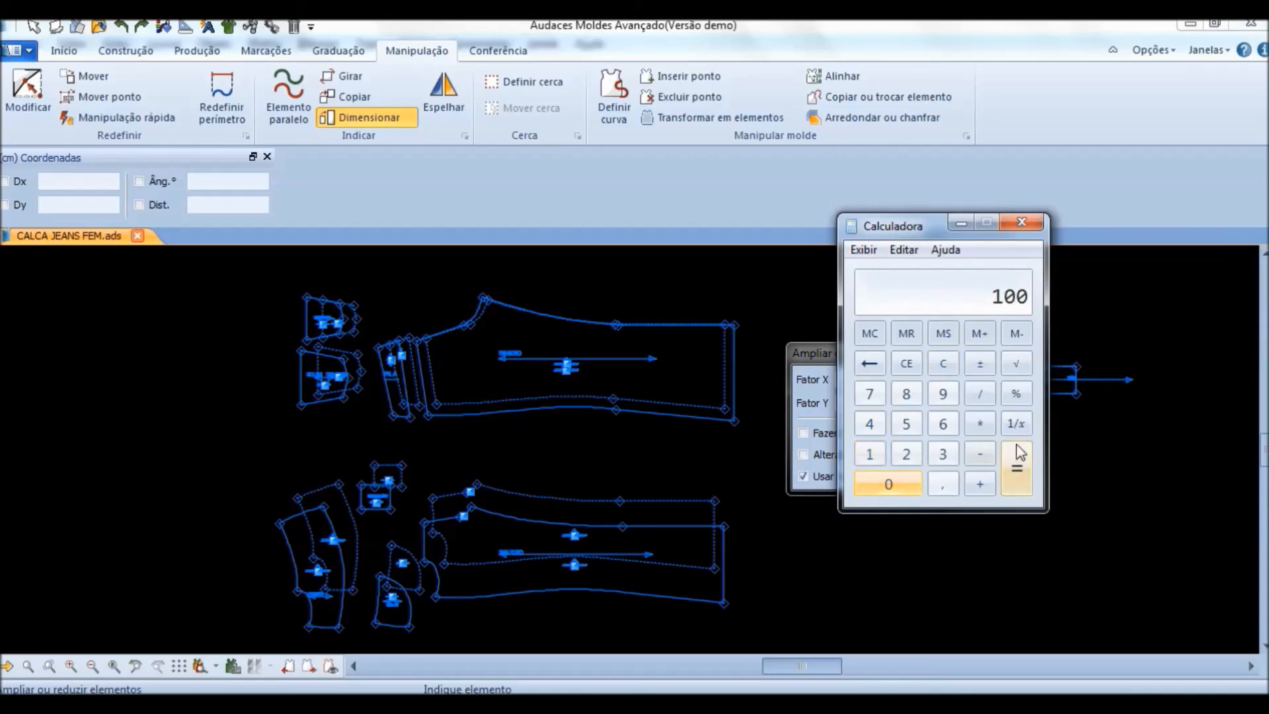
{"action": "left_click", "coordinate": [980, 453]}
{"action": "left_click", "coordinate": [871, 454]}
{"action": "left_click", "coordinate": [943, 454]}
{"action": "left_click", "coordinate": [943, 484]}
{"action": "left_click", "coordinate": [869, 393]}
{"action": "left_click", "coordinate": [1016, 469]}
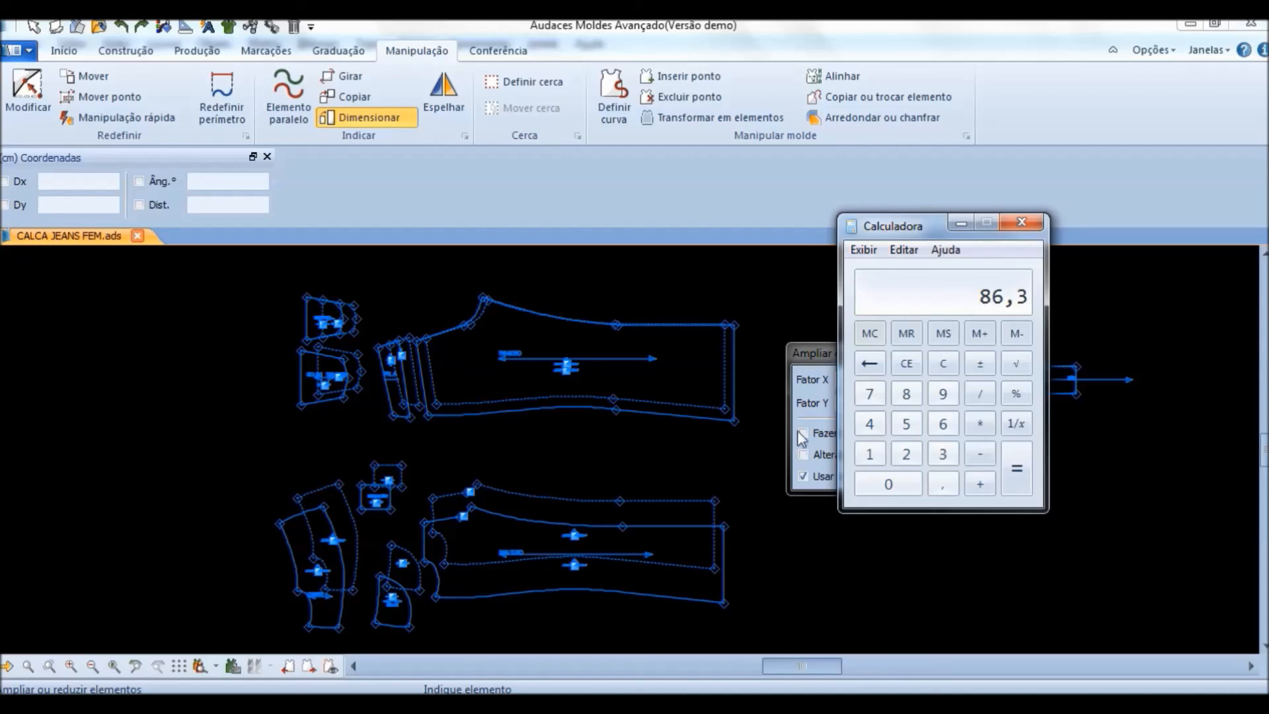
Step: Clear the calculator and subtract 6,4 from 100 for the other reduction factor
{"action": "left_click", "coordinate": [945, 365]}
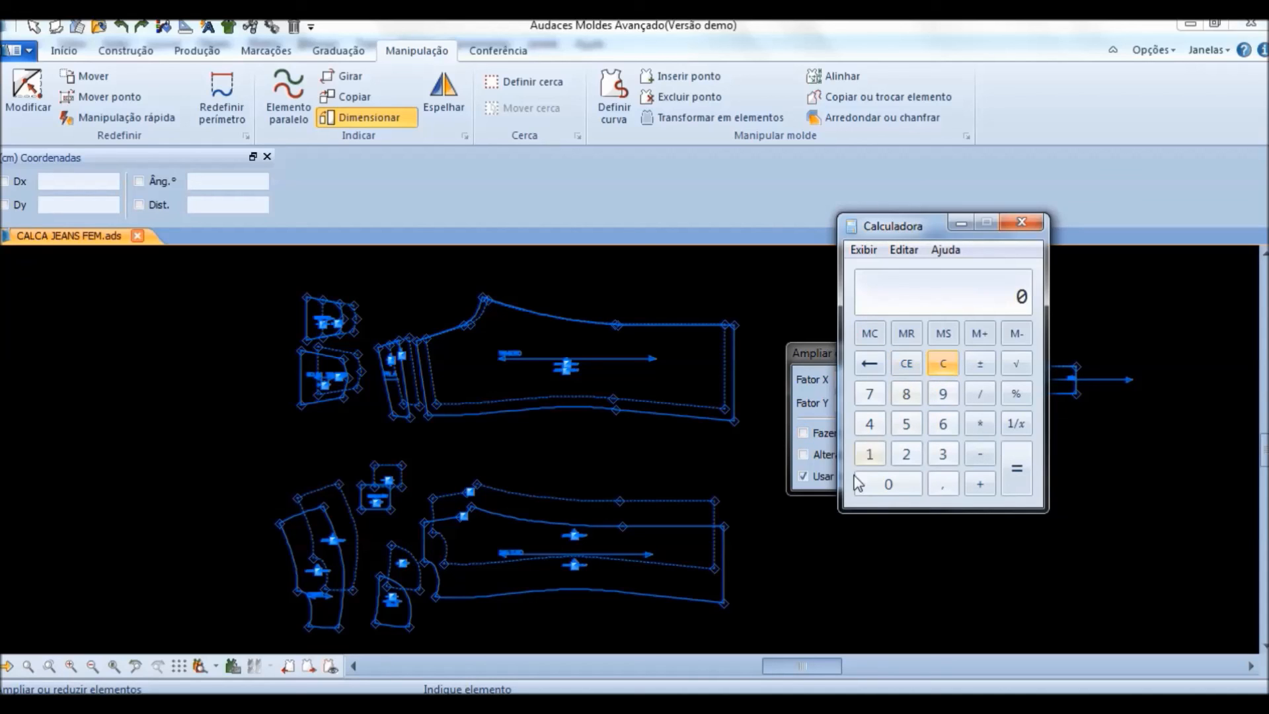
{"action": "left_click", "coordinate": [870, 453]}
{"action": "double_click", "coordinate": [885, 485]}
{"action": "left_click", "coordinate": [980, 454]}
{"action": "left_click", "coordinate": [943, 424]}
{"action": "left_click", "coordinate": [942, 484]}
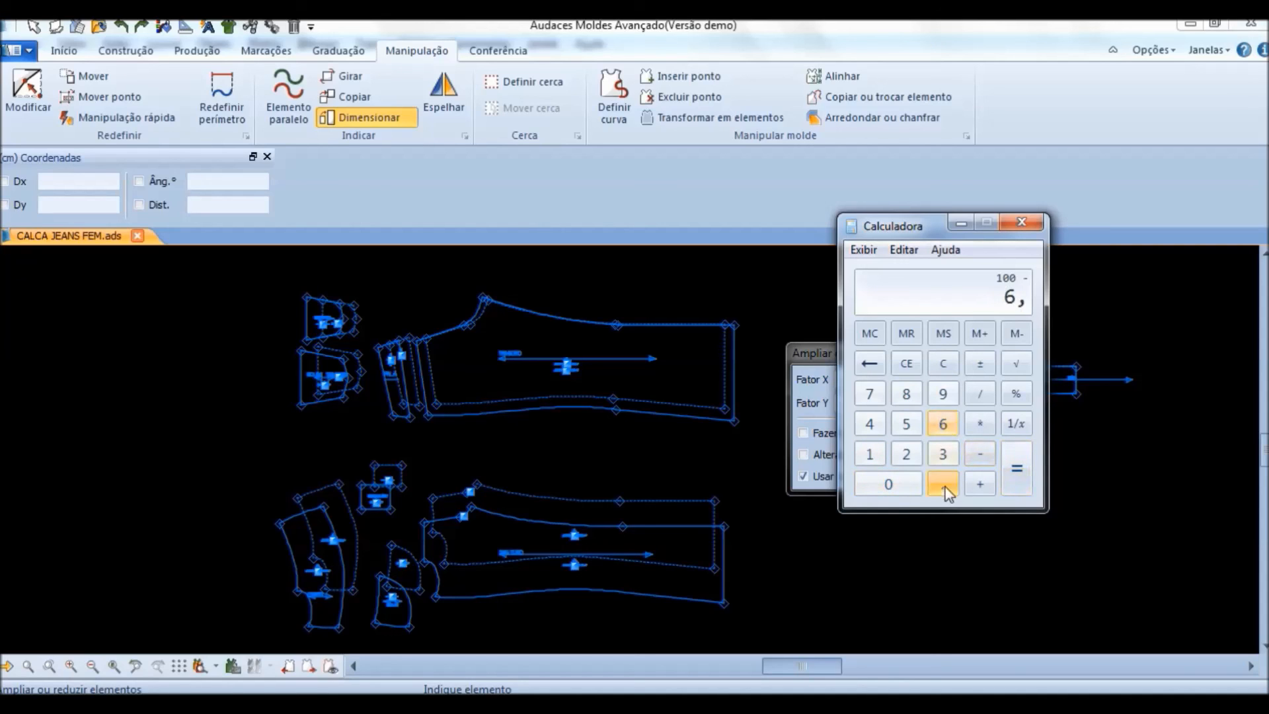
{"action": "left_click", "coordinate": [869, 424]}
{"action": "left_click", "coordinate": [1022, 487]}
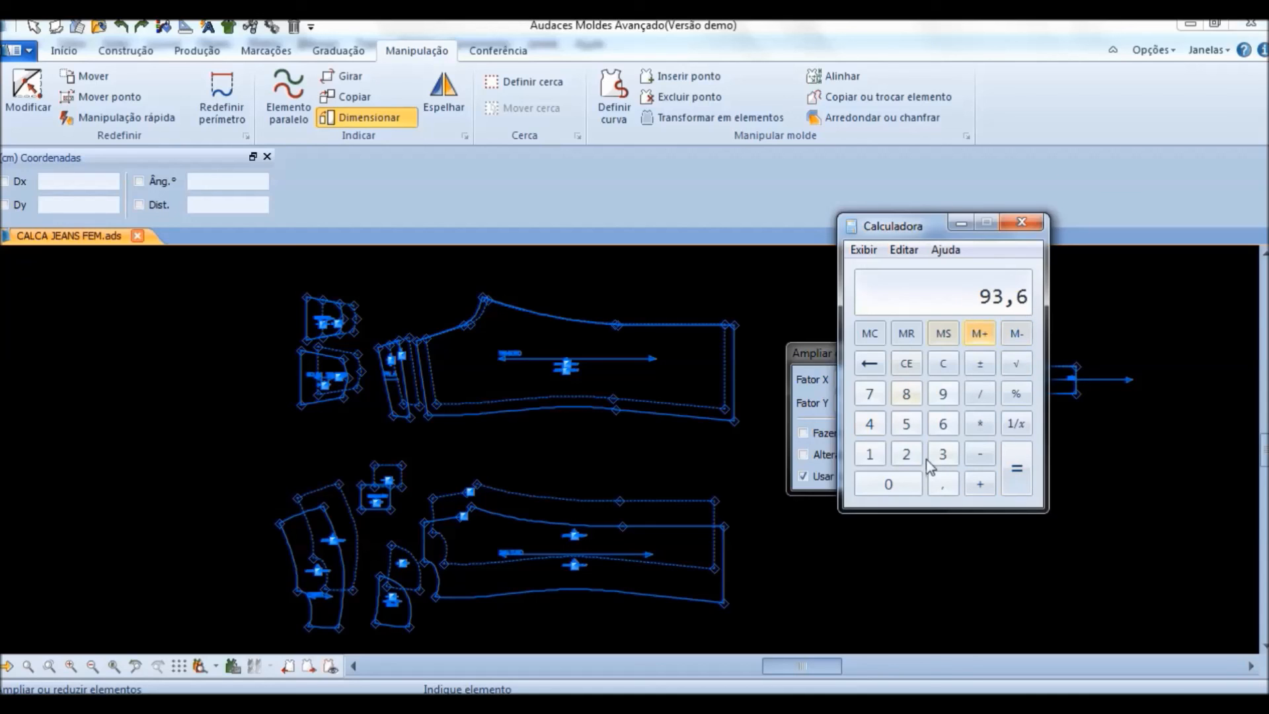
Step: Switch back to Audaces Moldes and set the Dimensionar factors to X 0.936 and Y 0.863
{"action": "right_click", "coordinate": [497, 432]}
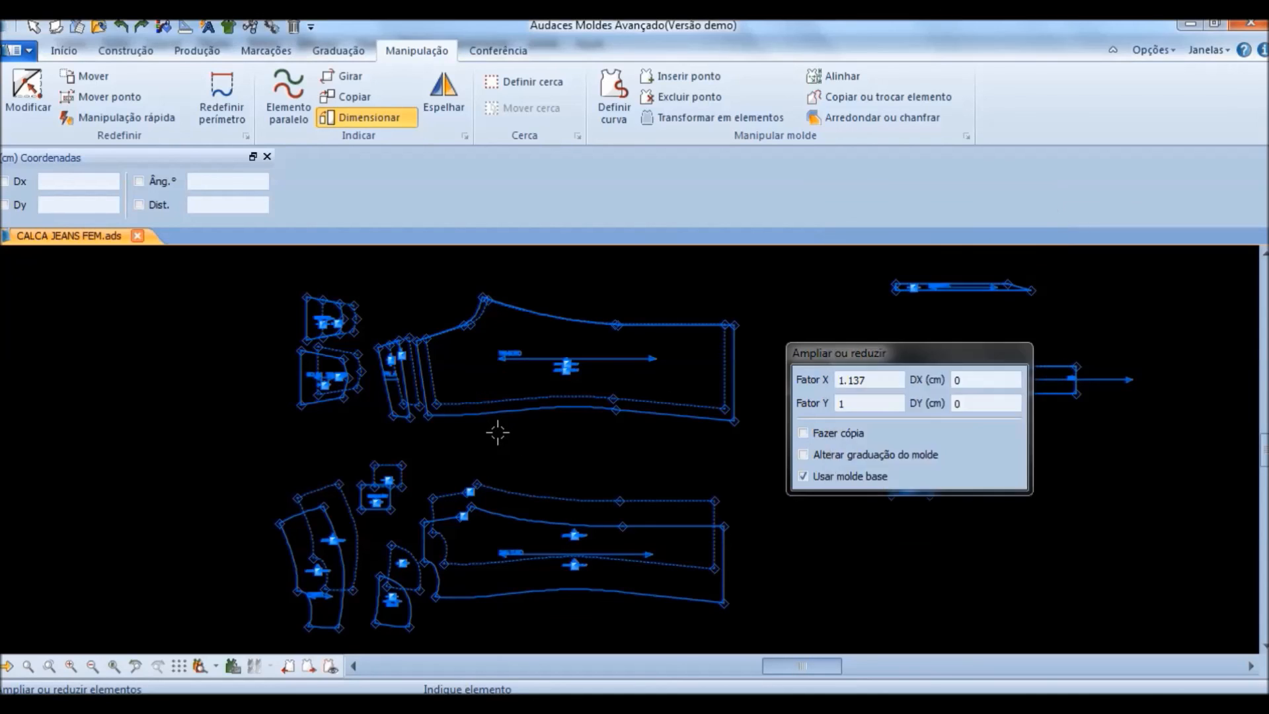
{"action": "left_click", "coordinate": [375, 116]}
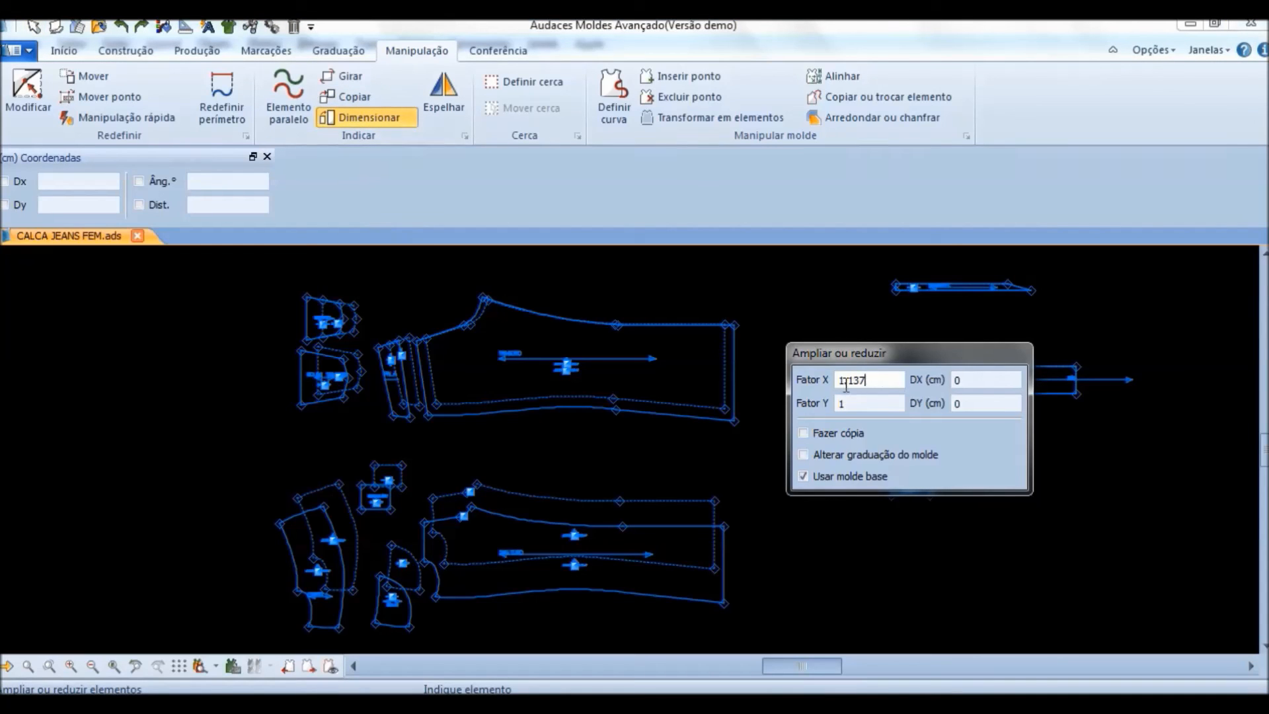
{"action": "left_click_drag", "start_coordinate": [879, 383], "coordinate": [828, 383]}
{"action": "type", "text": ".936"}
{"action": "left_click", "coordinate": [869, 401]}
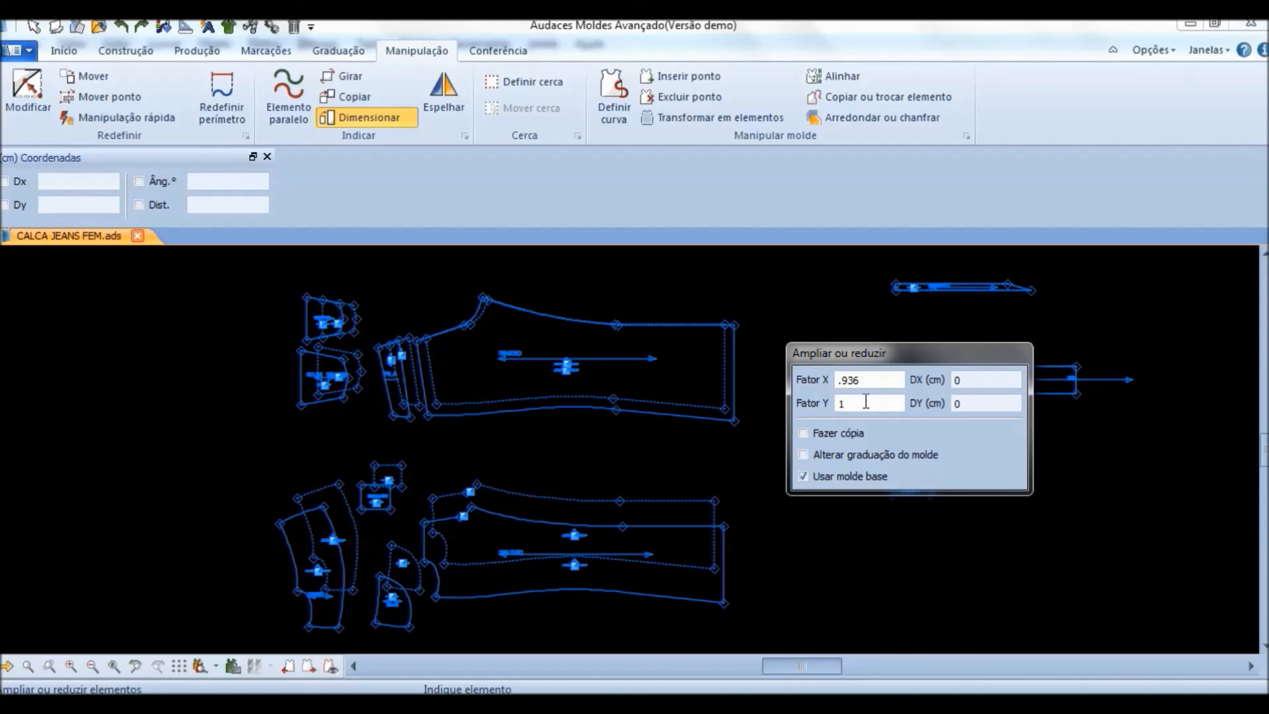
{"action": "key", "text": "Tab"}
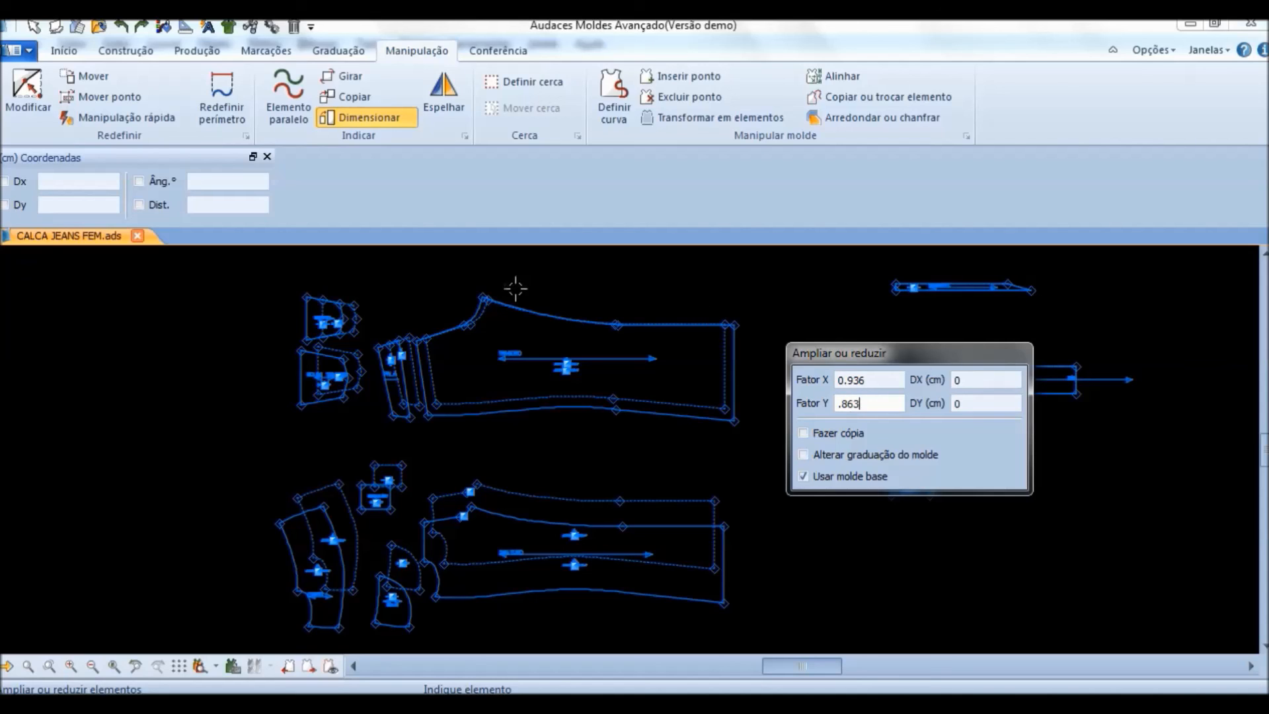
Step: Select all the enlarged main jeans pieces and reduce them with the entered factors, taking a reference point near the back piece's upper curve
{"action": "left_click", "coordinate": [35, 24]}
{"action": "left_click_drag", "start_coordinate": [250, 278], "coordinate": [812, 637]}
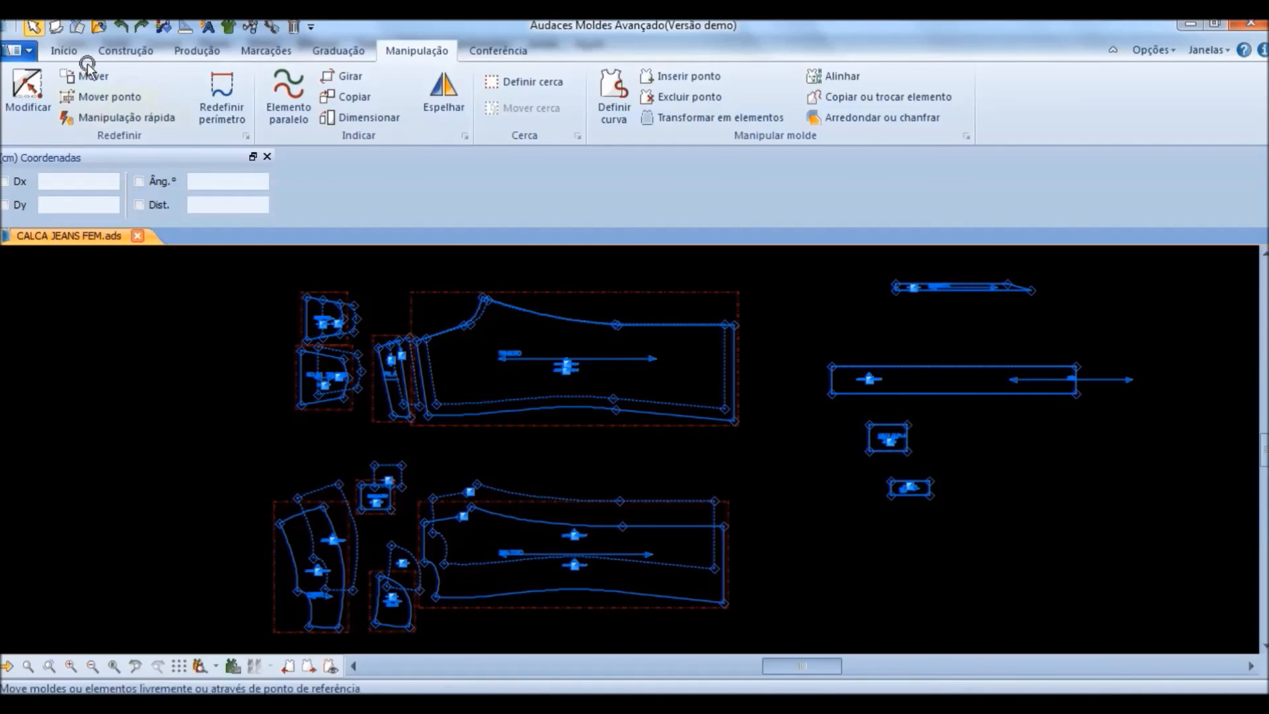
{"action": "left_click", "coordinate": [368, 117]}
{"action": "left_click", "coordinate": [474, 324]}
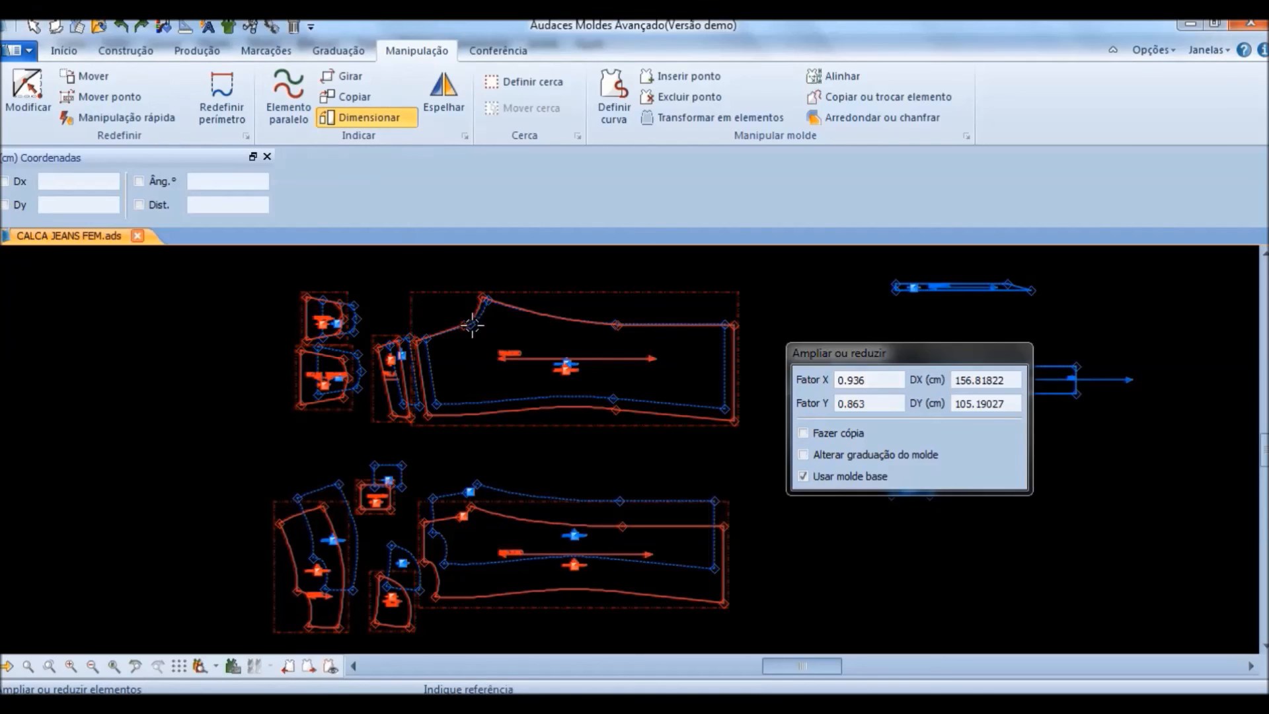
{"action": "left_click", "coordinate": [483, 335]}
{"action": "right_click", "coordinate": [483, 336]}
{"action": "left_click", "coordinate": [405, 452]}
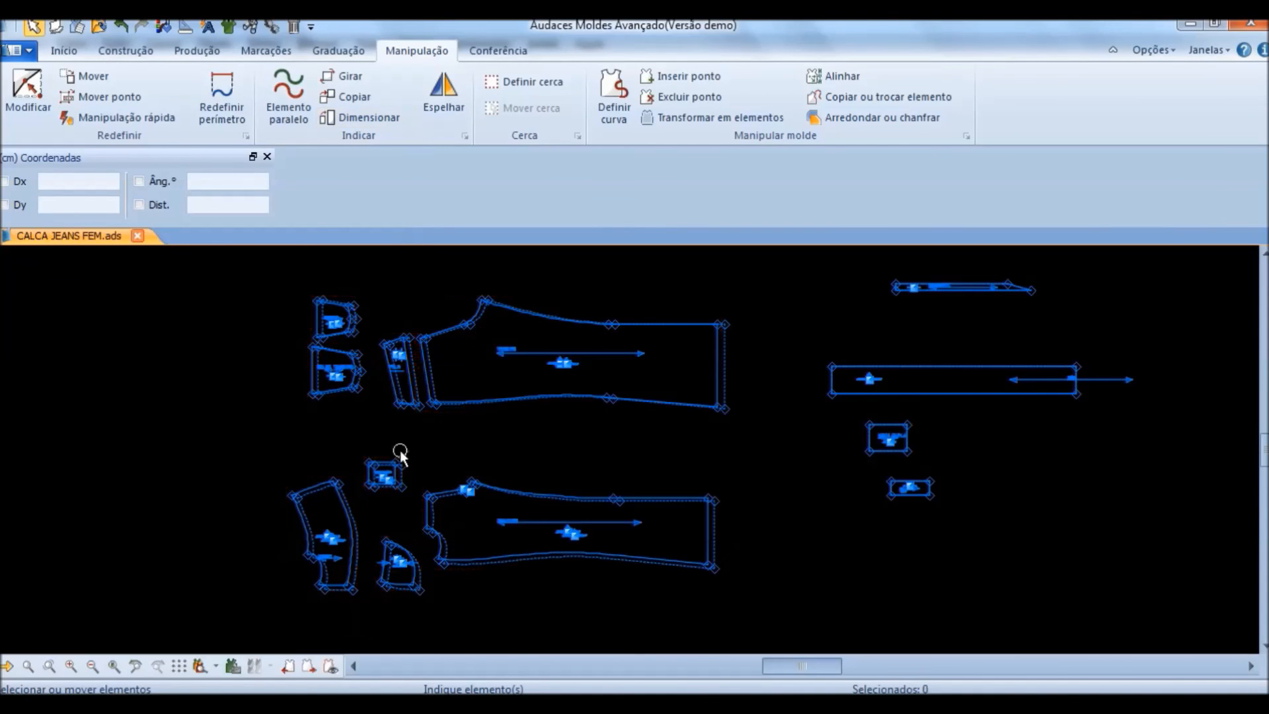
Step: Move the reduced back piece (TRASEIRO) onto its original outline and compare their edges up close
{"action": "scroll", "coordinate": [552, 344], "scroll_direction": "up", "scroll_amount": 2}
{"action": "mouse_move", "coordinate": [515, 294]}
{"action": "left_mouse_down"}
{"action": "mouse_move", "coordinate": [541, 318]}
{"action": "mouse_move", "coordinate": [523, 295]}
{"action": "left_mouse_up"}
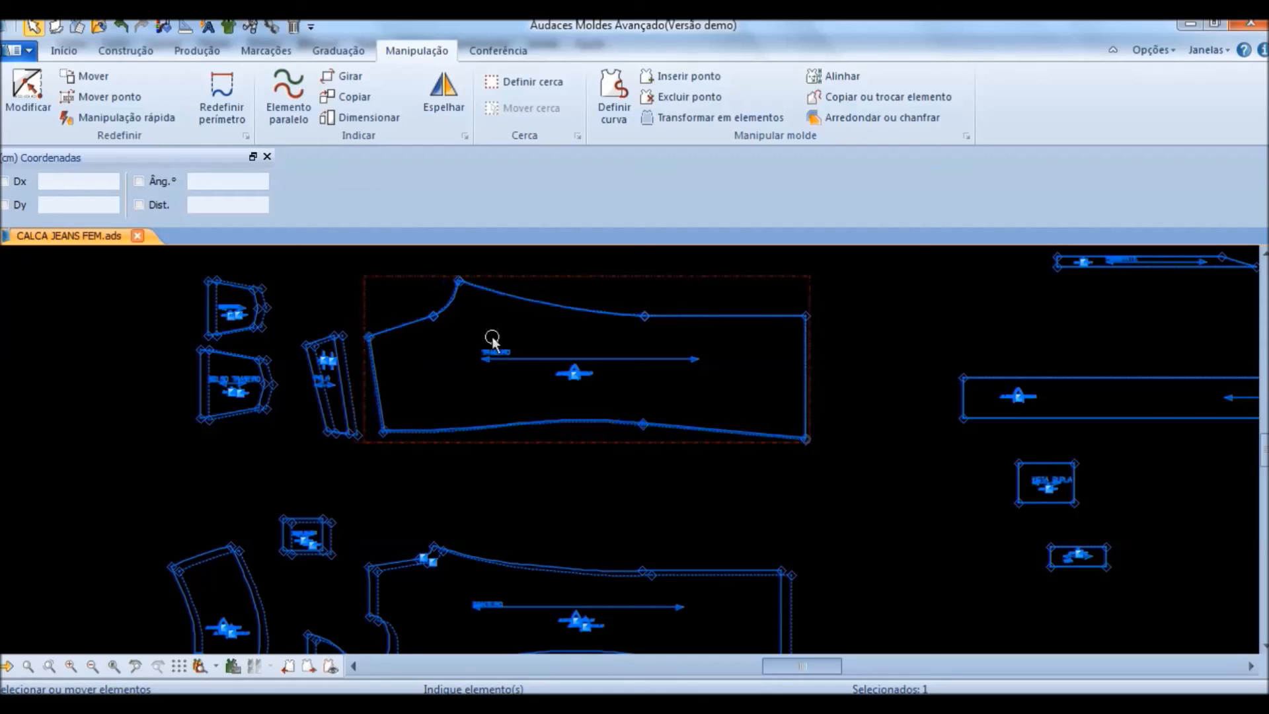
{"action": "left_click", "coordinate": [507, 473]}
{"action": "scroll", "coordinate": [380, 348], "scroll_direction": "up", "scroll_amount": 2}
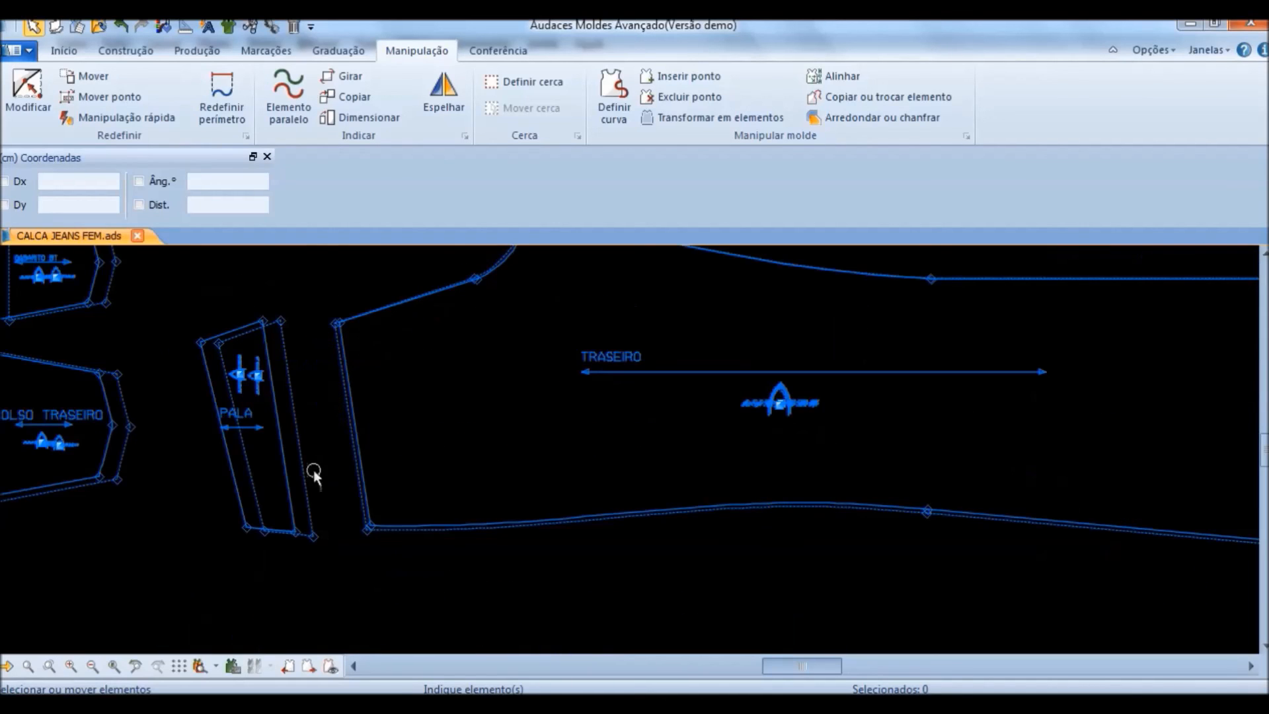
{"action": "scroll", "coordinate": [426, 459], "scroll_direction": "down", "scroll_amount": 2}
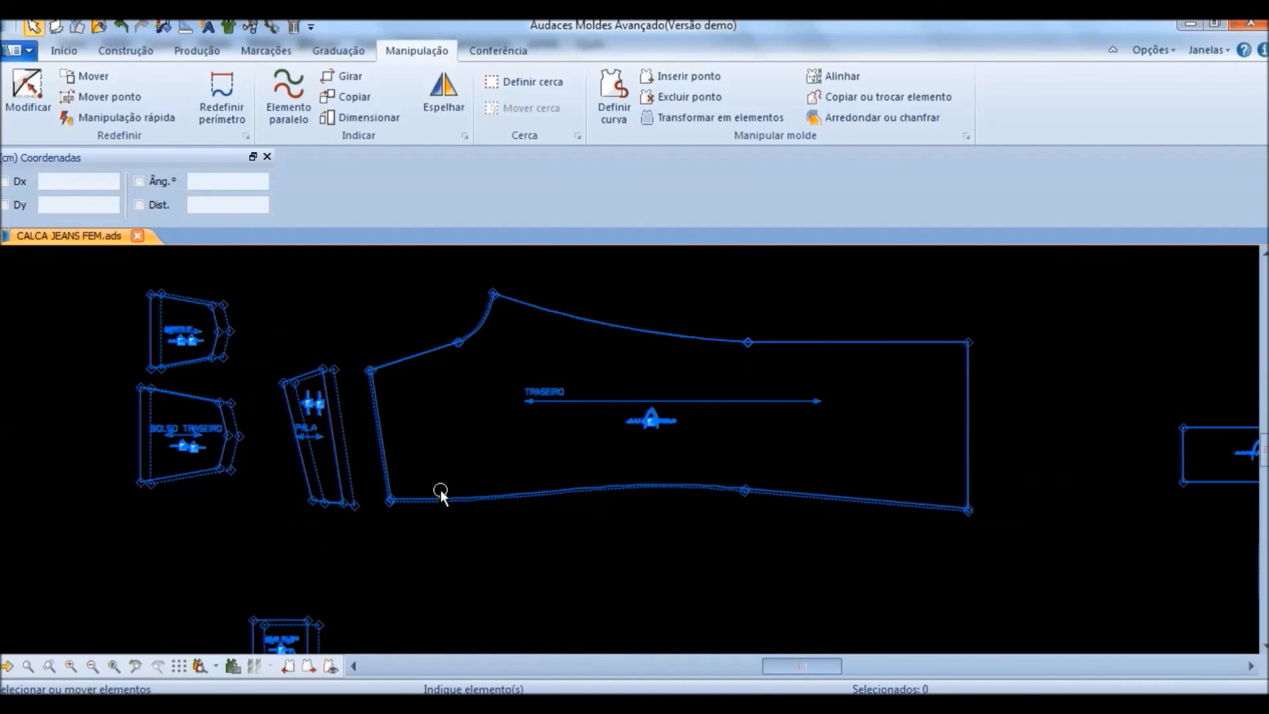